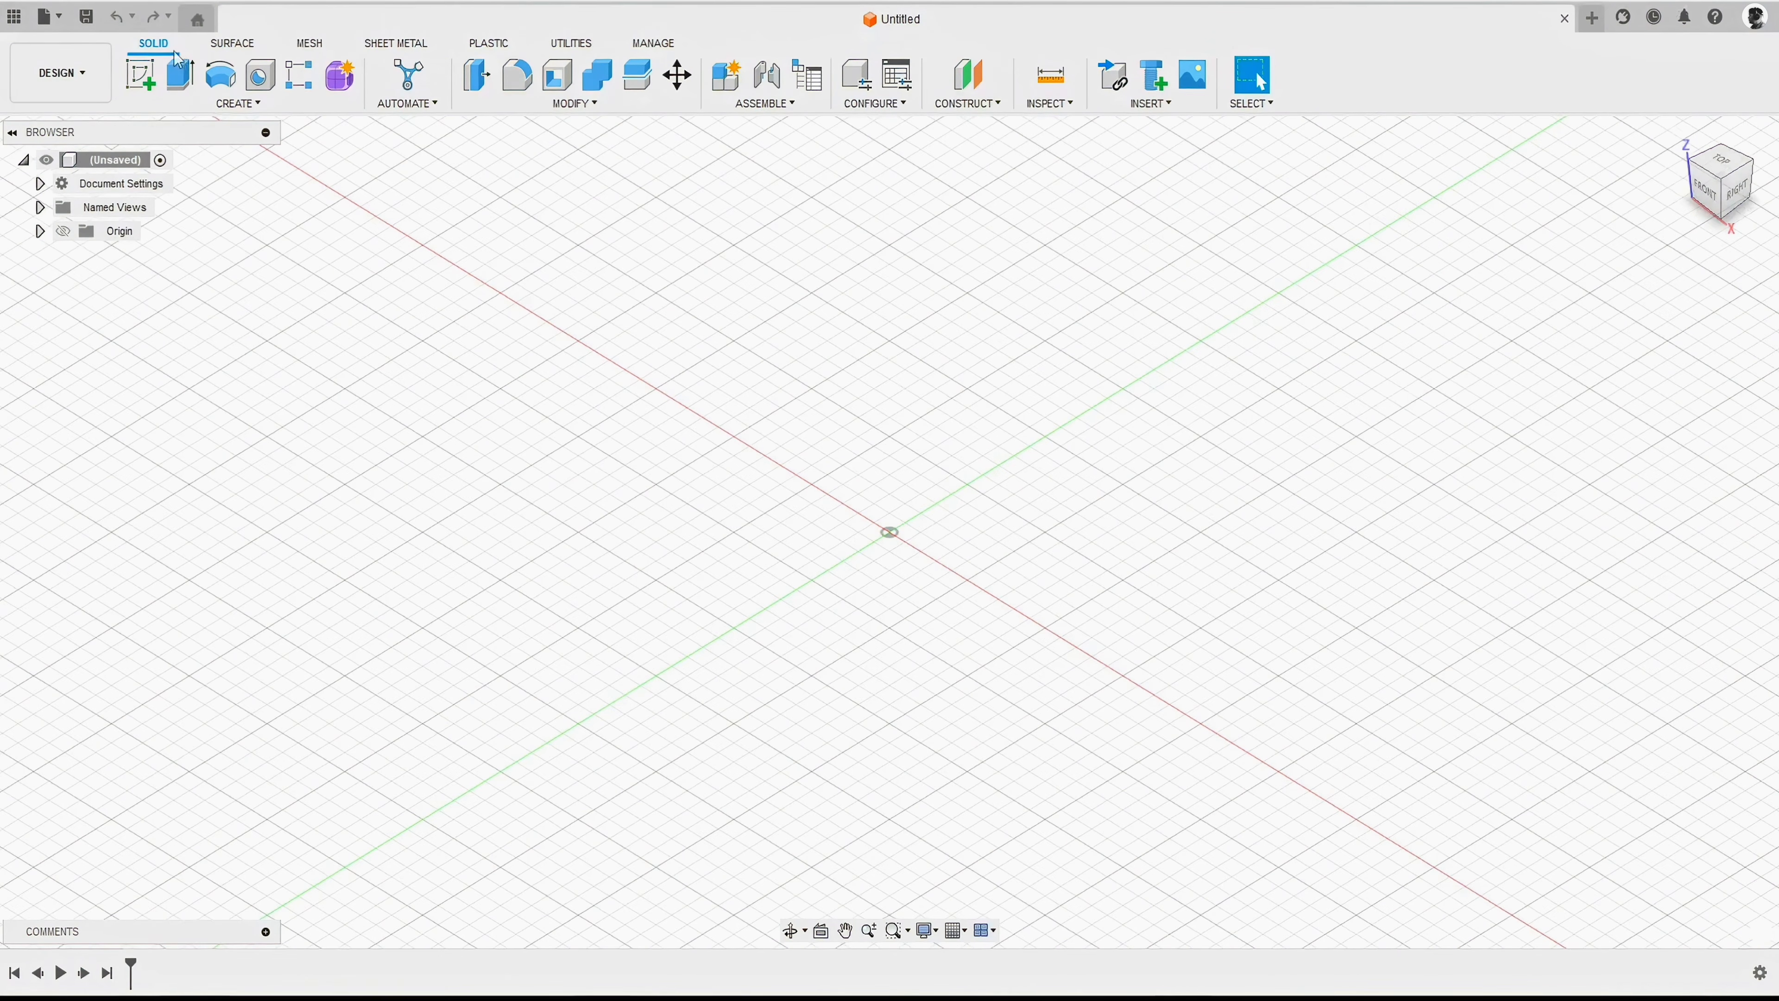
Step: Start a new sketch on the horizontal XY plane at the origin
left_click(146, 86)
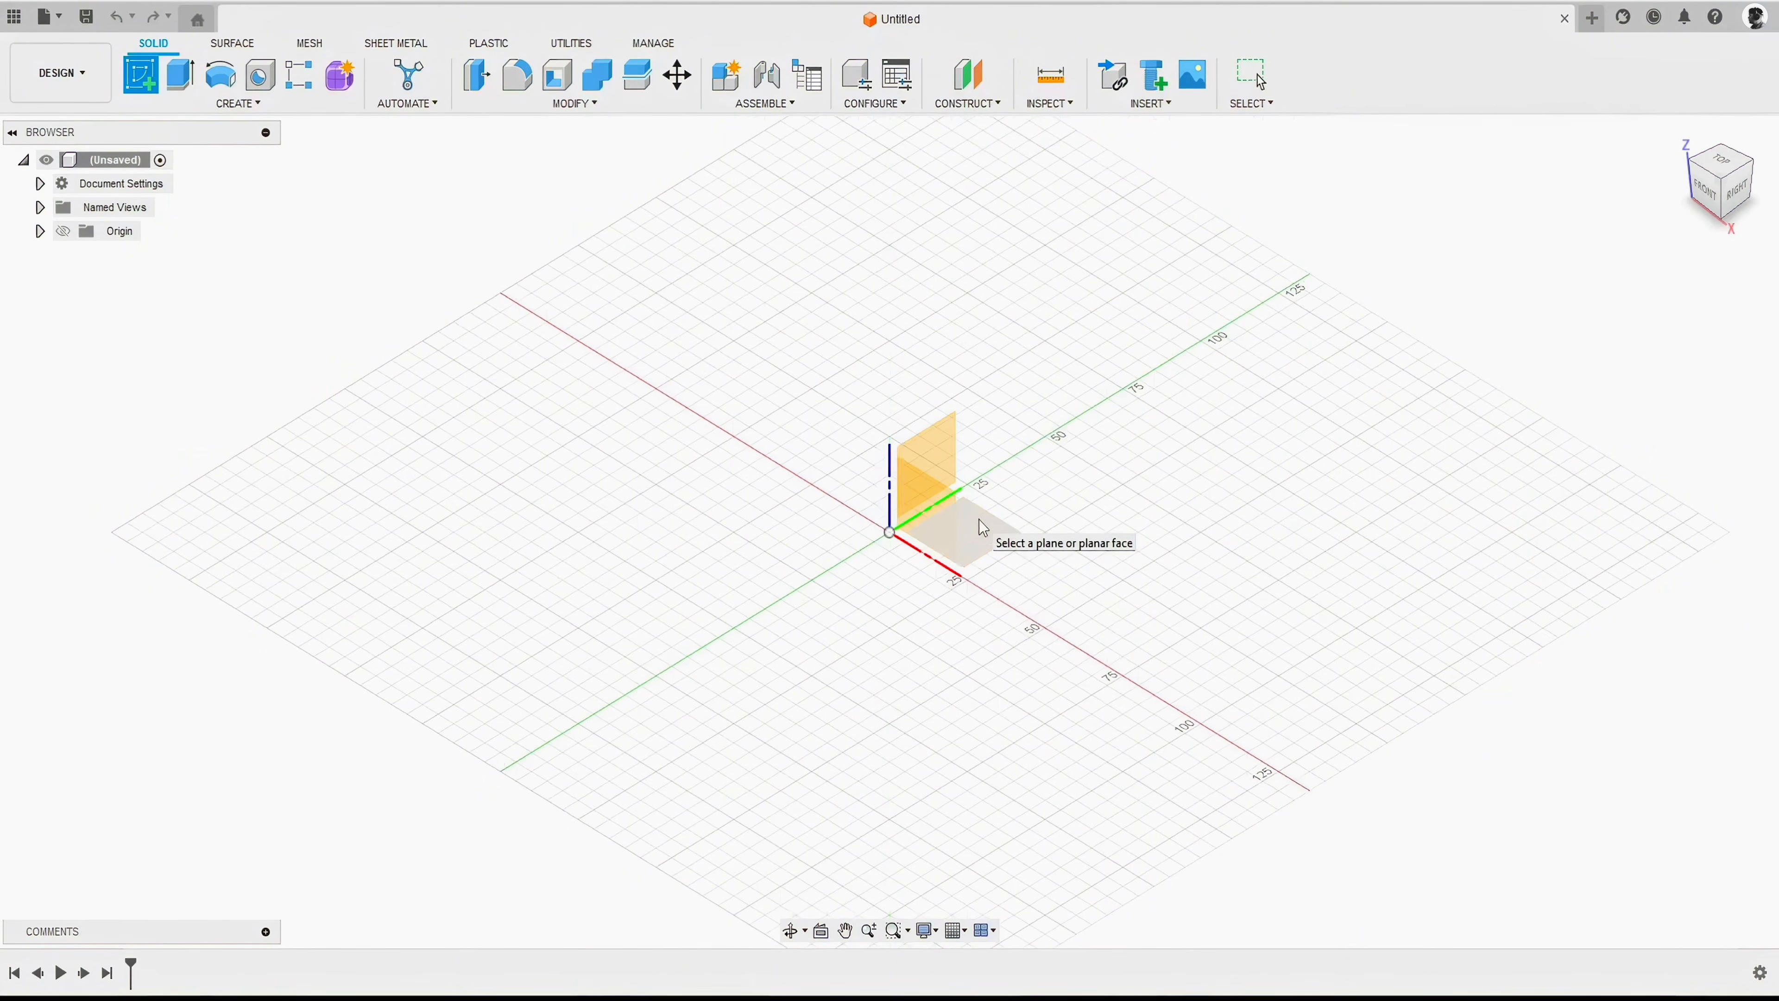
left_click(982, 527)
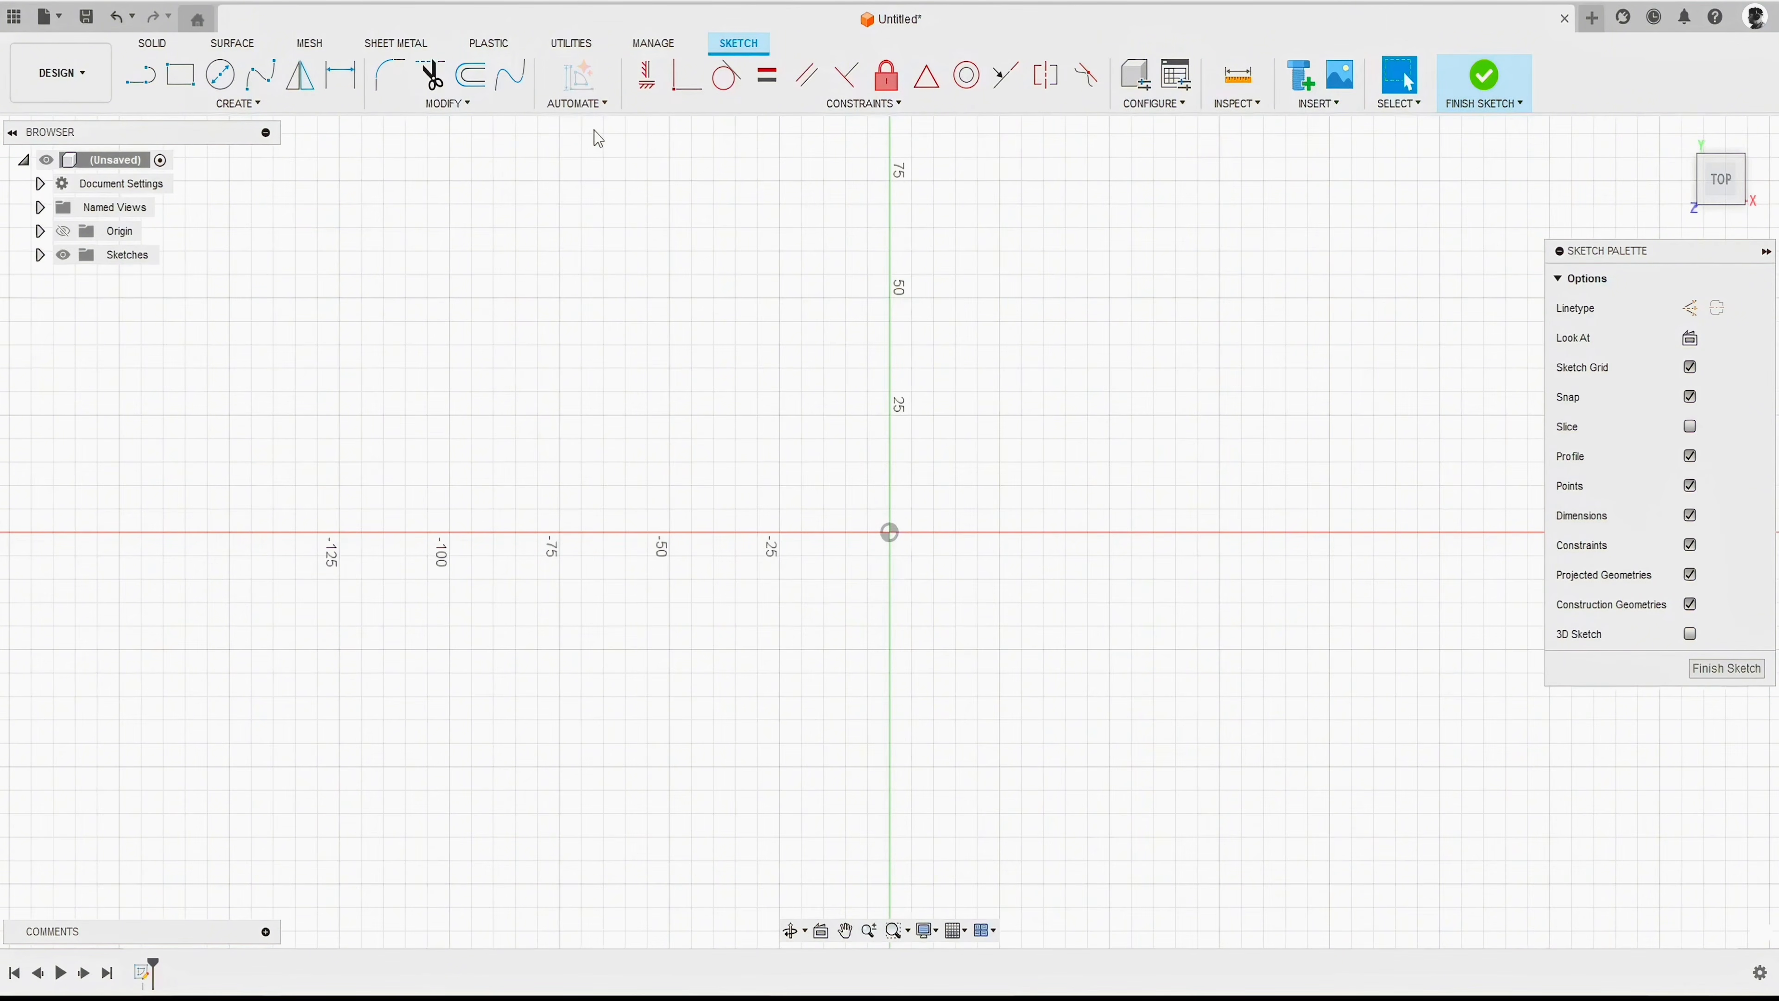
left_click(256, 106)
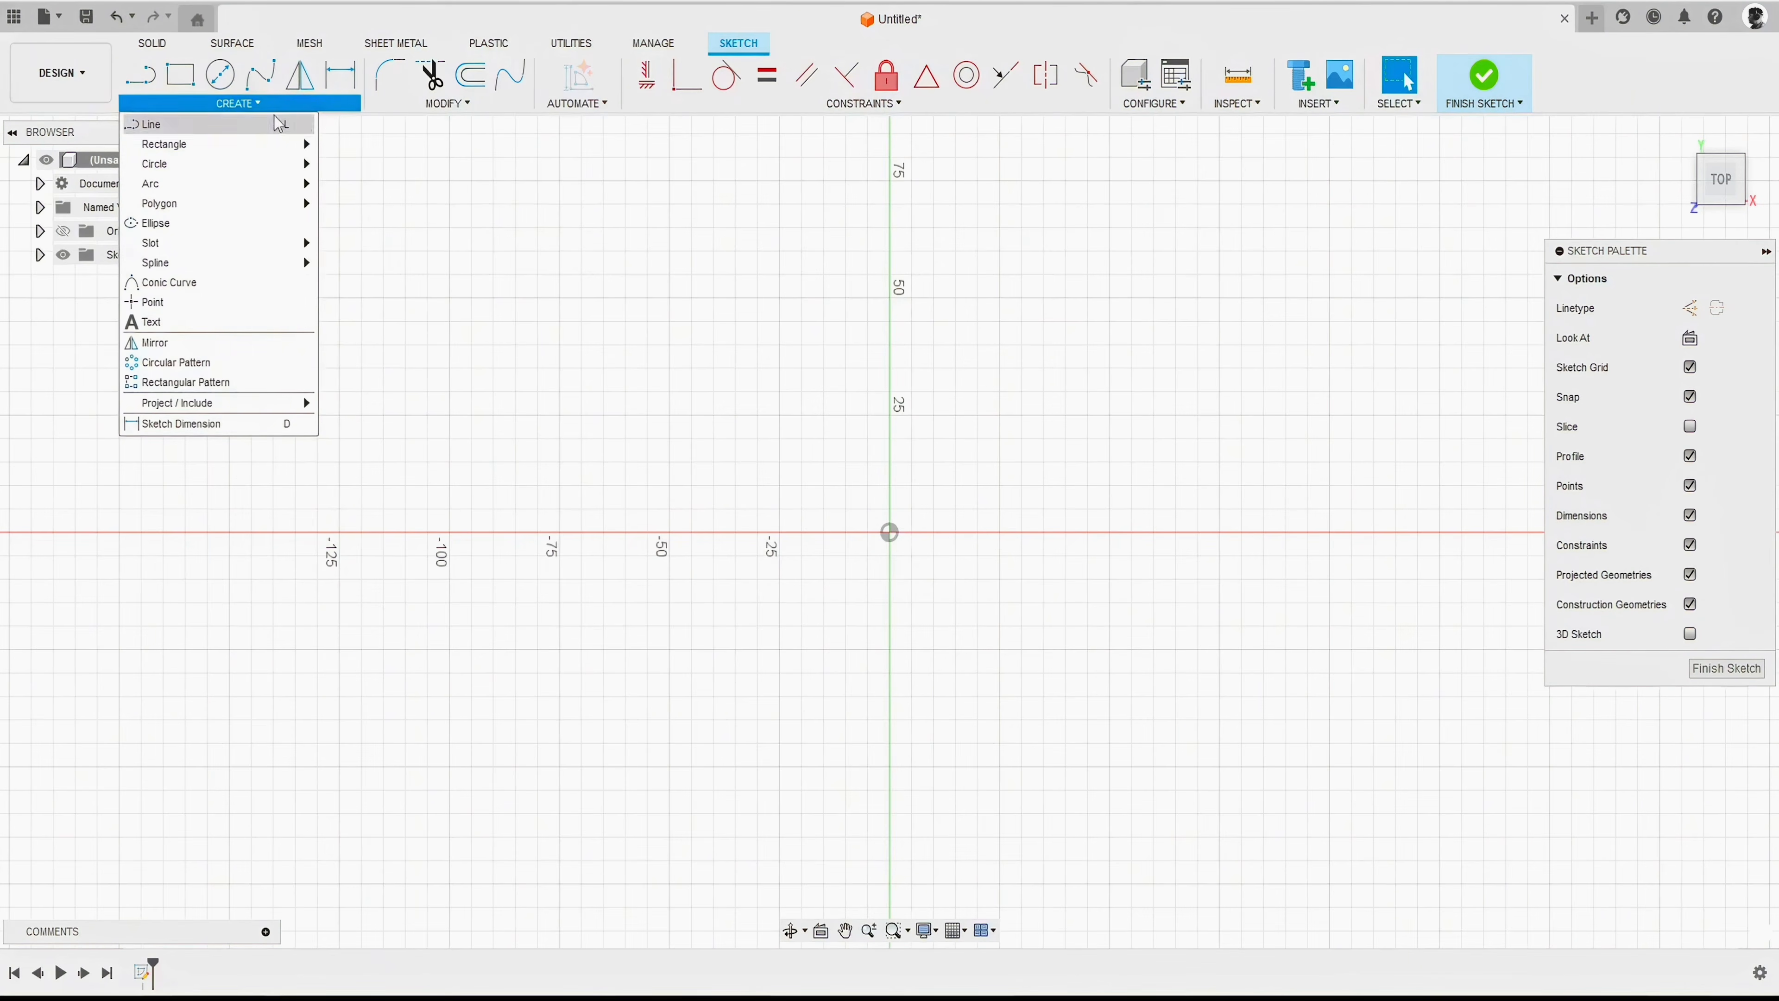
left_click(260, 107)
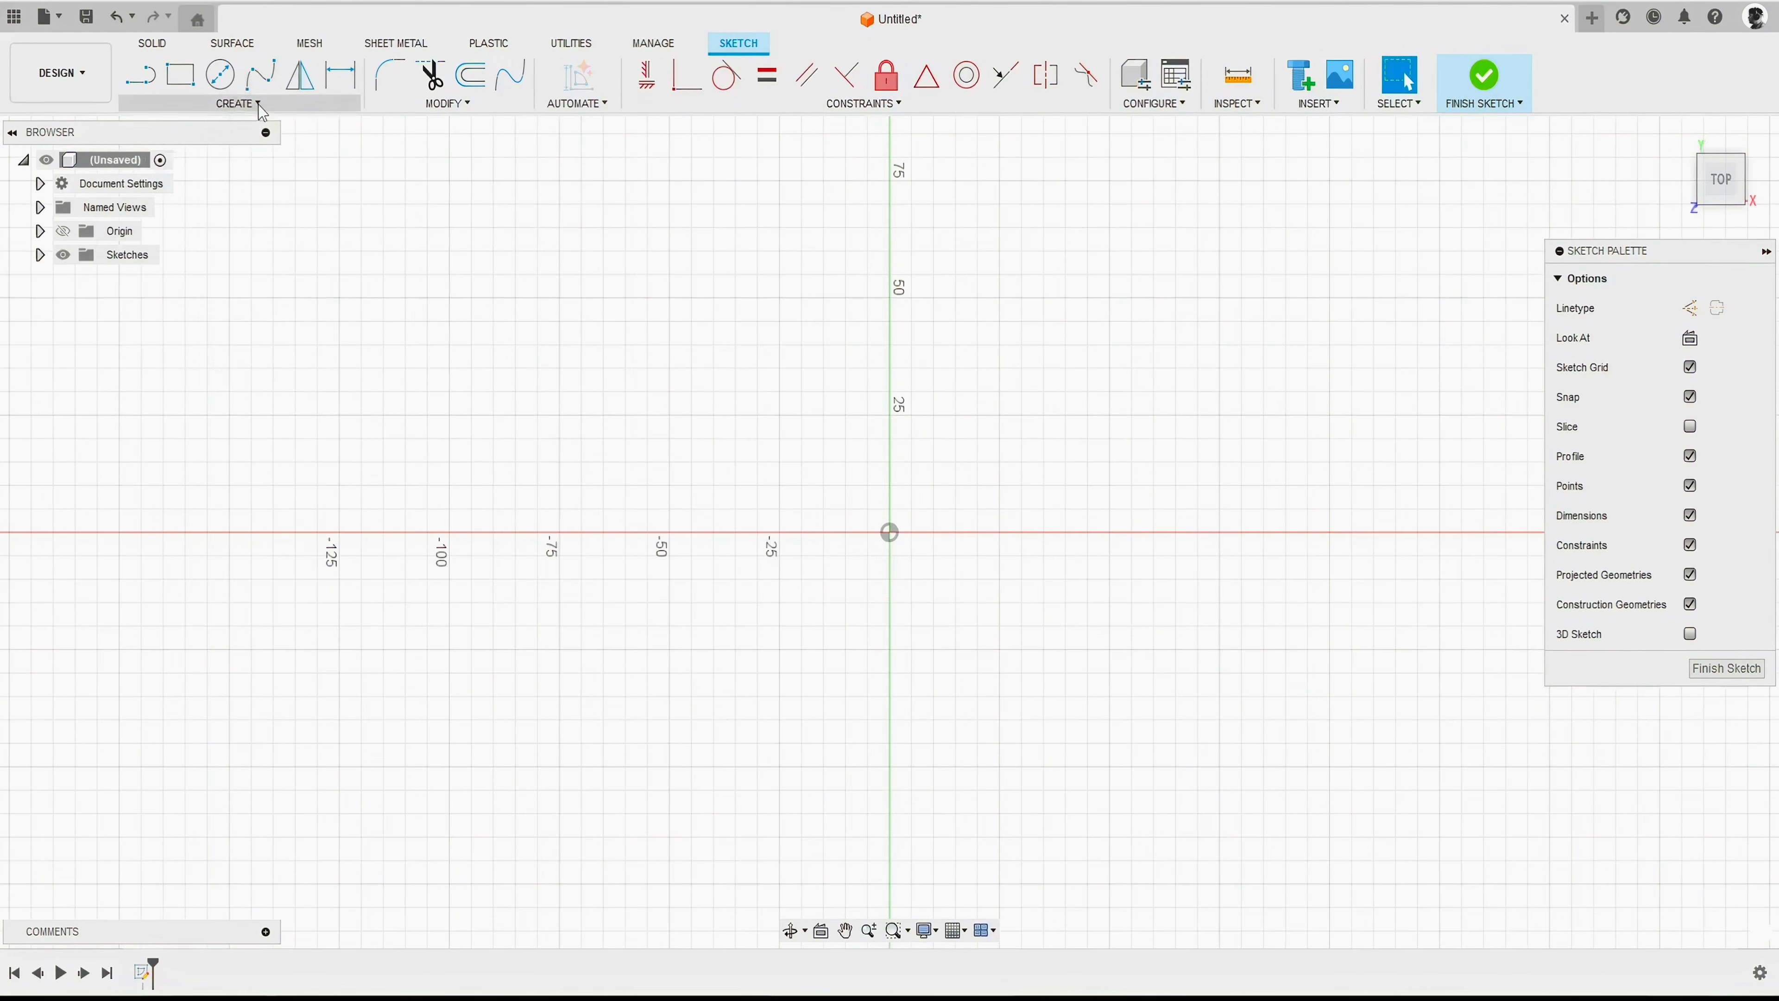
left_click(262, 106)
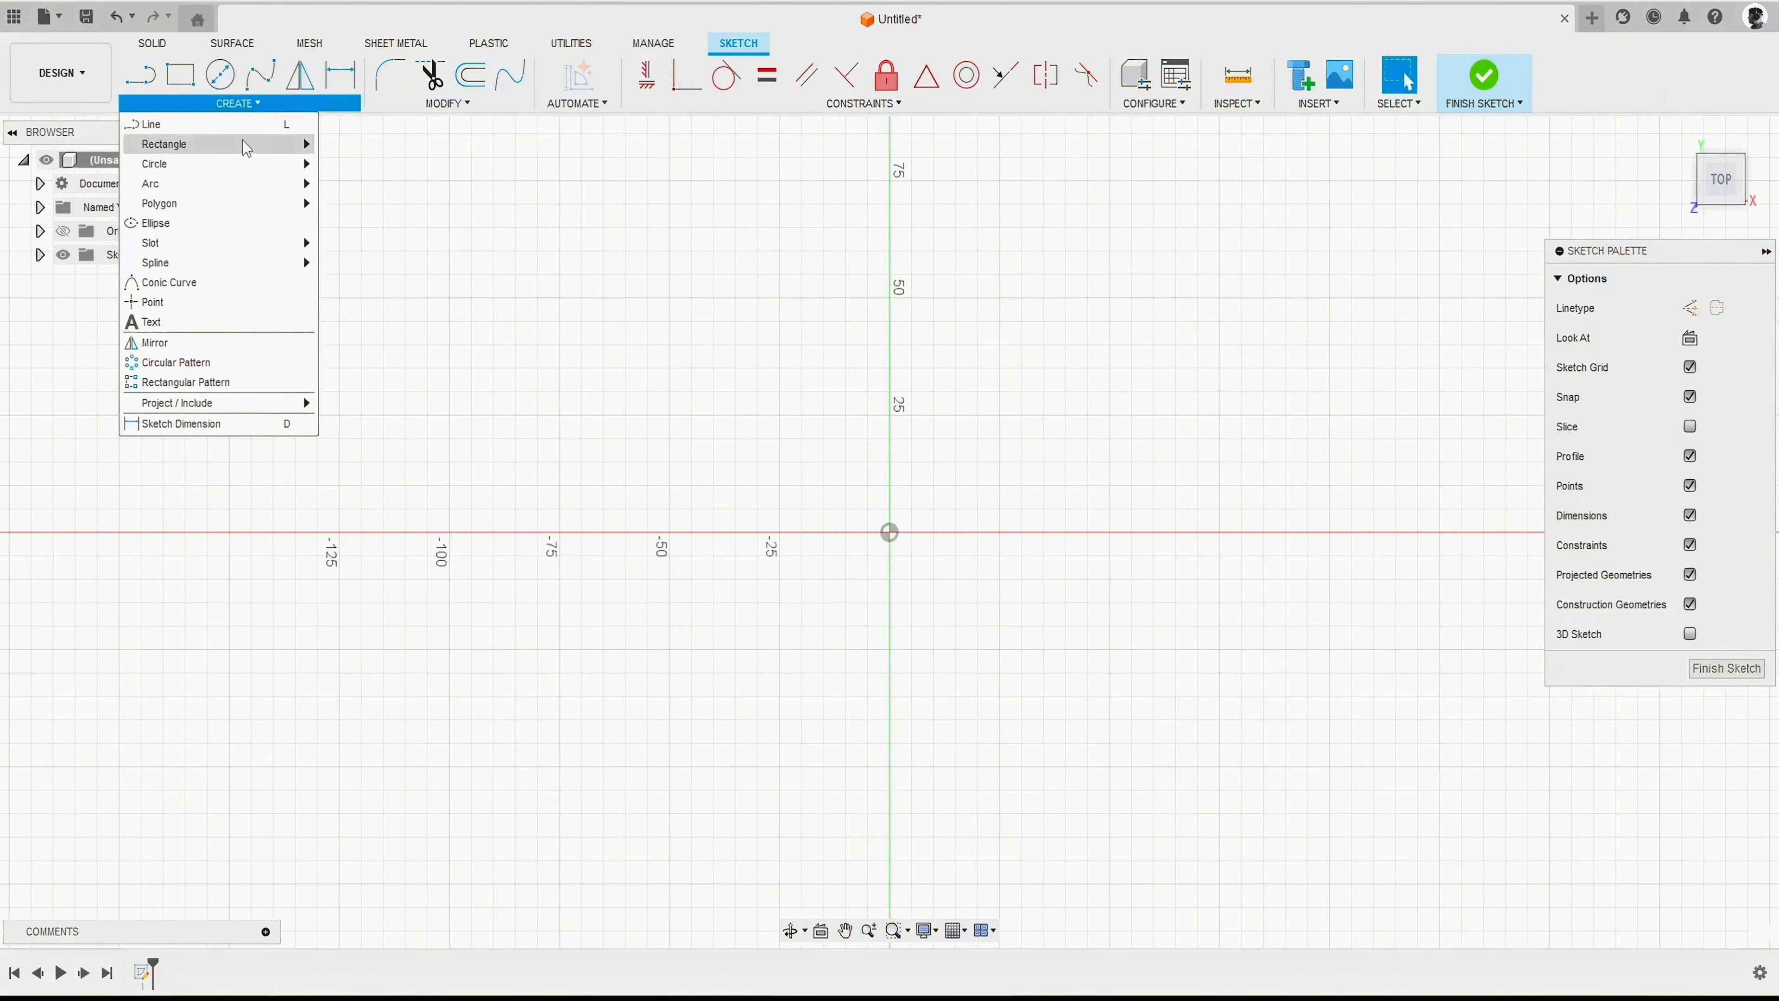
left_click(257, 106)
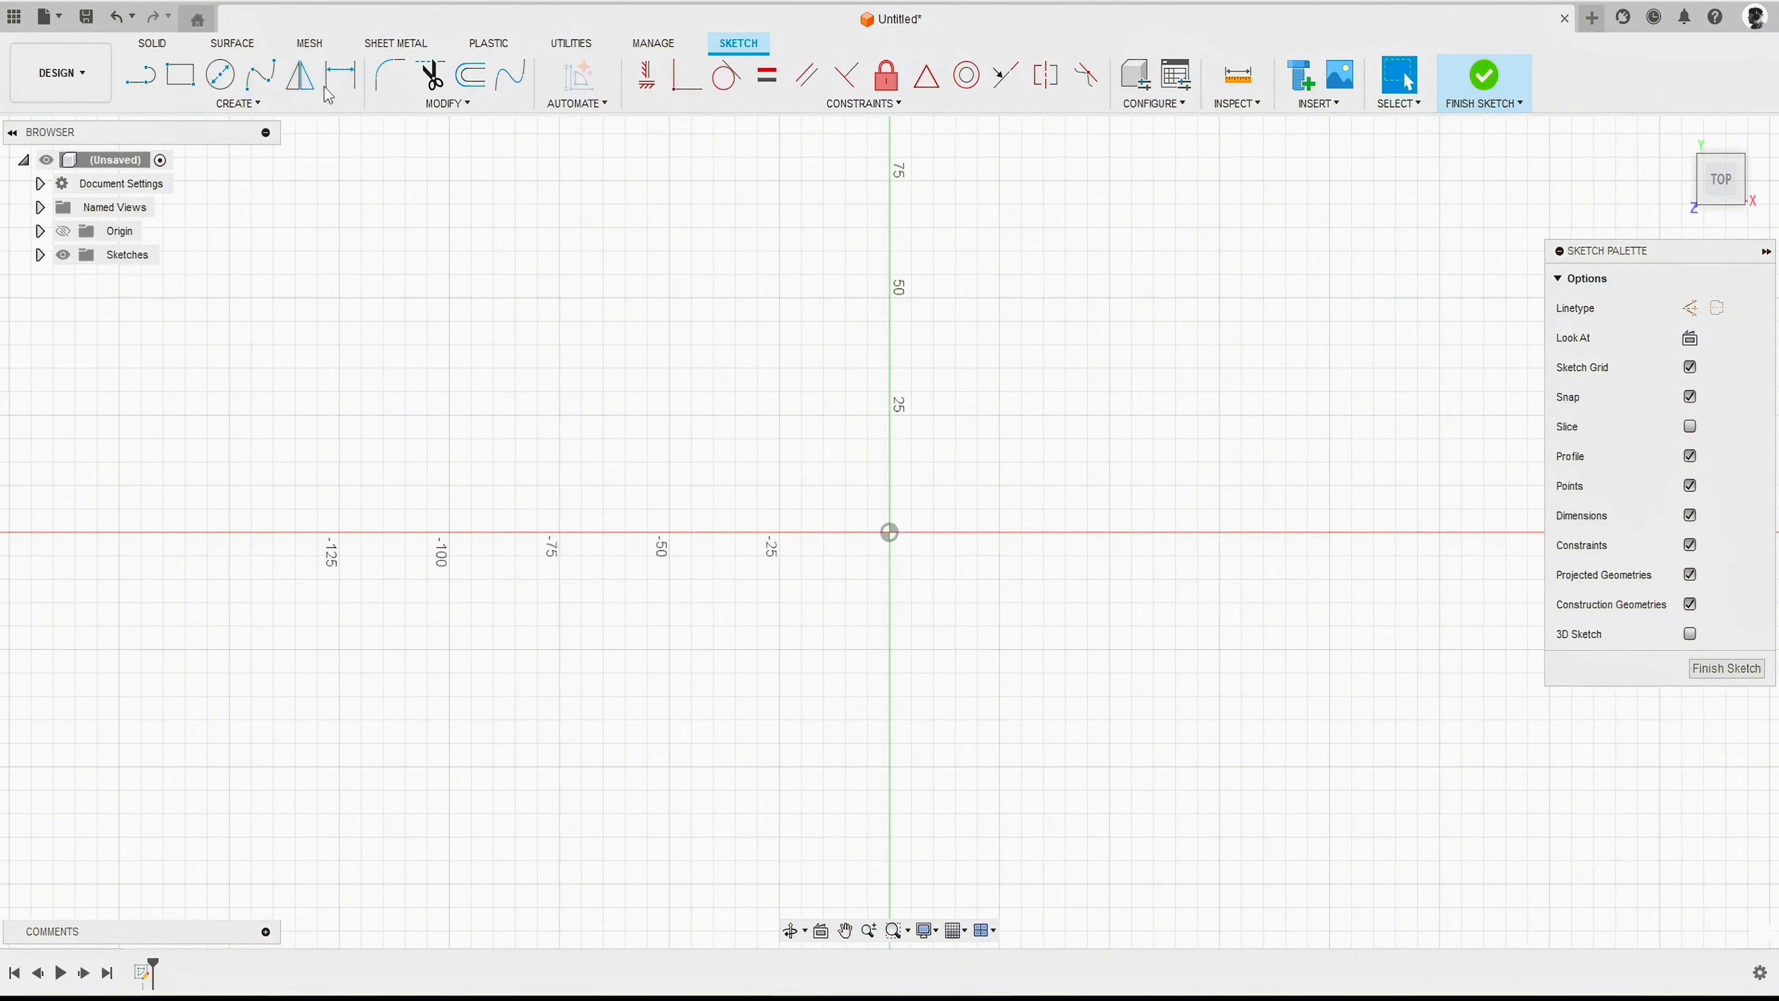
left_click(253, 107)
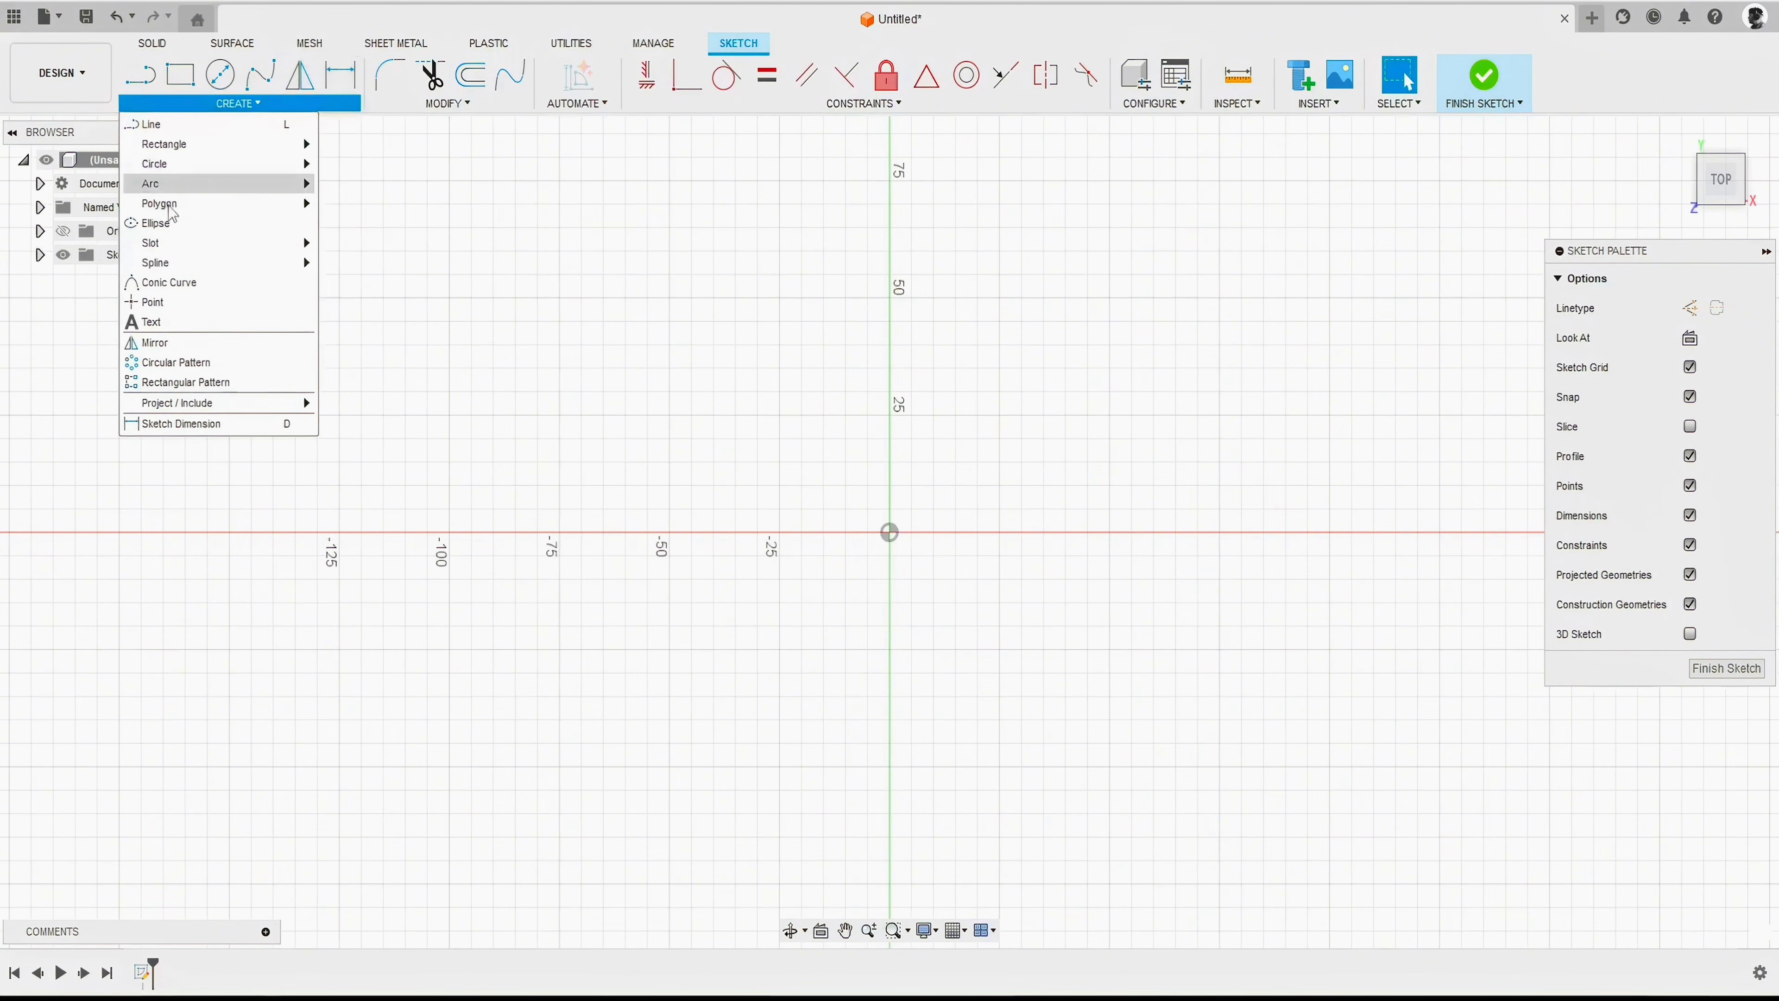
left_click(254, 105)
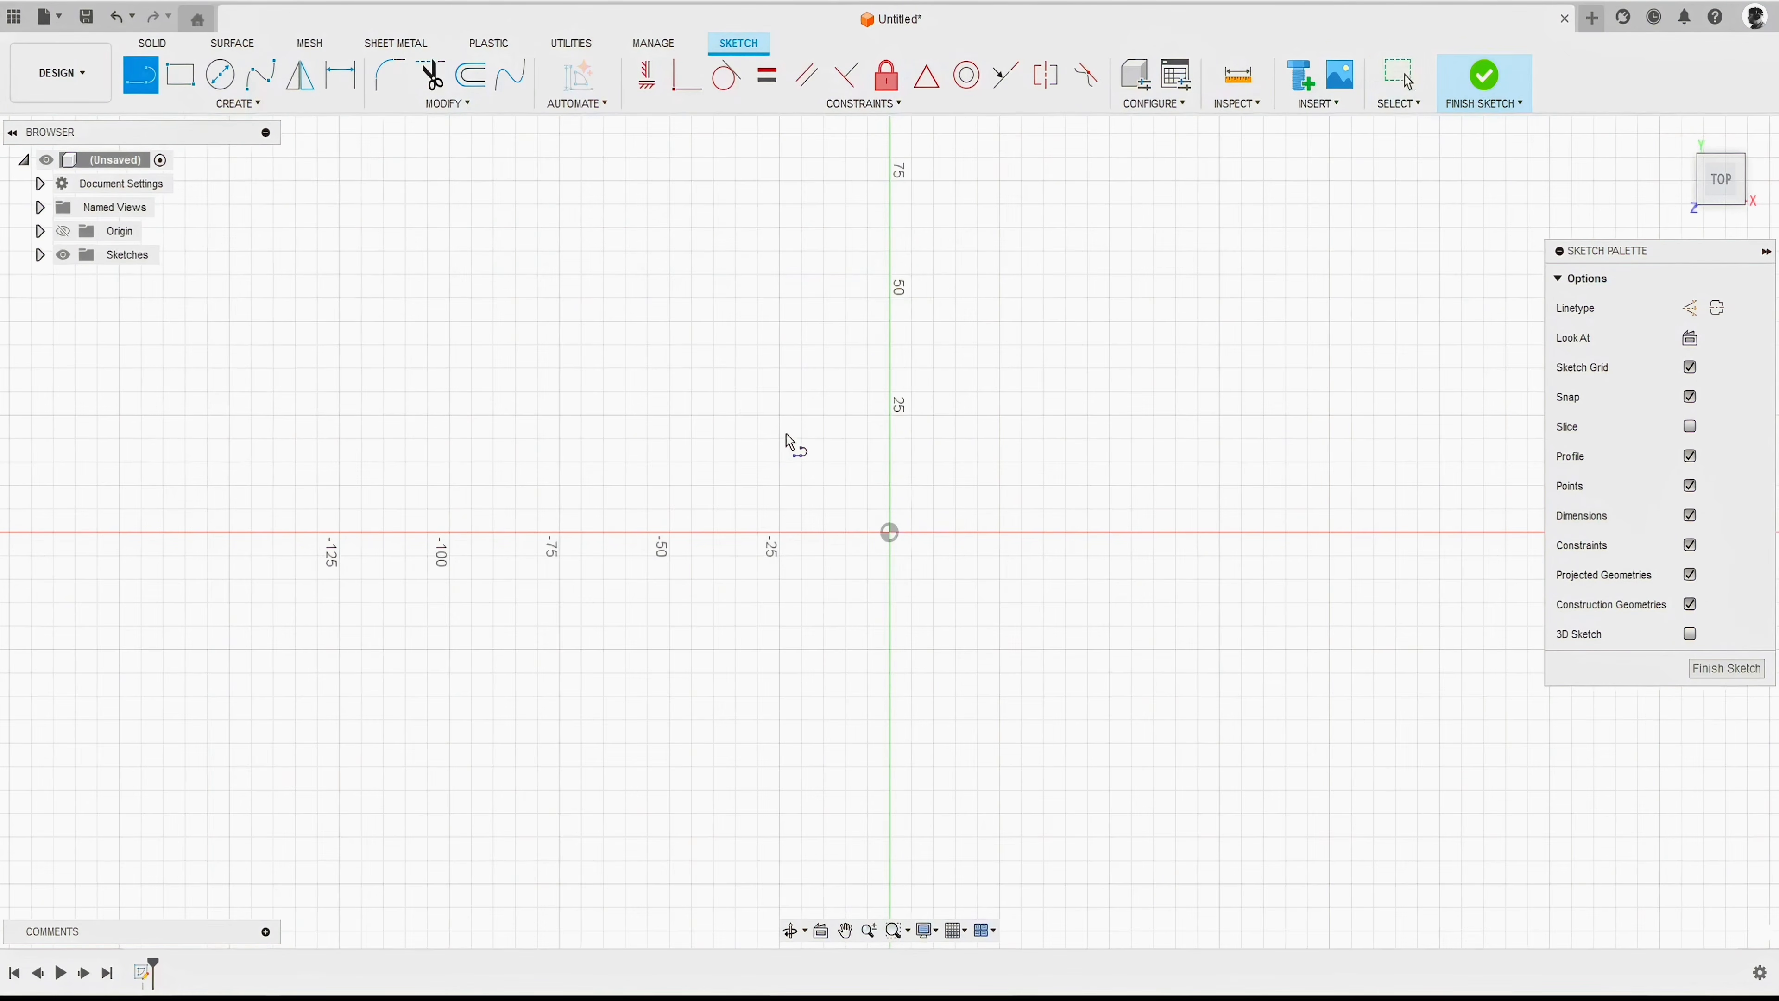
Step: Sketch a freehand line from the origin, about 95 mm long at about 40 degrees, and delete it
key("l")
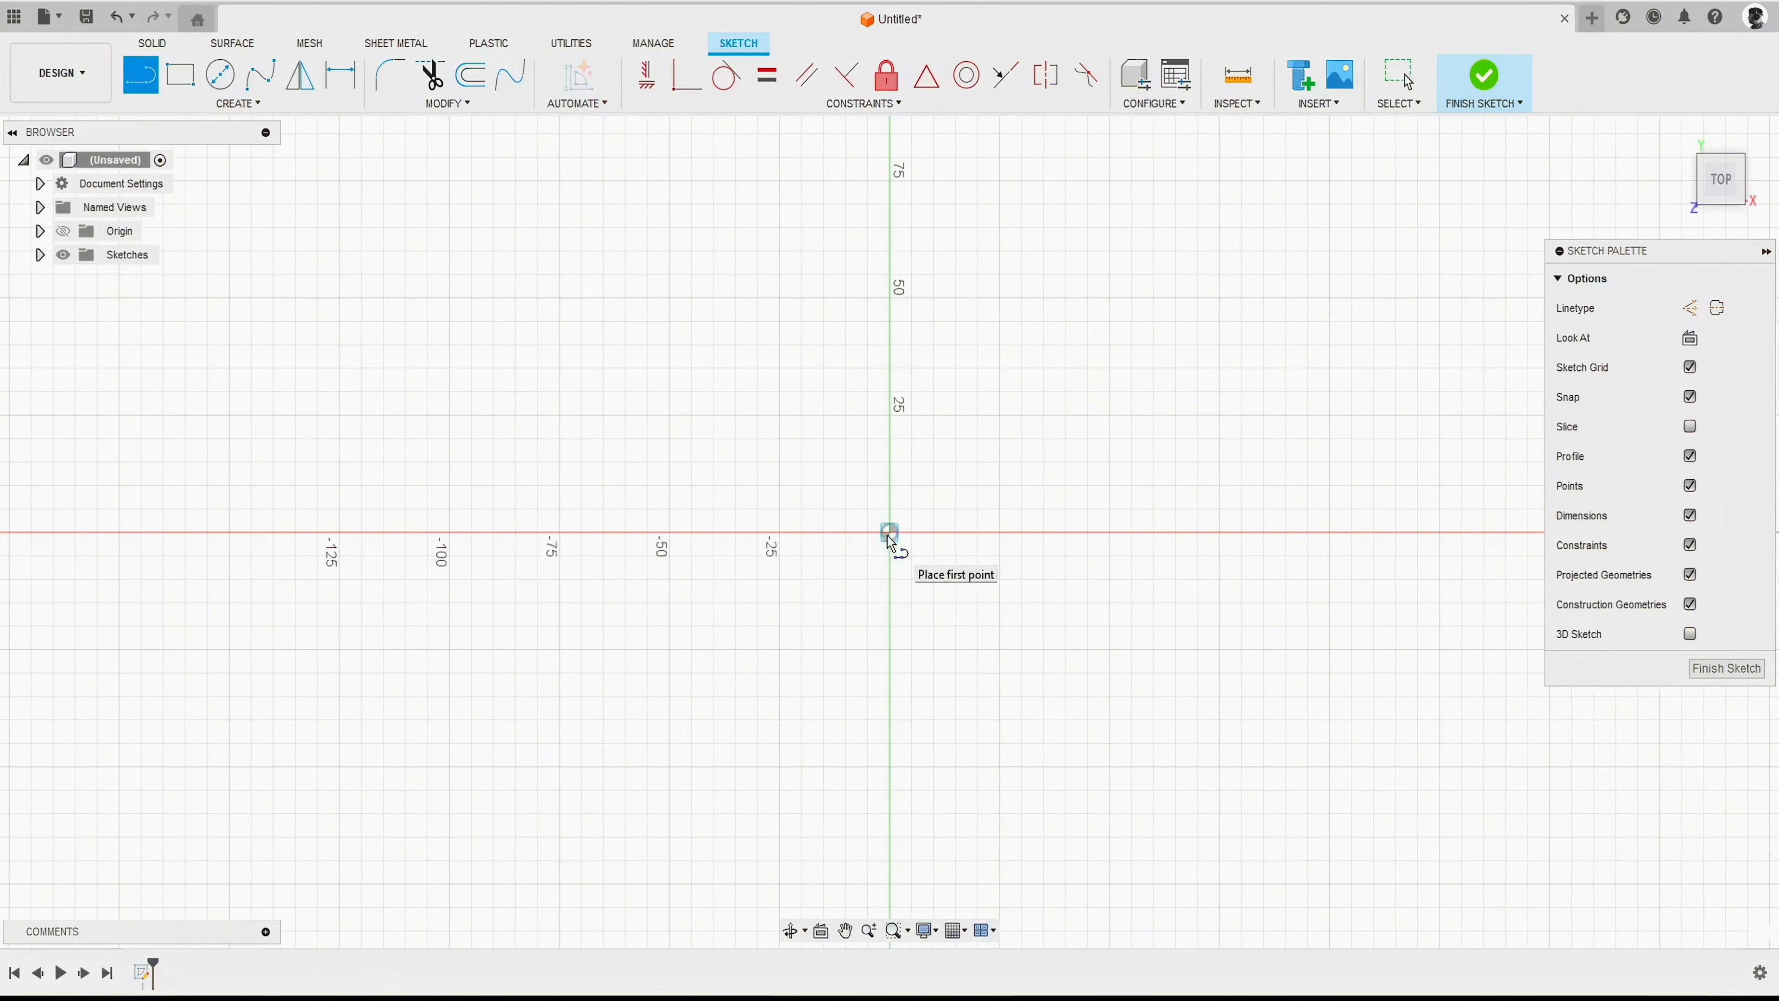
left_click(890, 535)
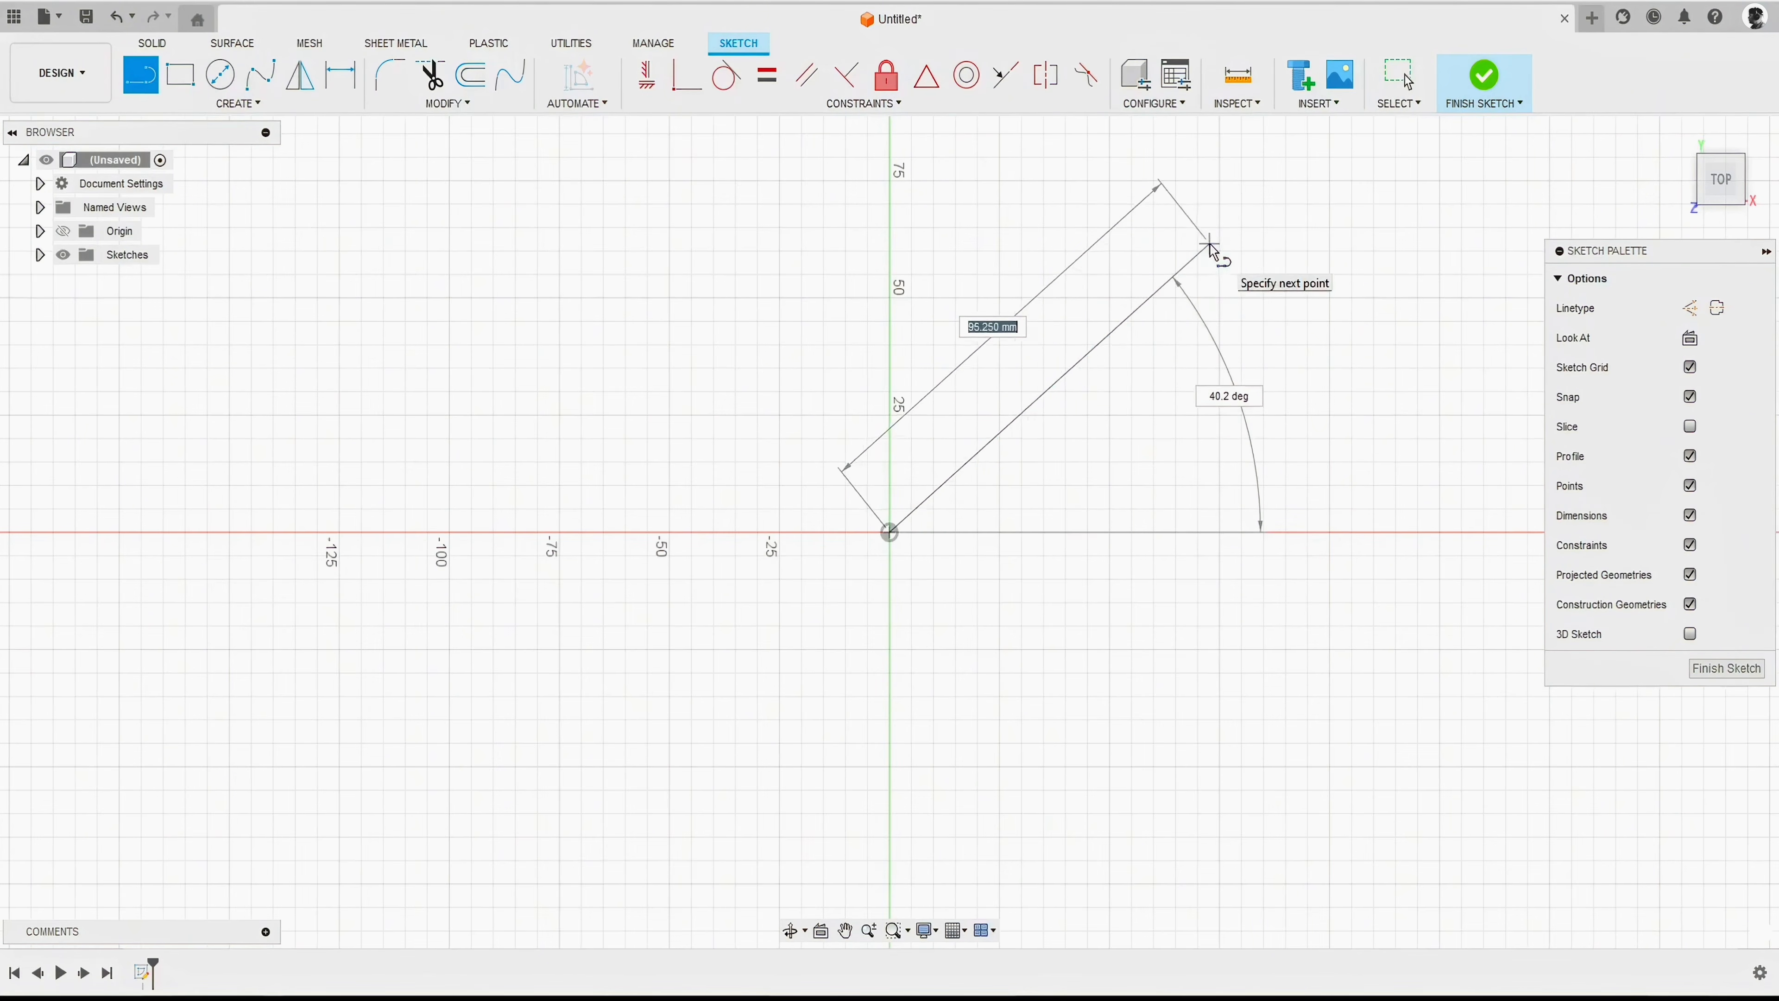
left_click(1211, 245)
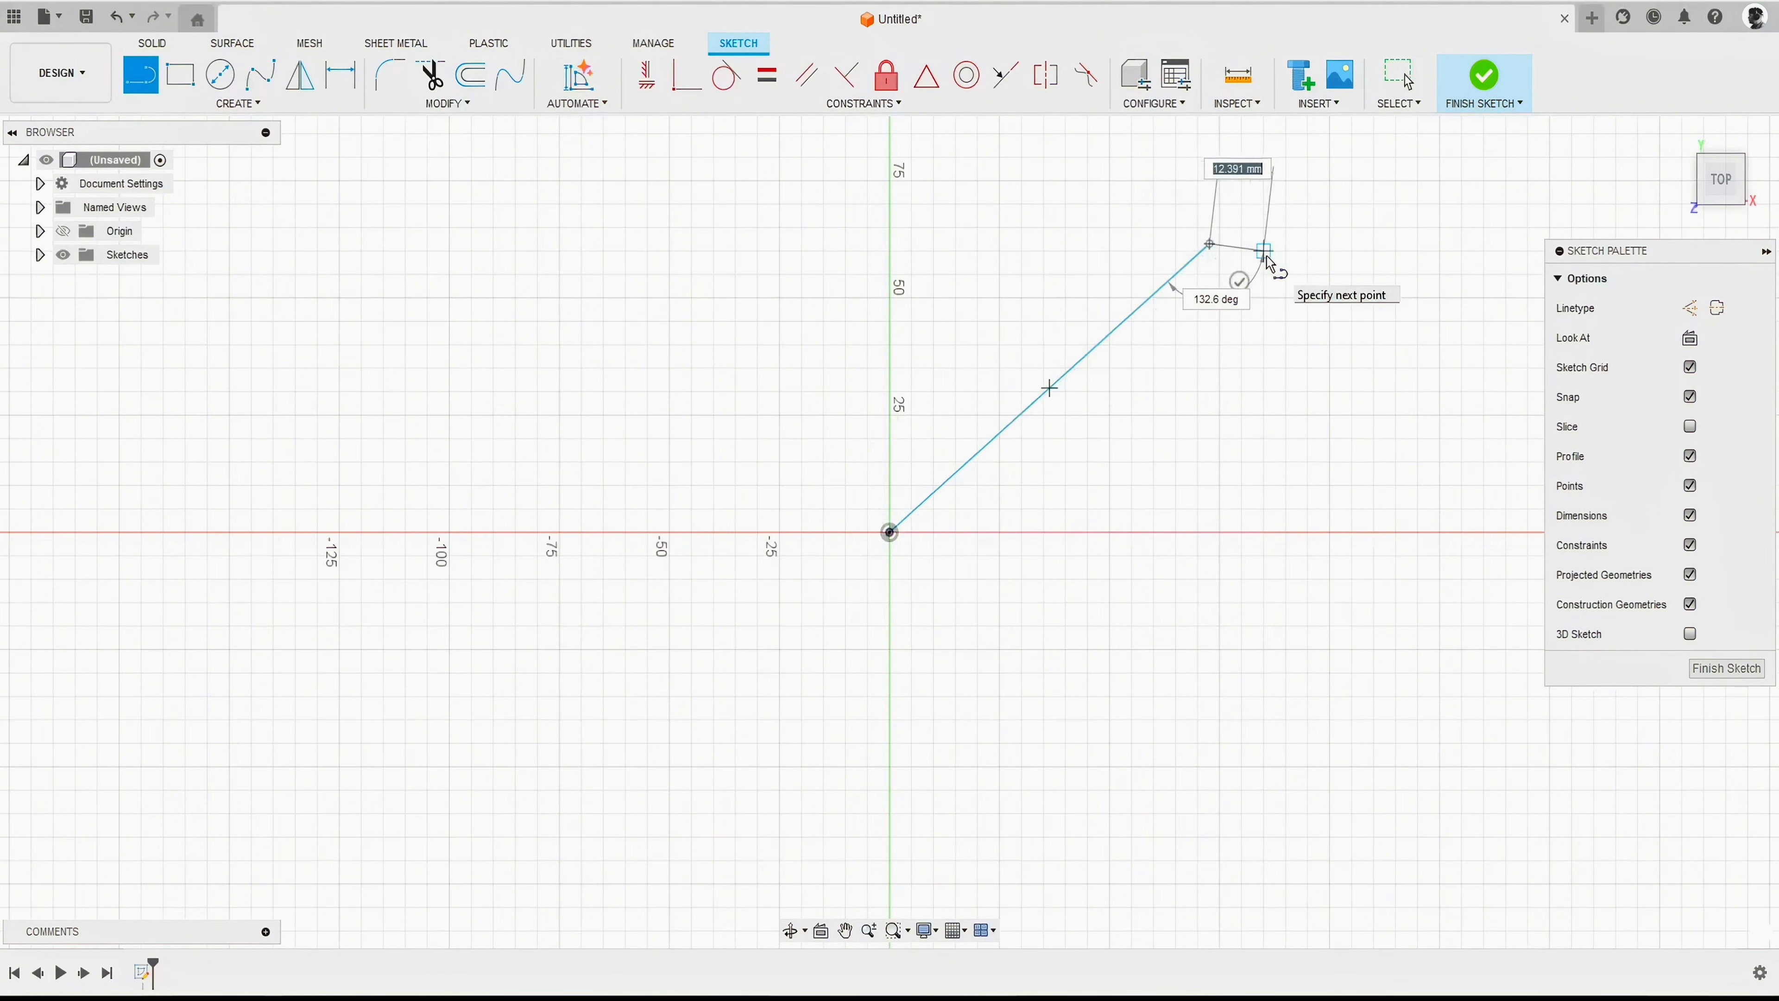
key("Escape")
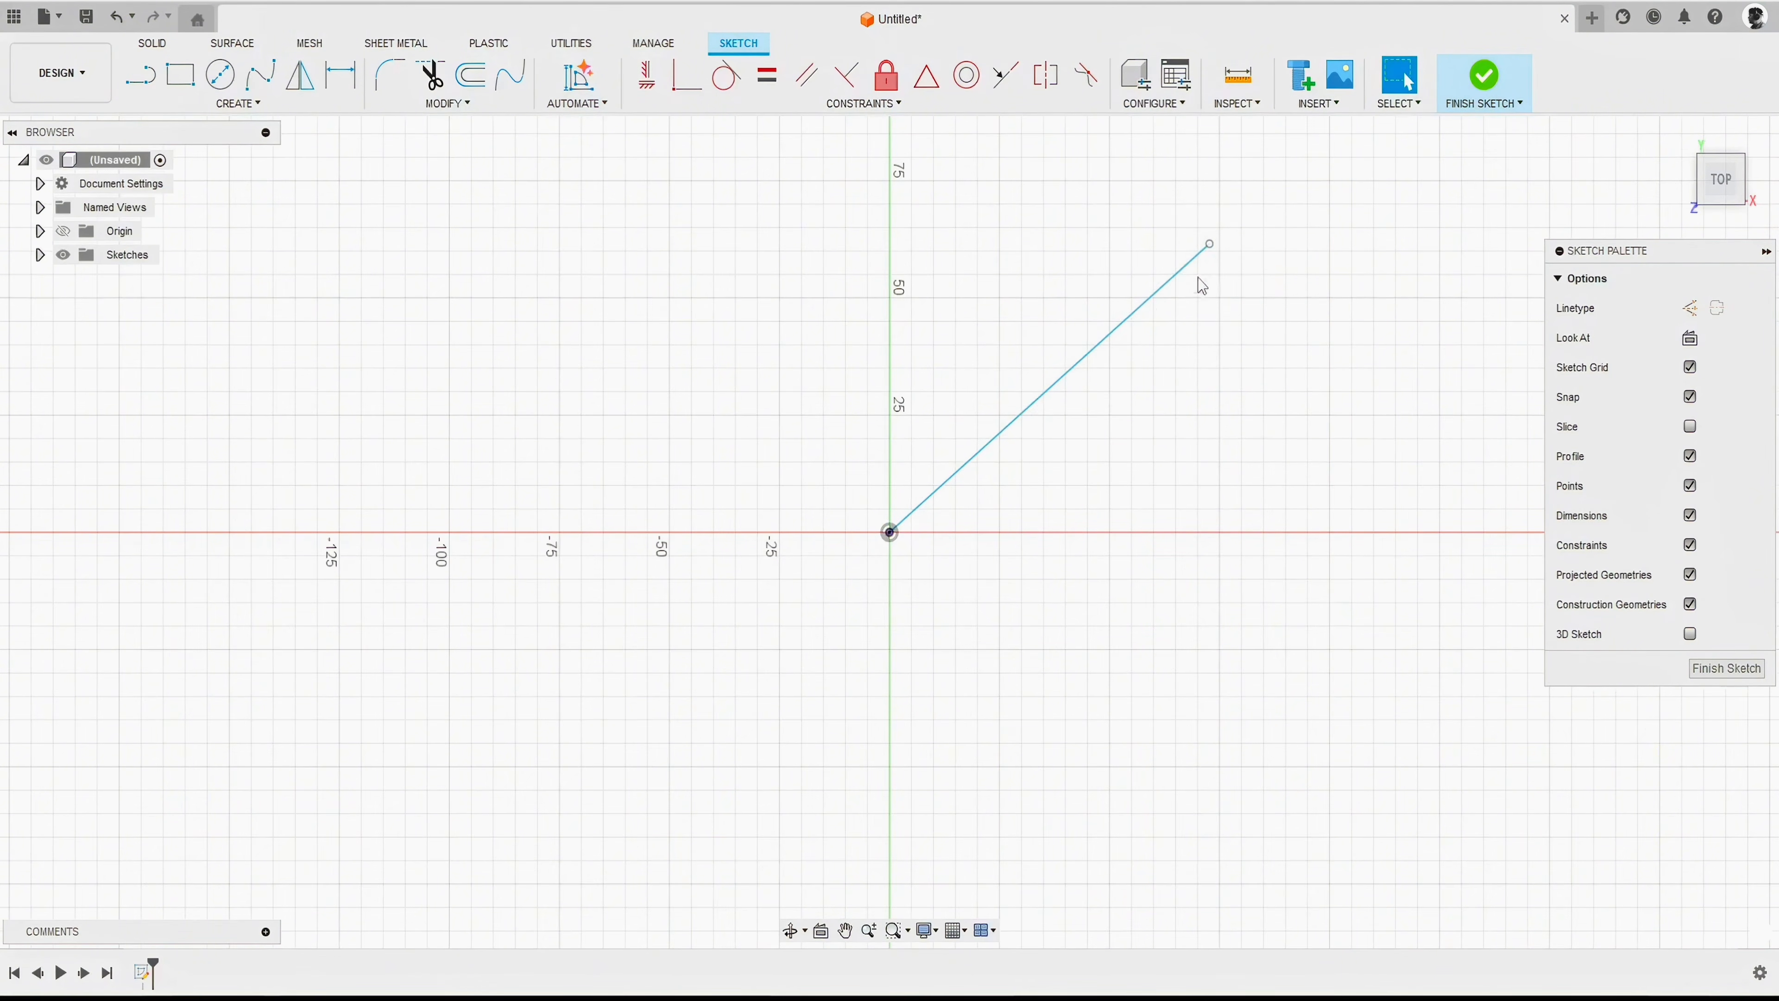
left_click(1165, 290)
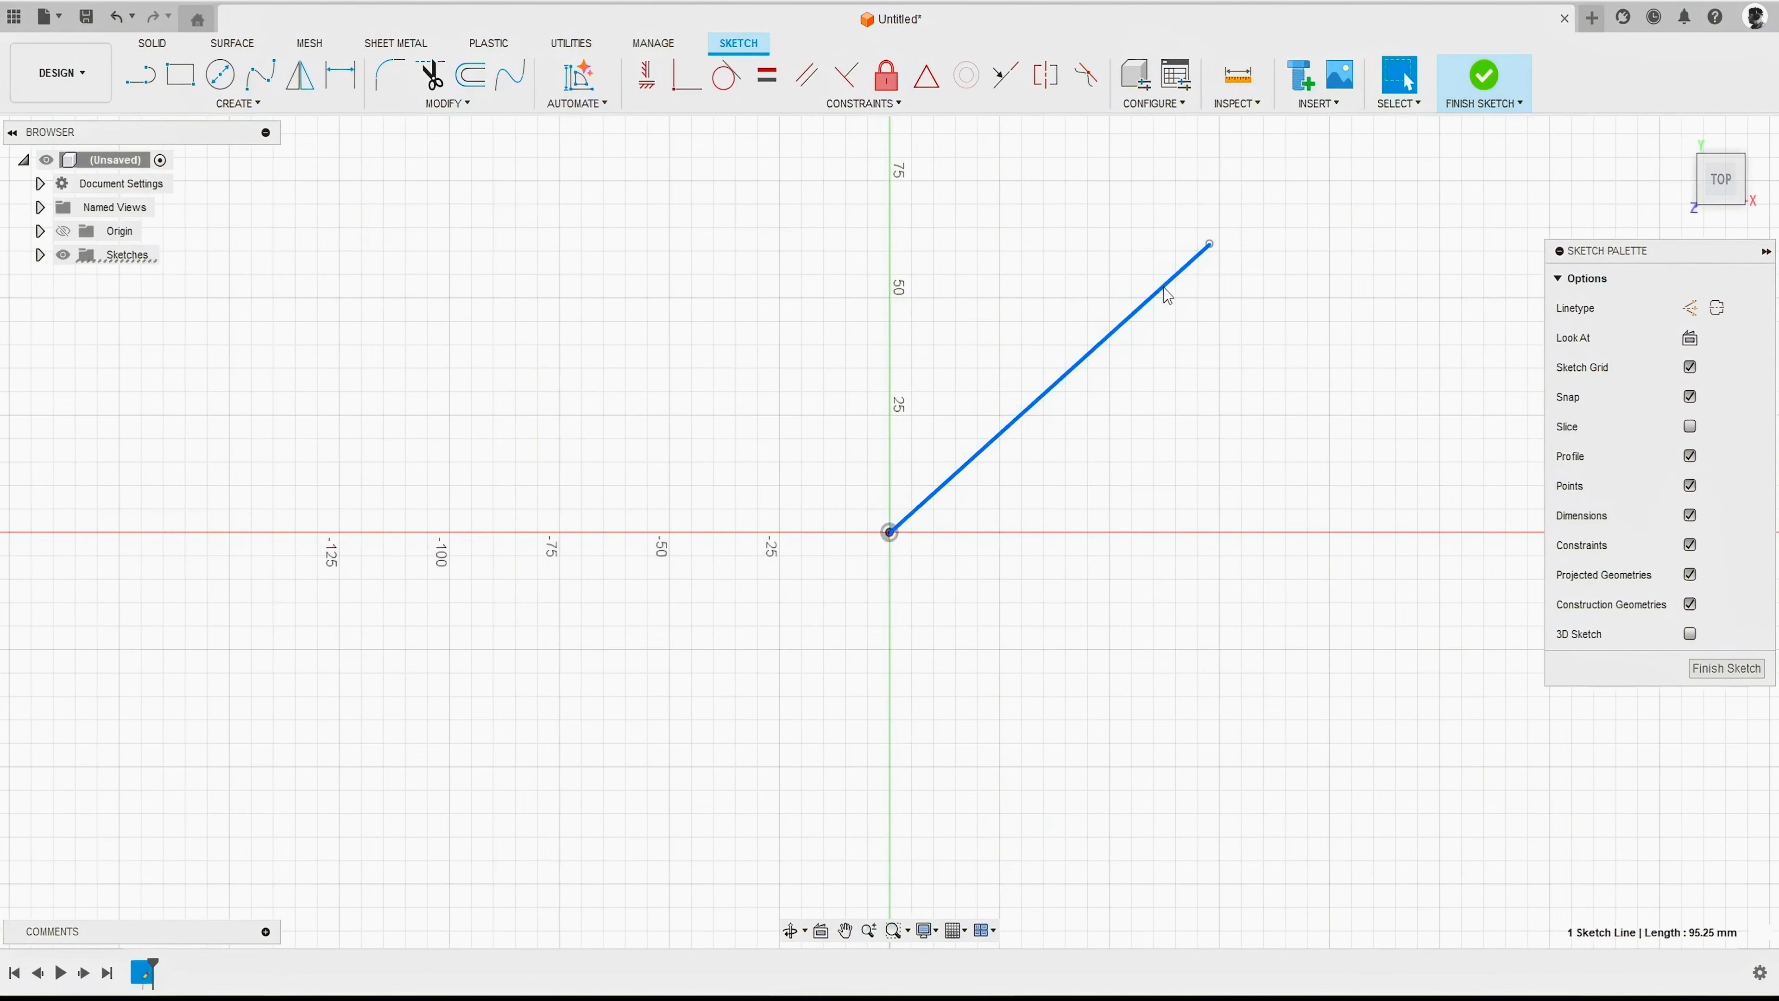
key("Delete")
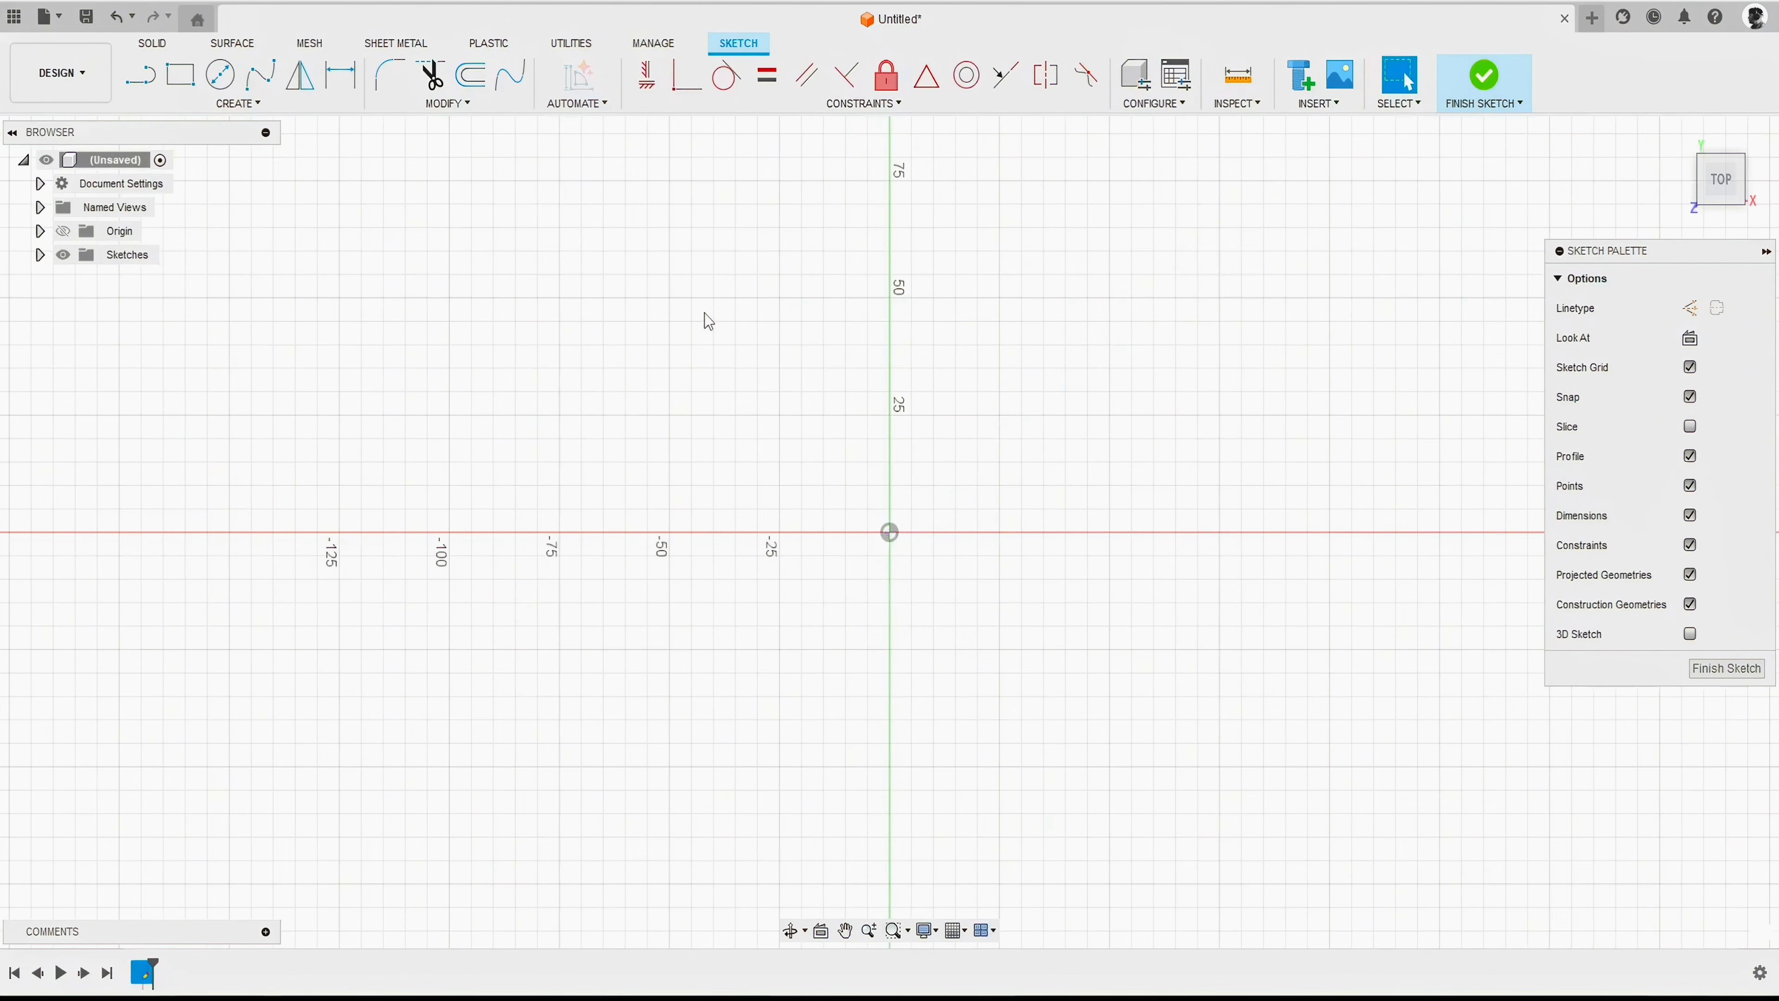
Step: Sketch a line from the origin with a length of 50 mm and an angle of 45 degrees to the horizontal
key("l")
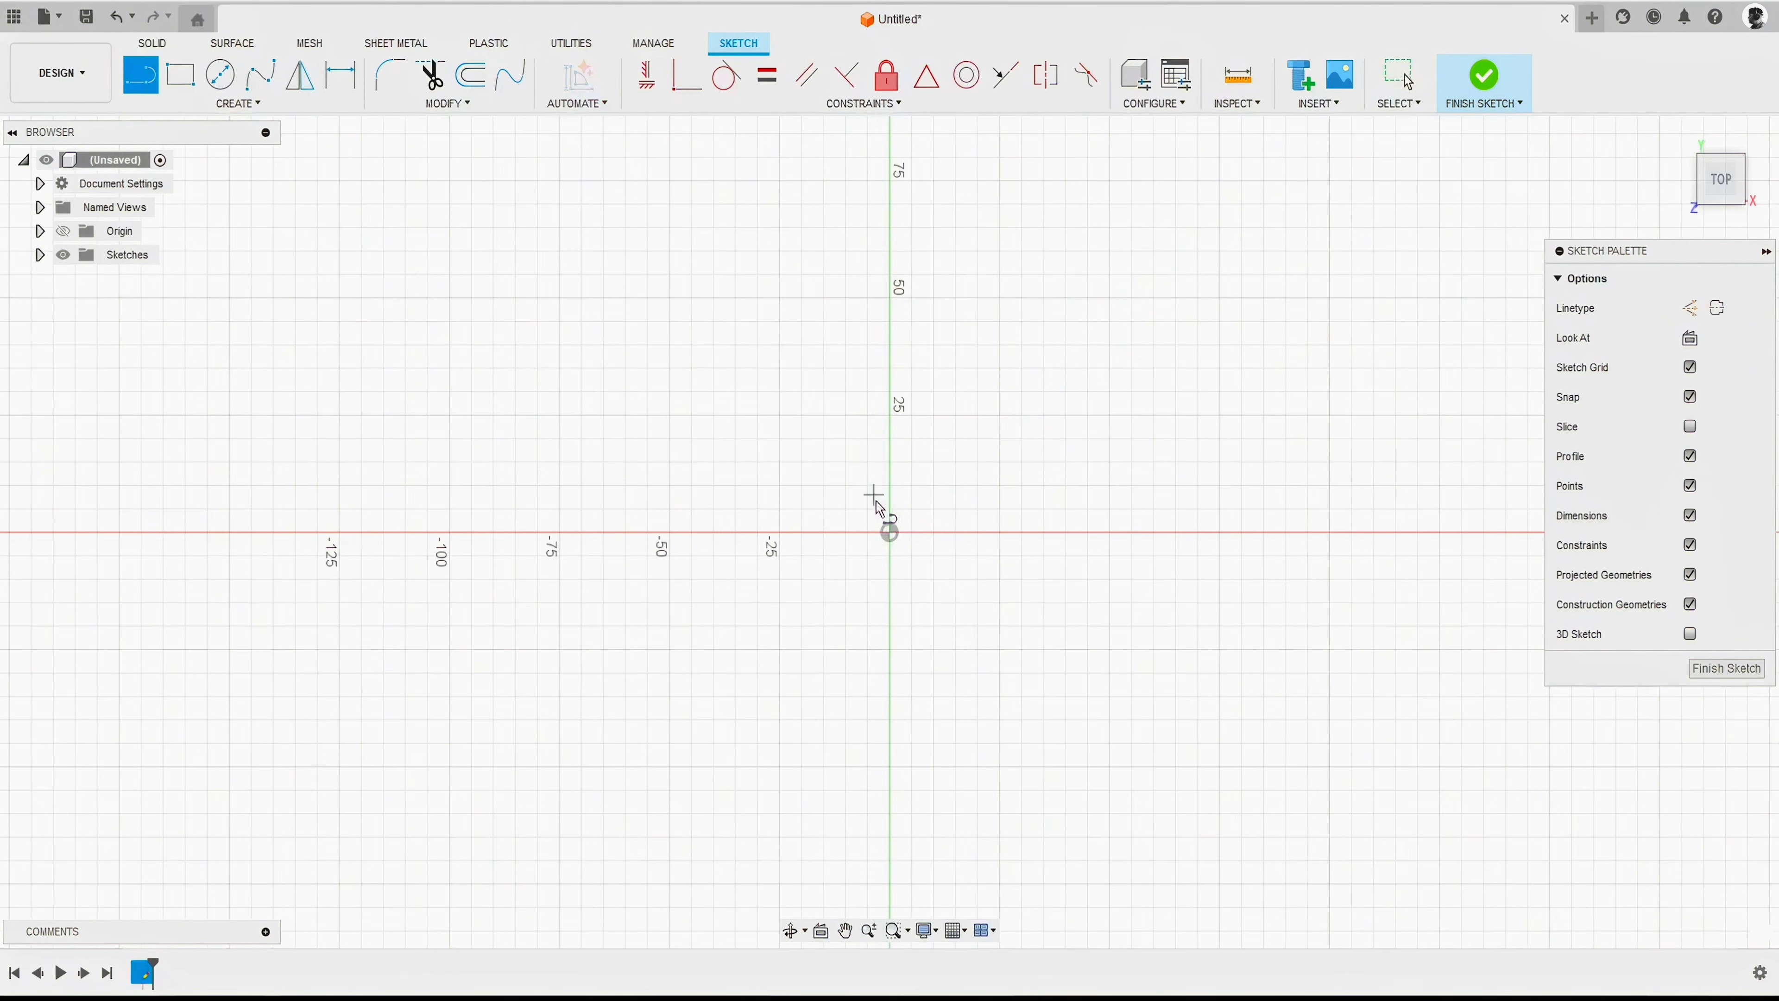
left_click(890, 535)
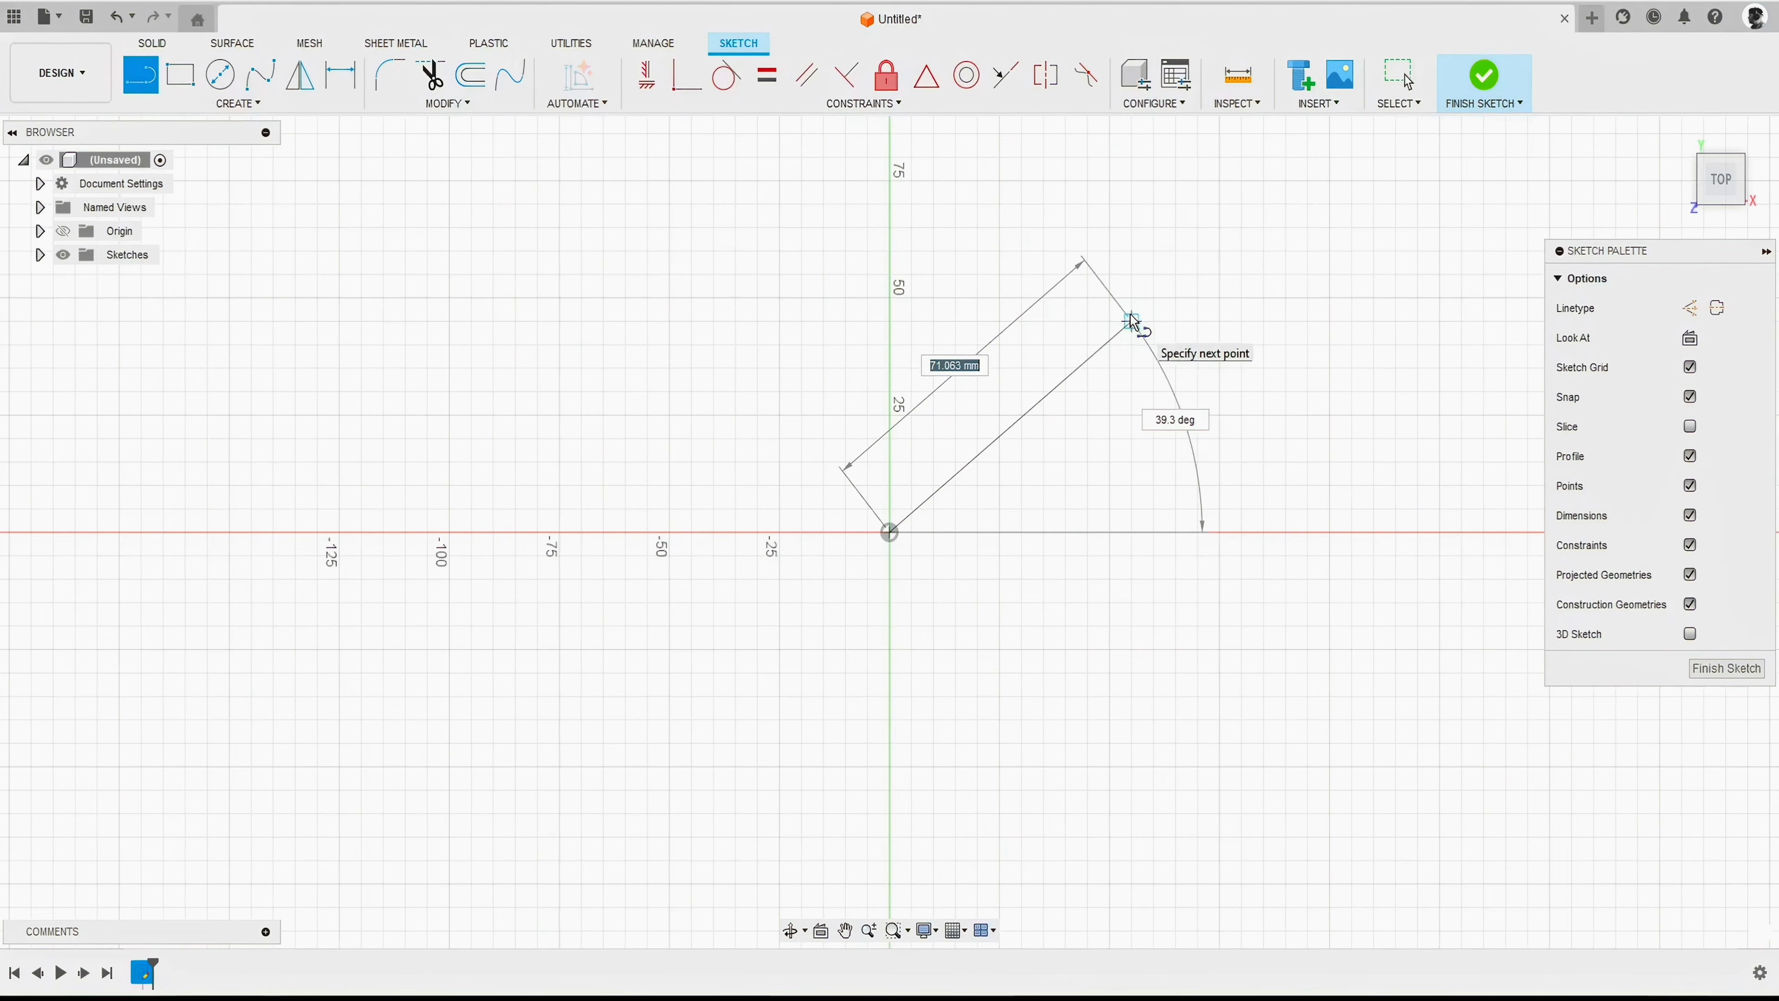
type("50")
key("Tab")
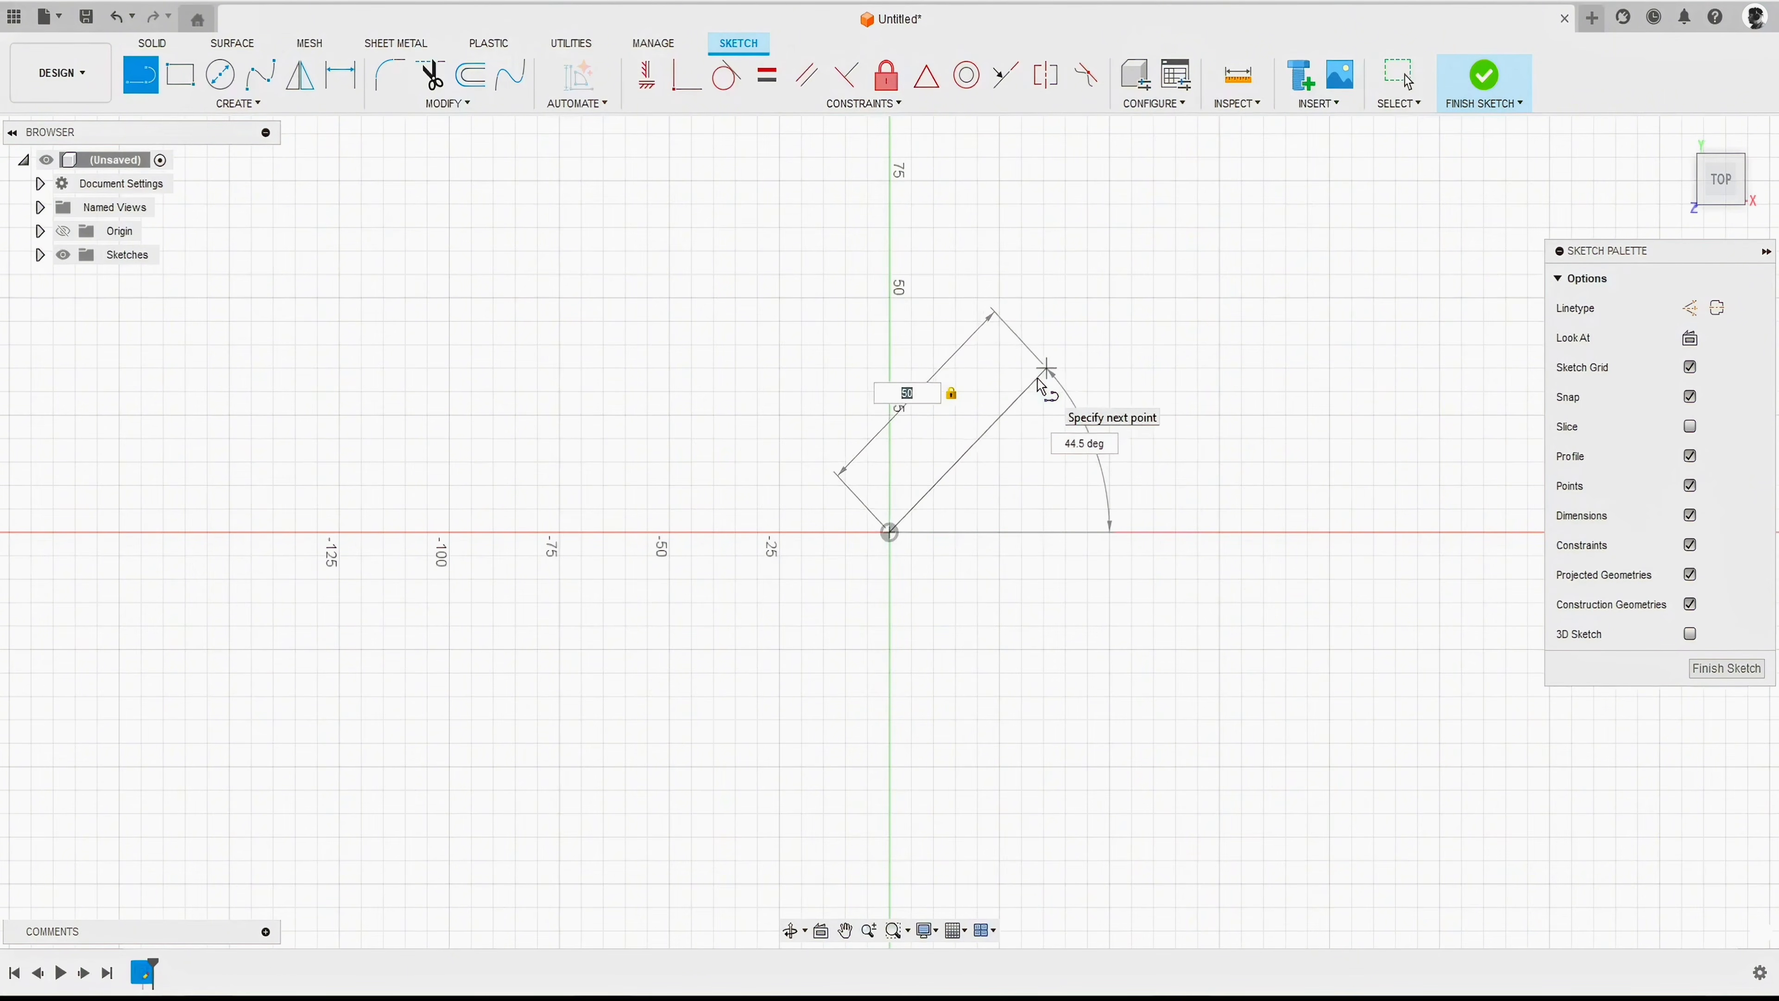
key("Tab")
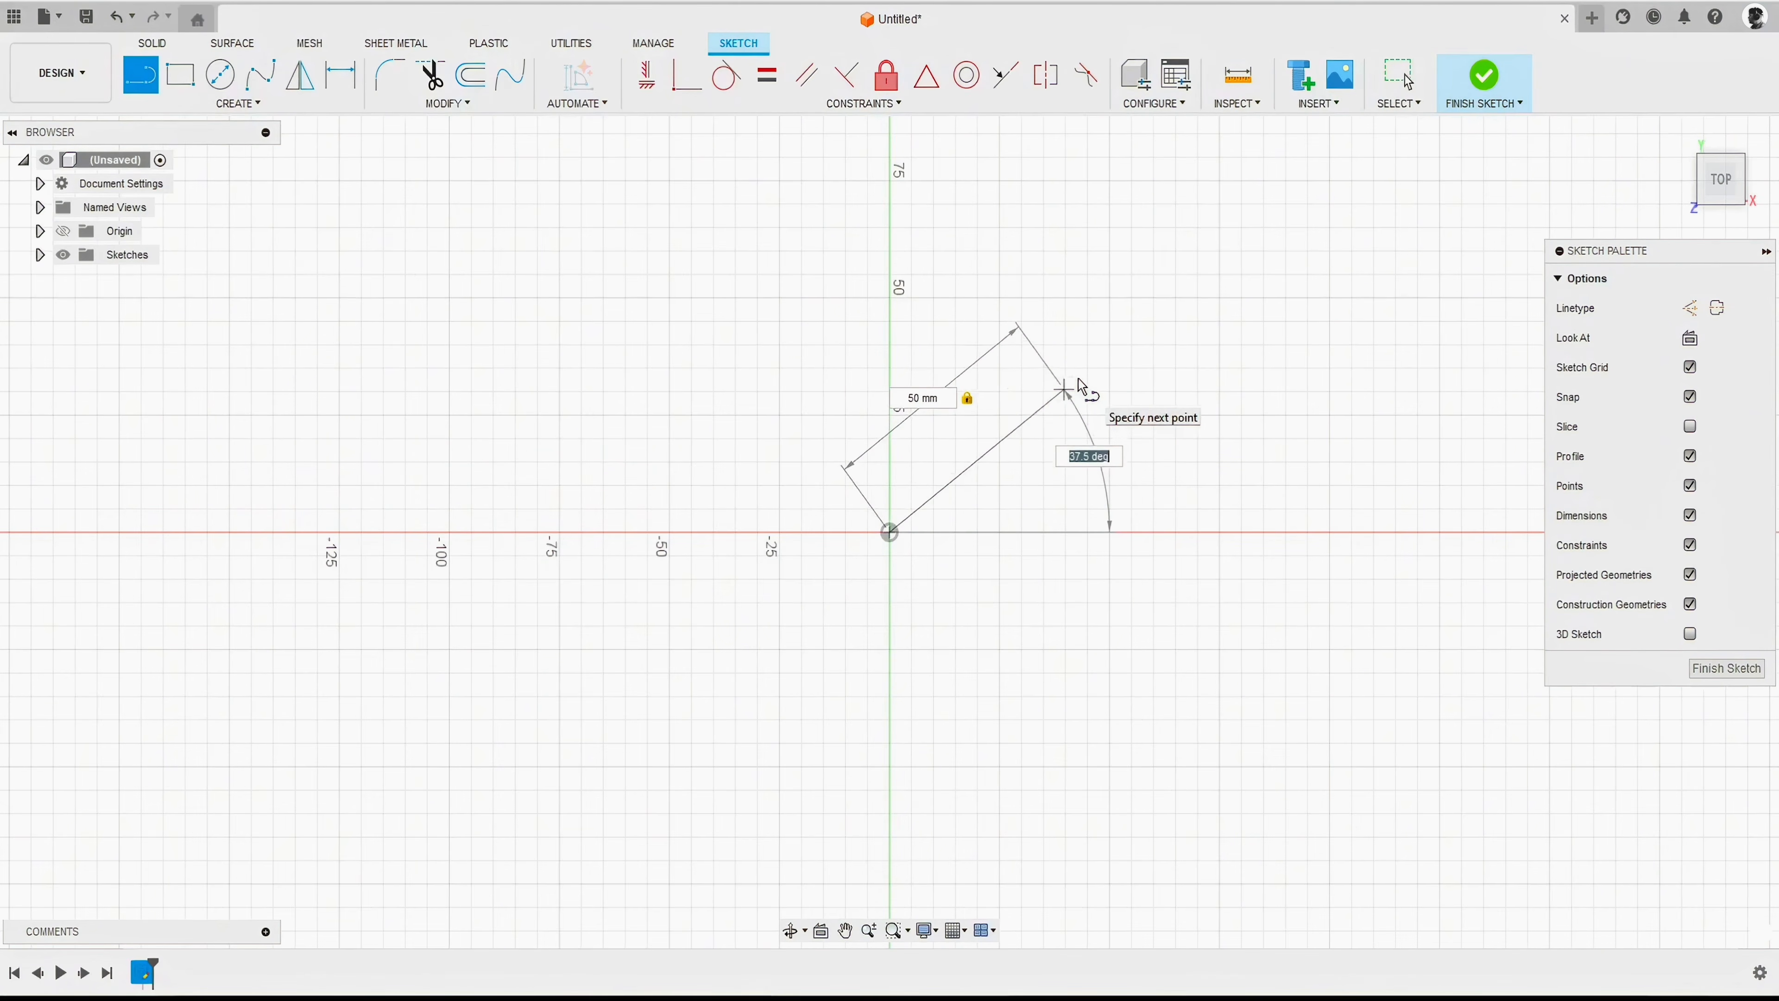
type("45")
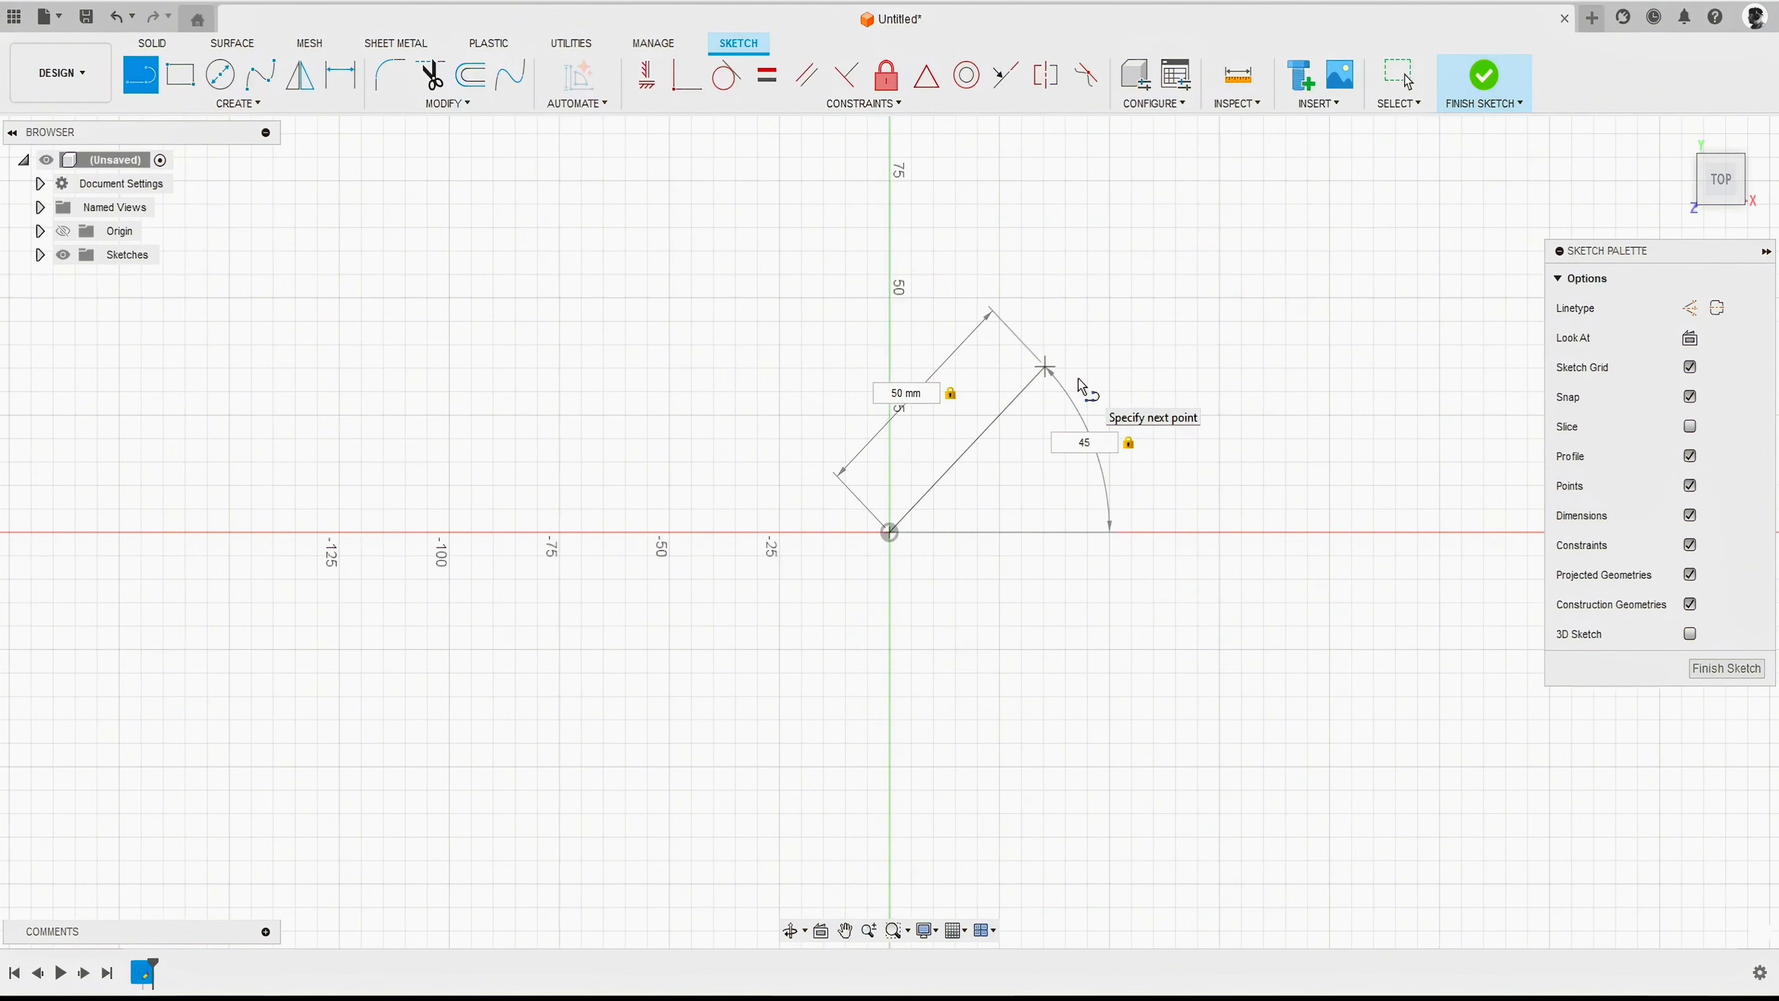
key("Return")
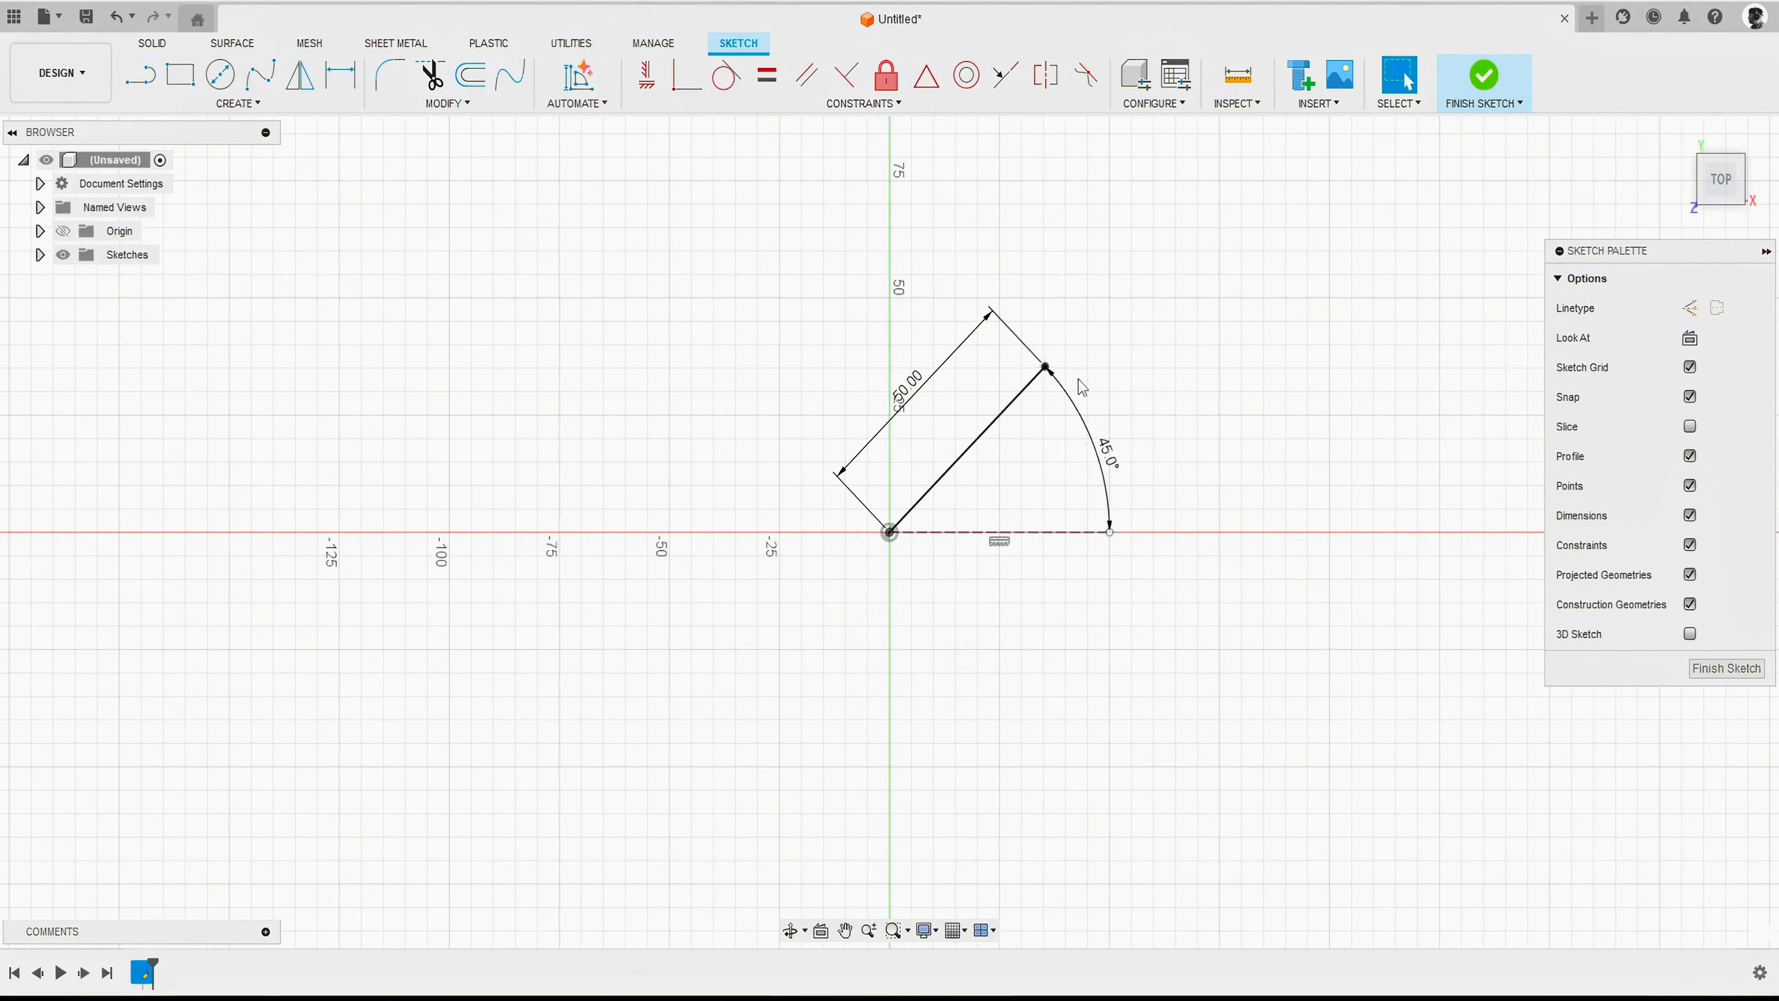
Step: Set the sloped line's length to 75 mm and its angle to 30 degrees
left_click(978, 439)
double_click(909, 390)
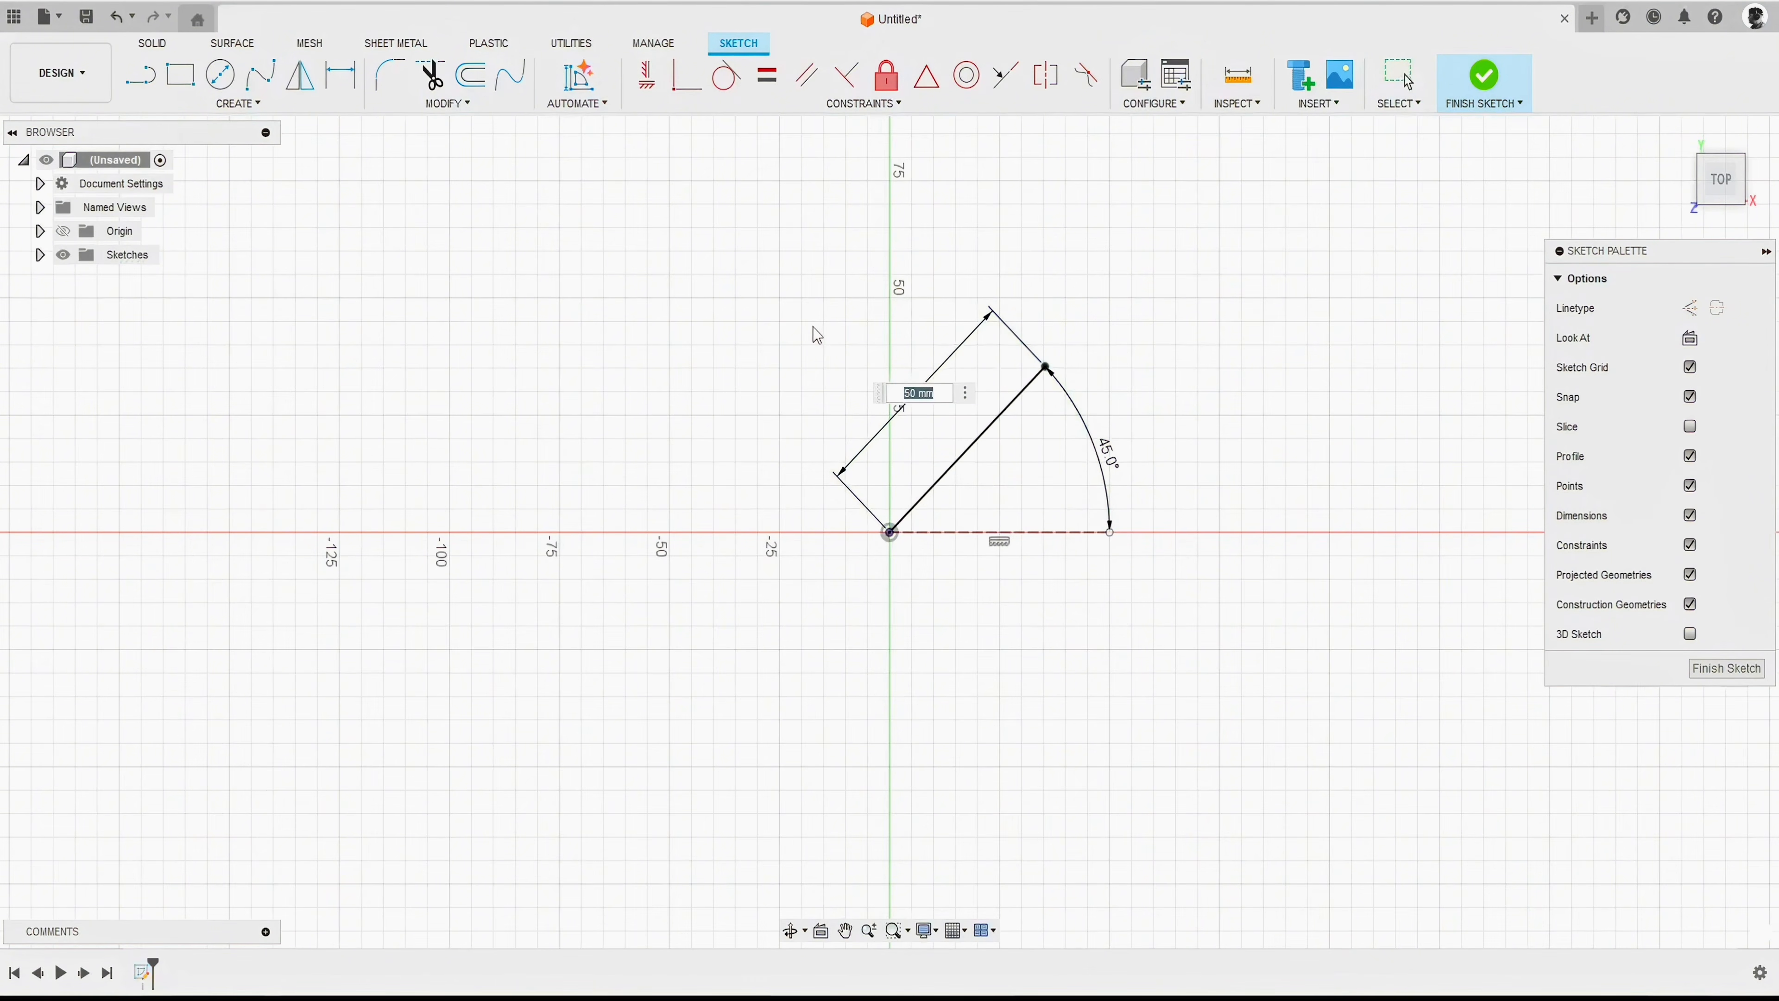
type("75")
key("Return")
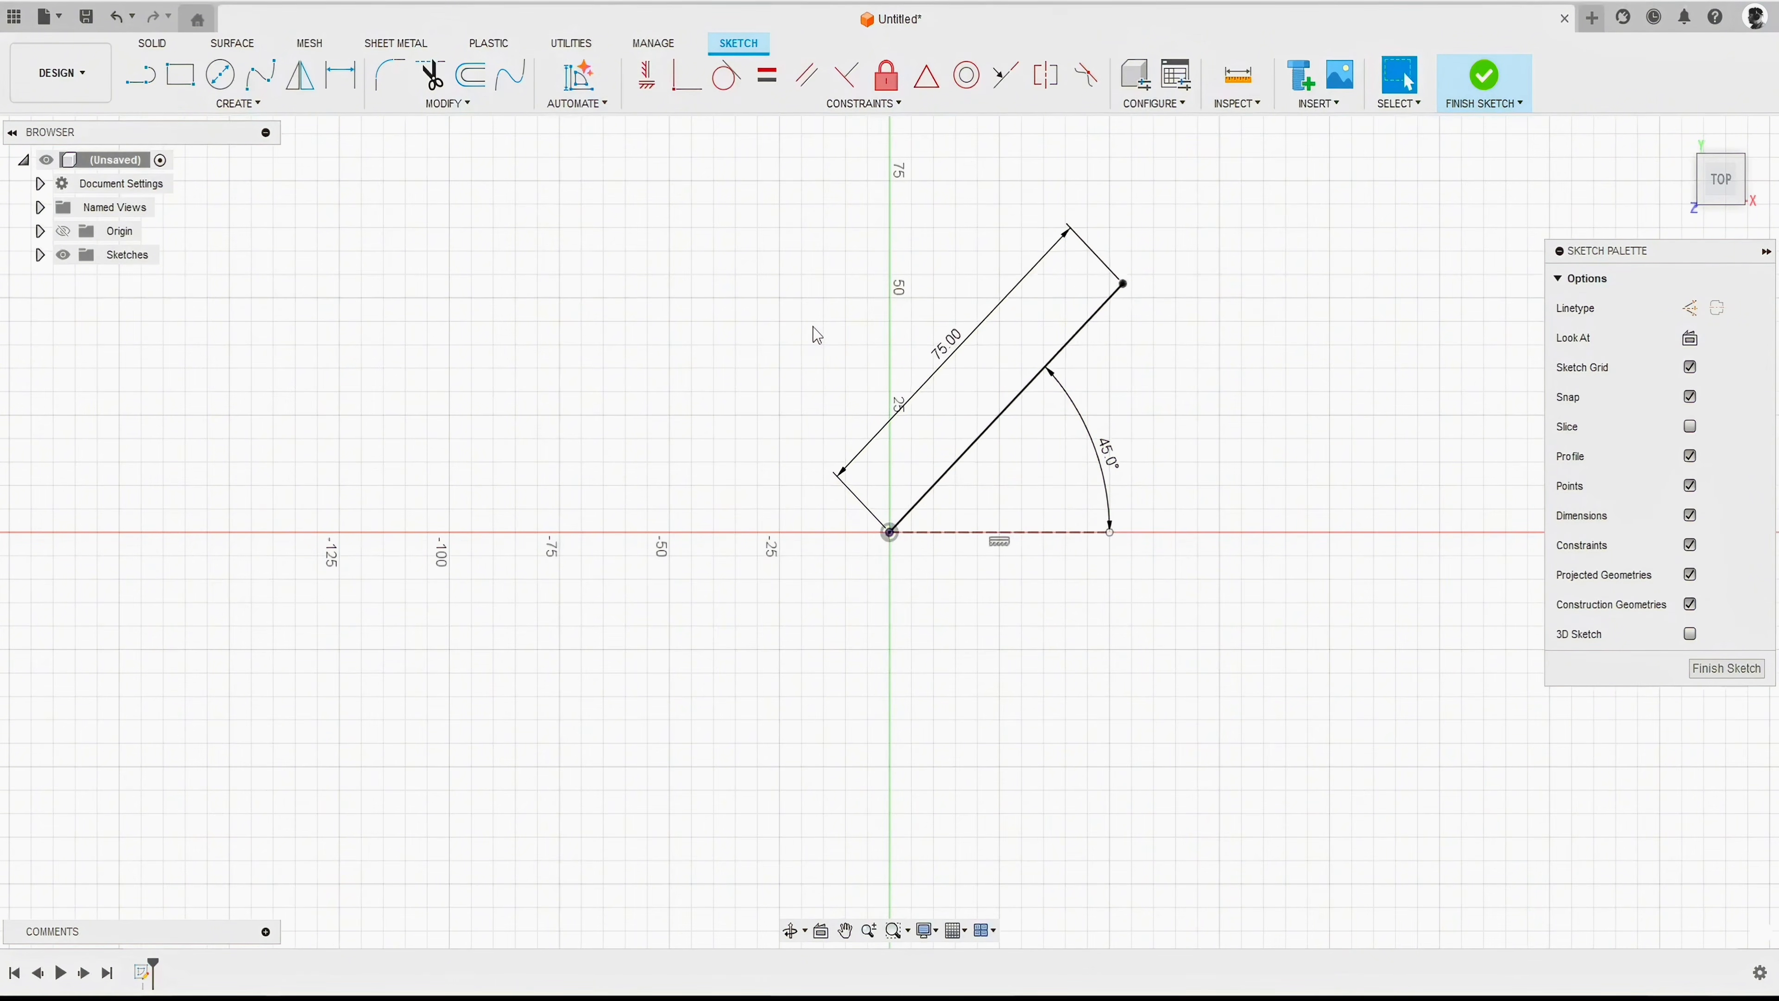
double_click(1107, 456)
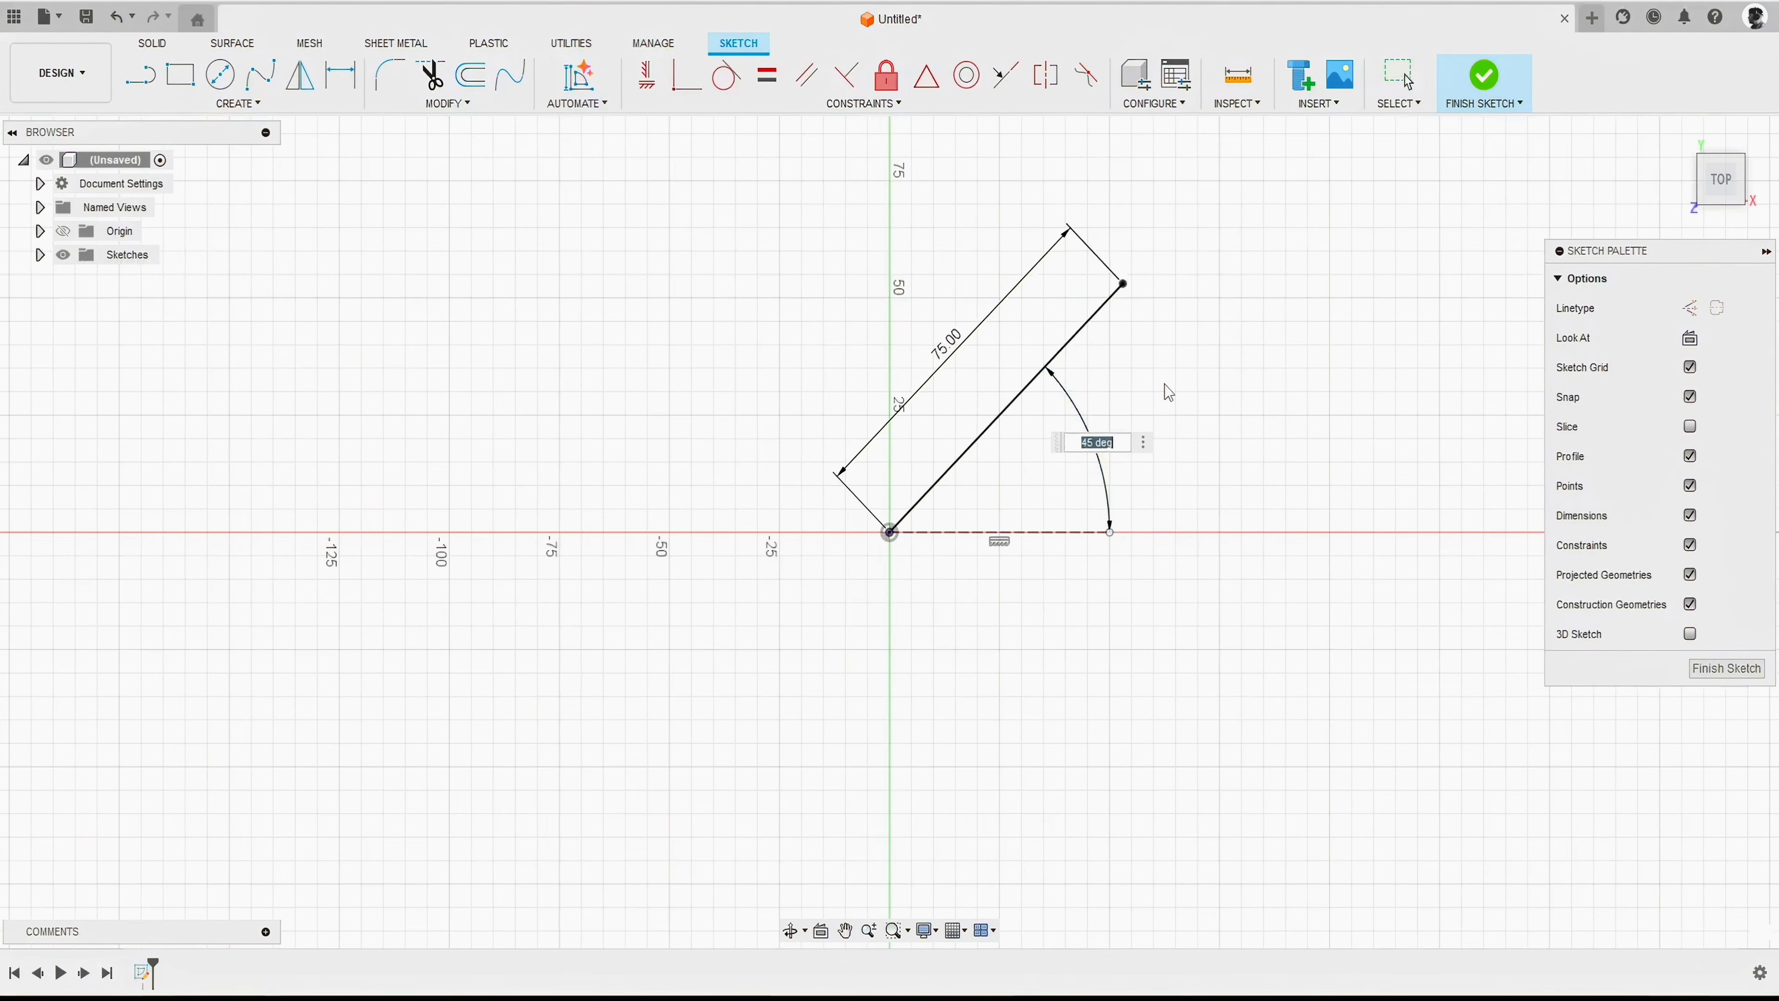
type("30")
key("Return")
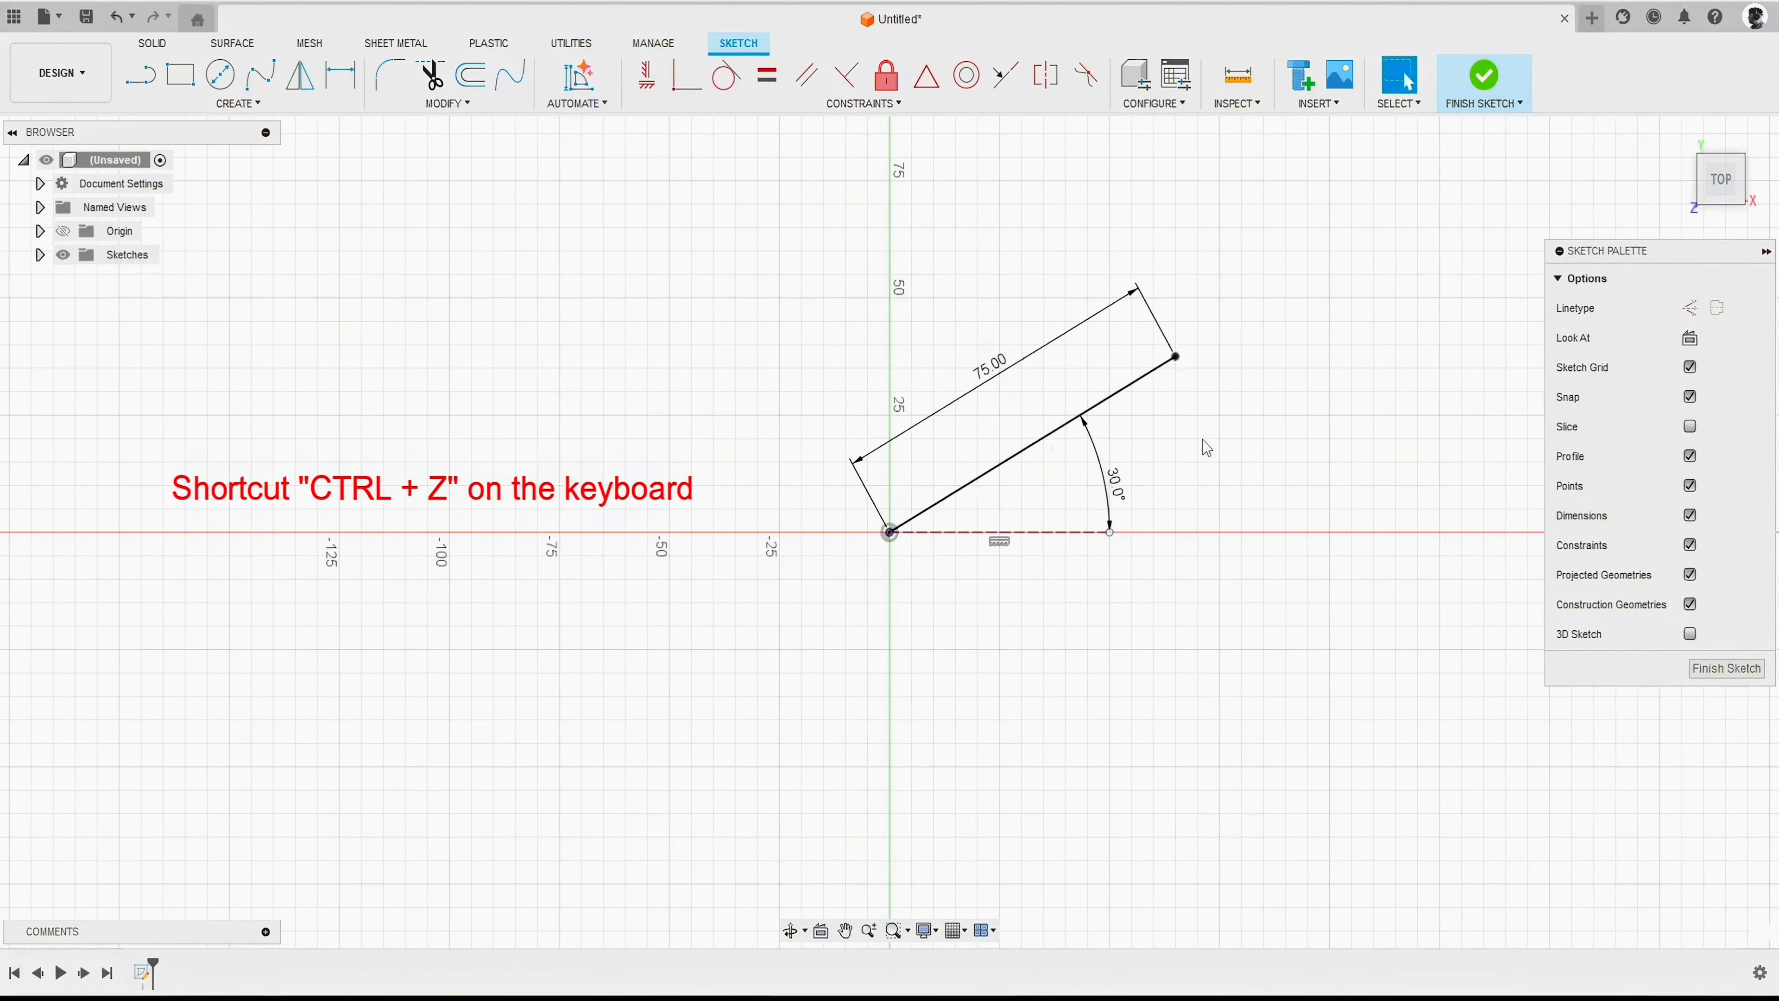
Step: Undo the last angle and length changes of the sloped line
key("ctrl+z")
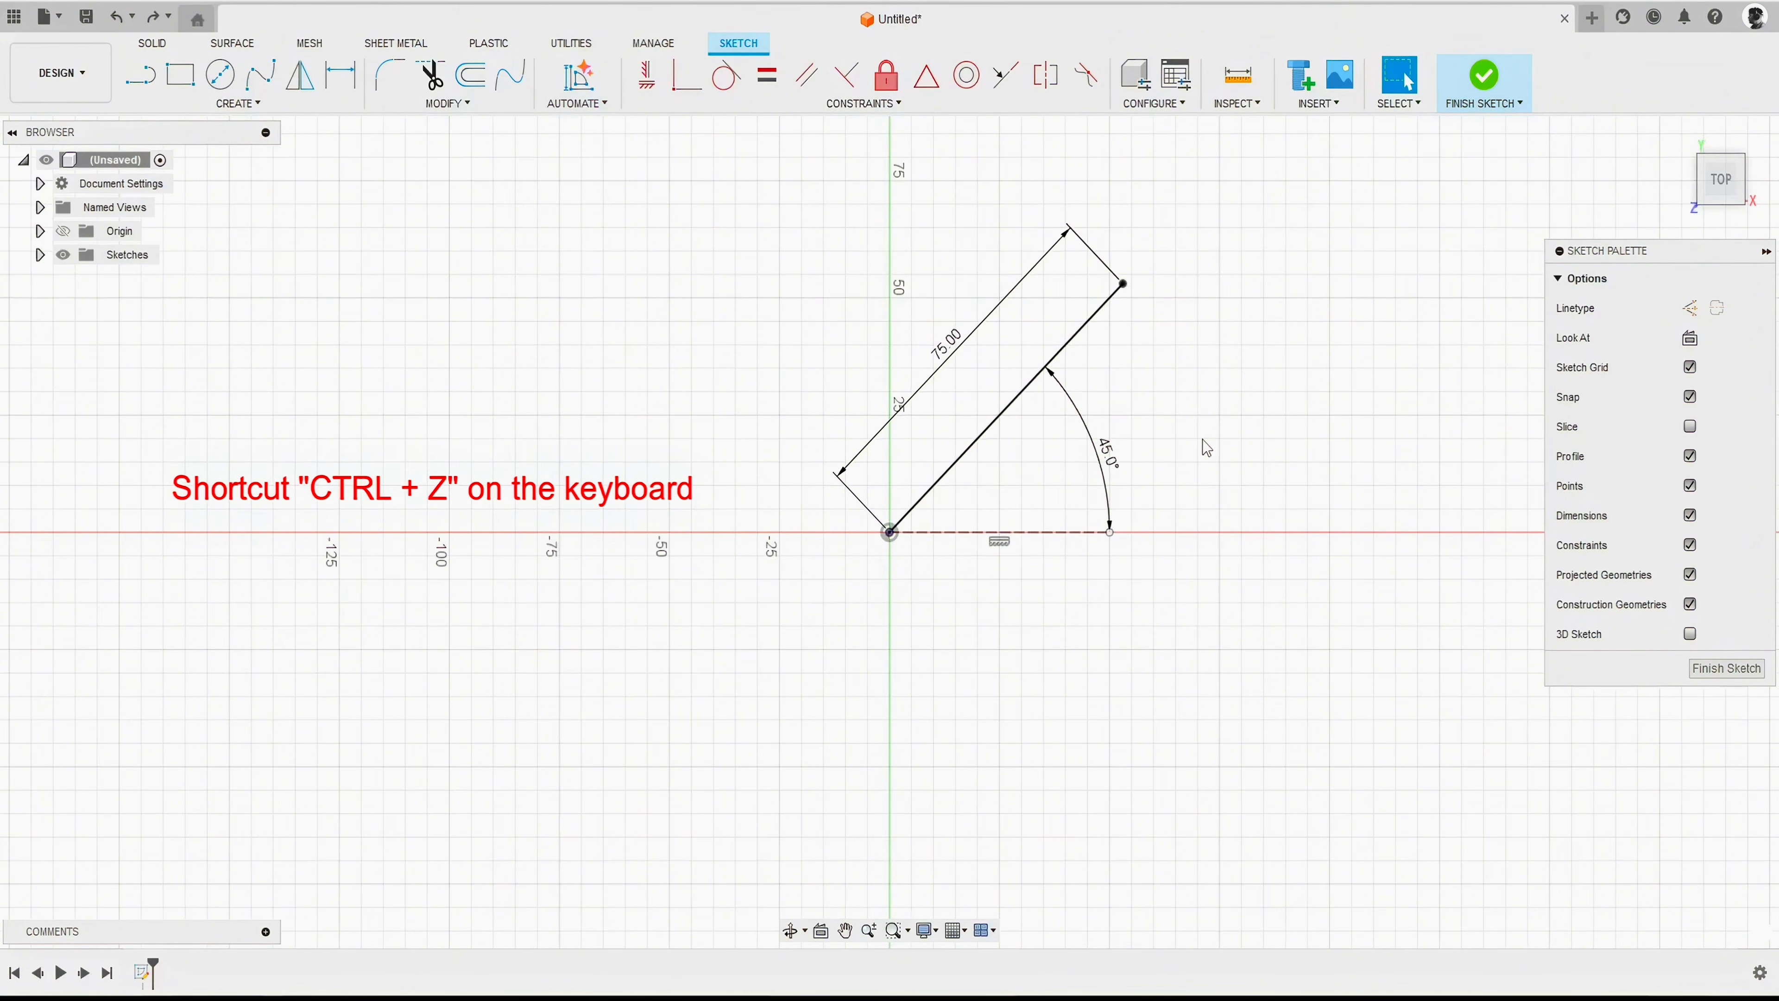
key("ctrl+z")
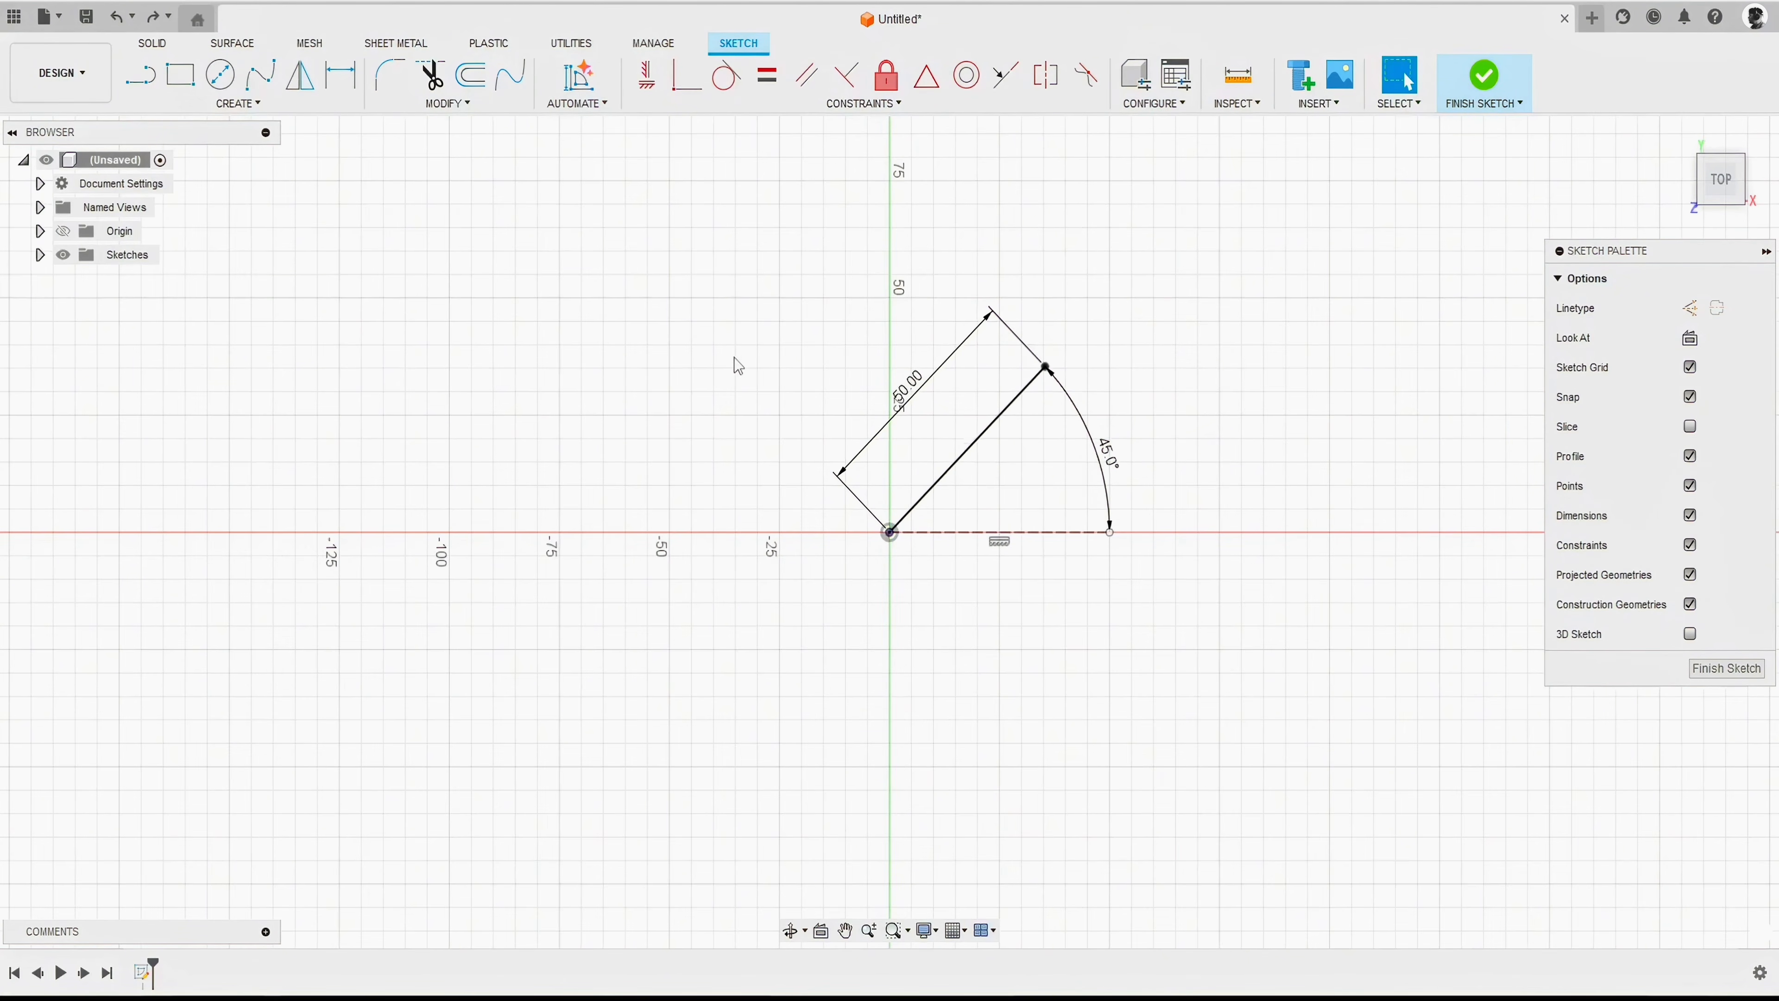
Step: Sketch lines from the sloped line's upper end: horizontally right, vertically down, horizontally back to below the origin, and up to the origin, closing the profile
key("l")
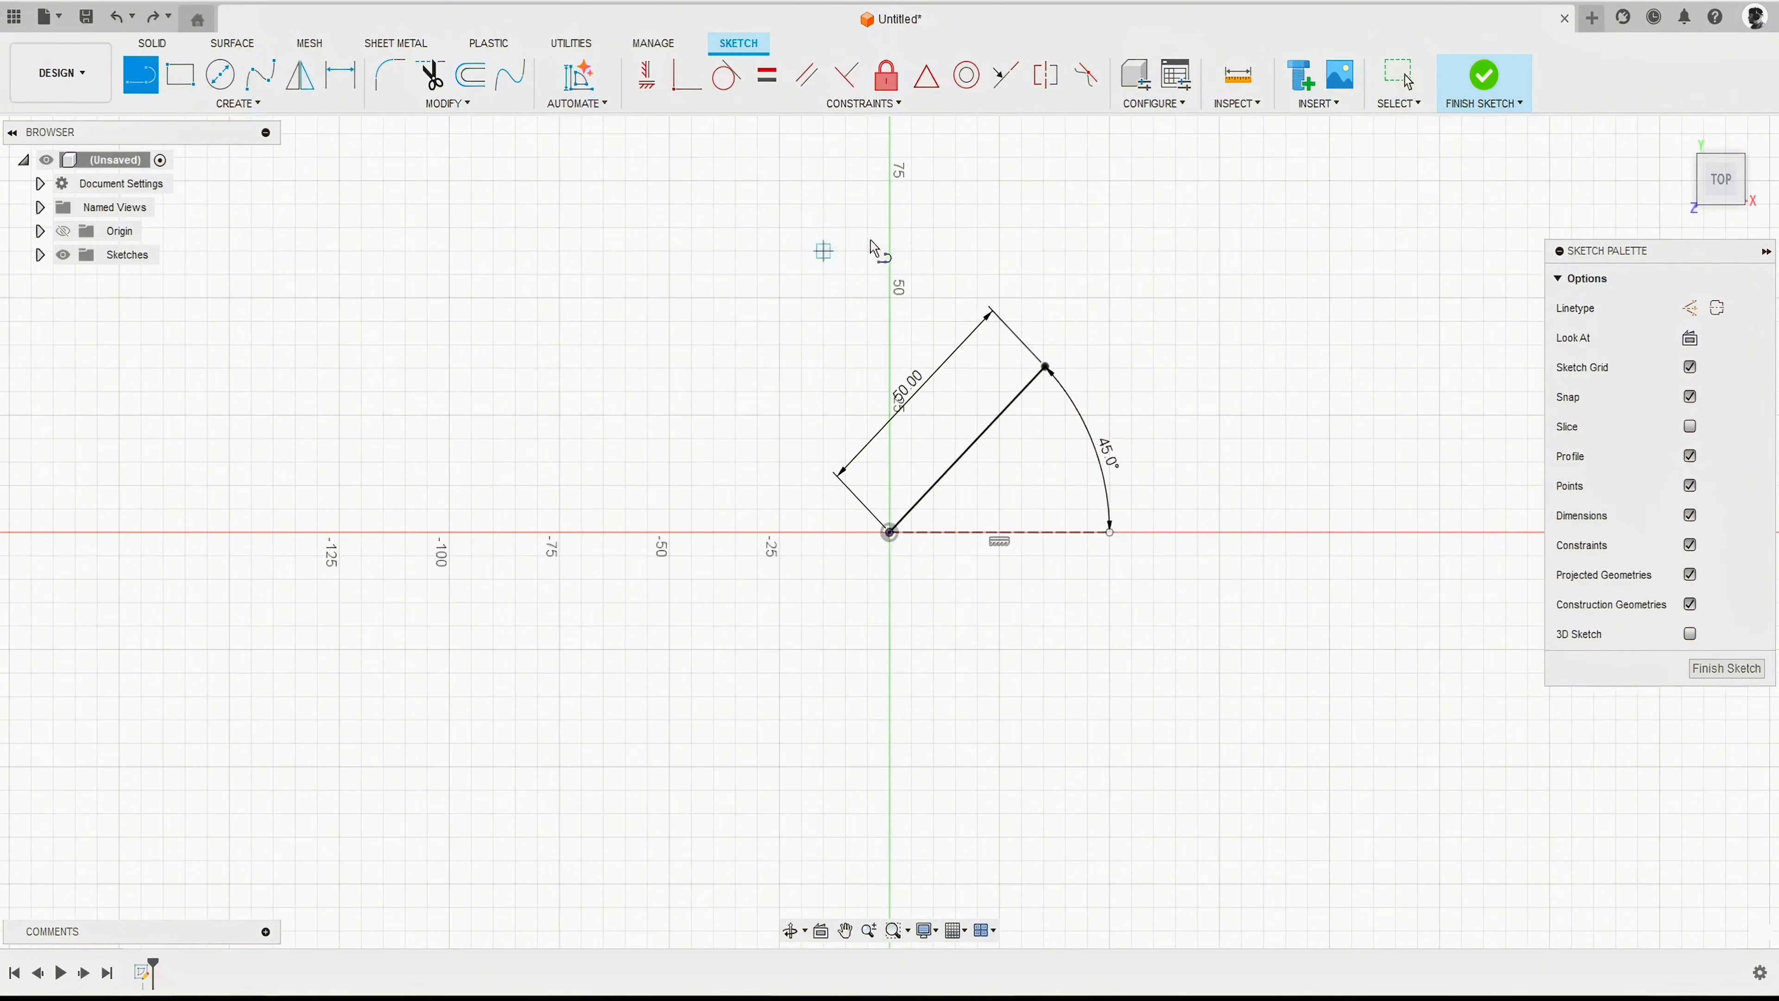
left_click(1046, 366)
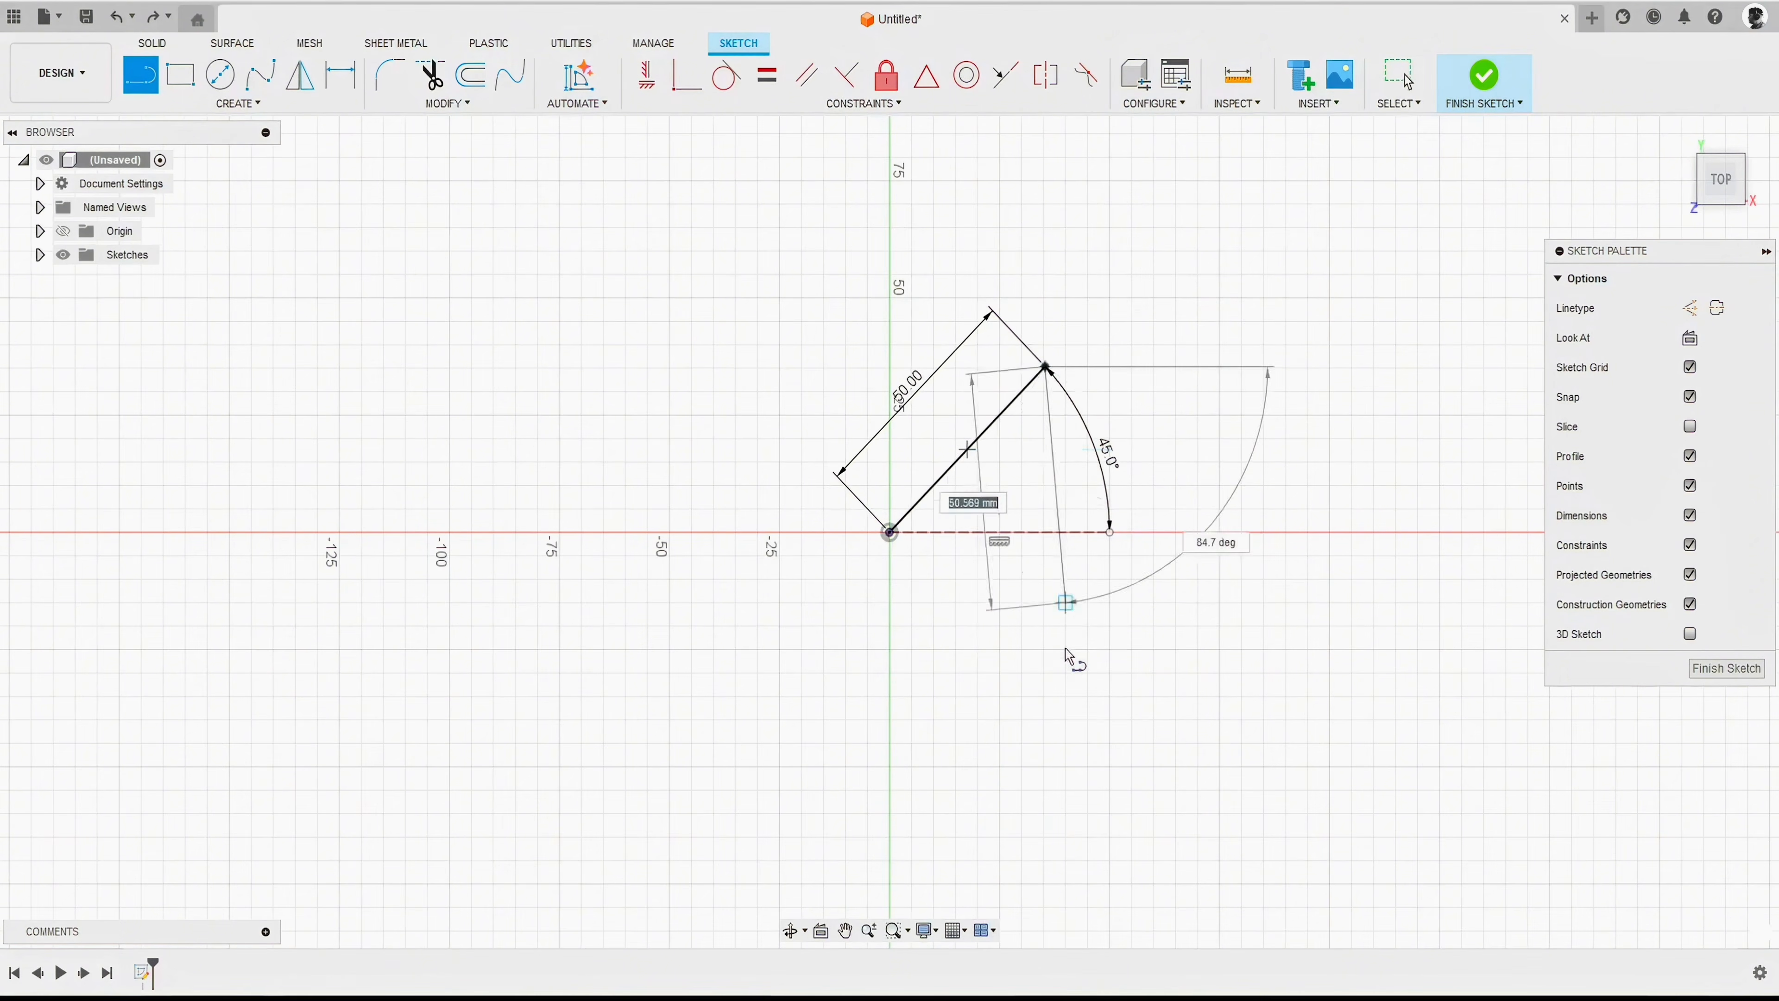
left_click(966, 932)
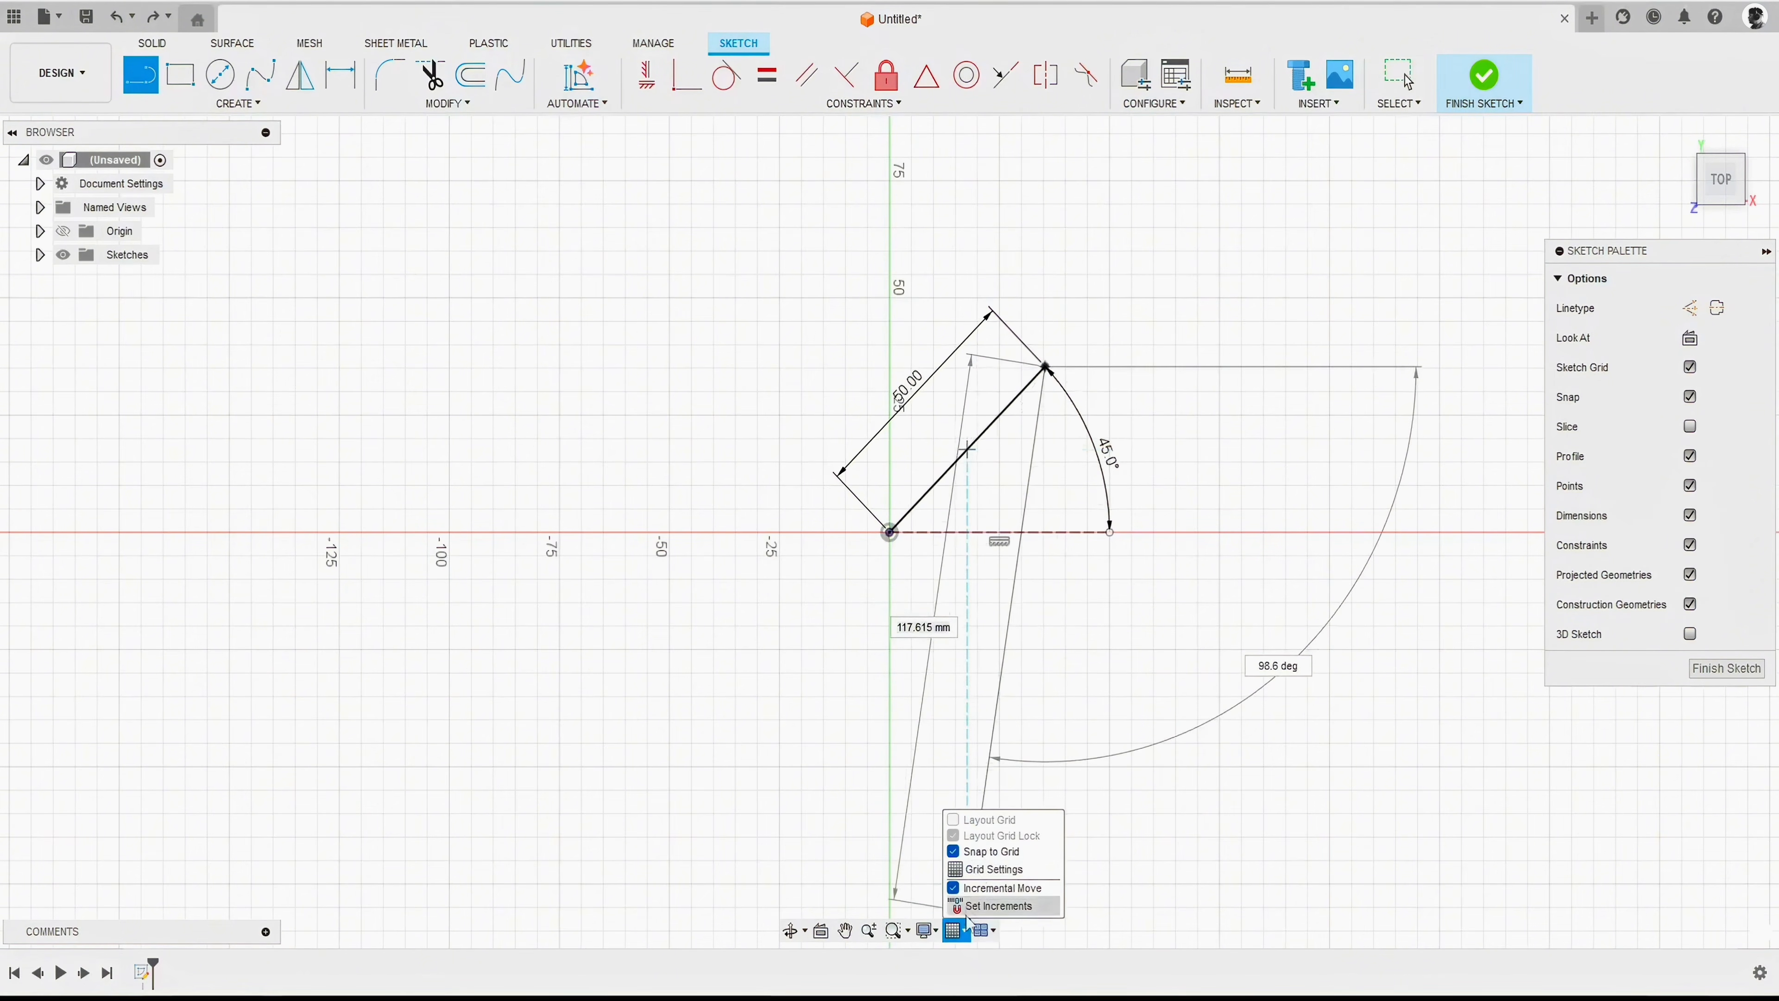
left_click(966, 932)
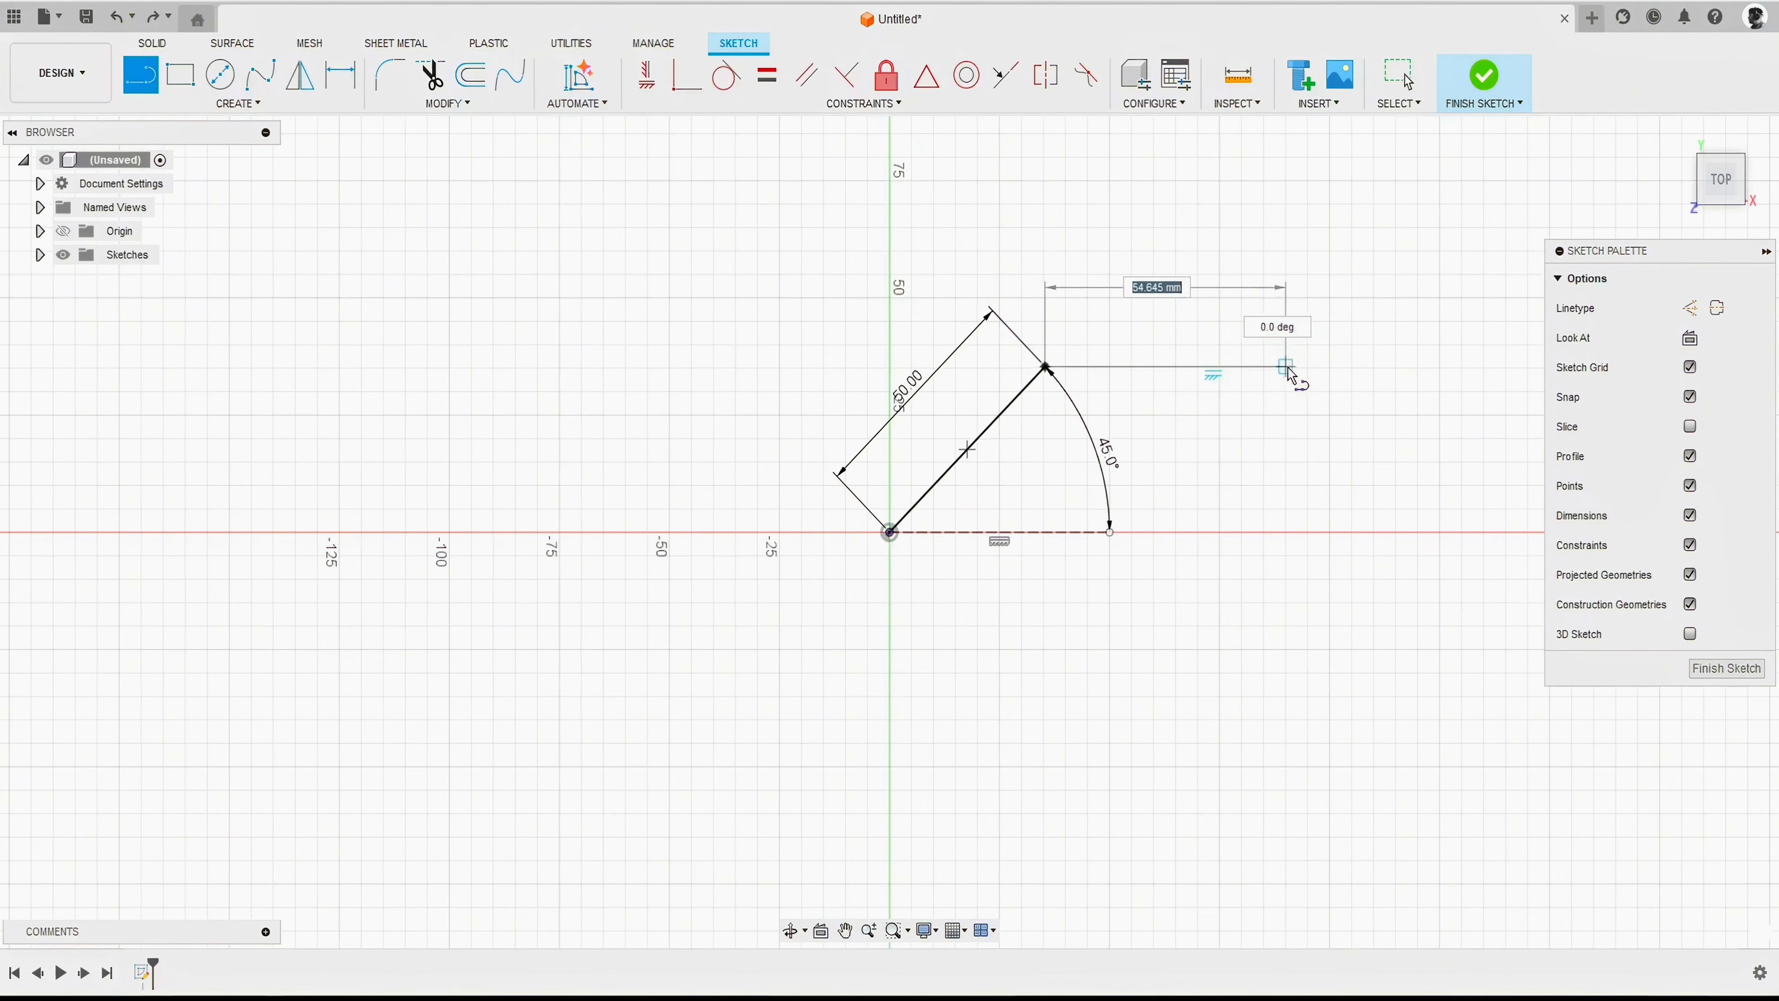
left_click(1330, 367)
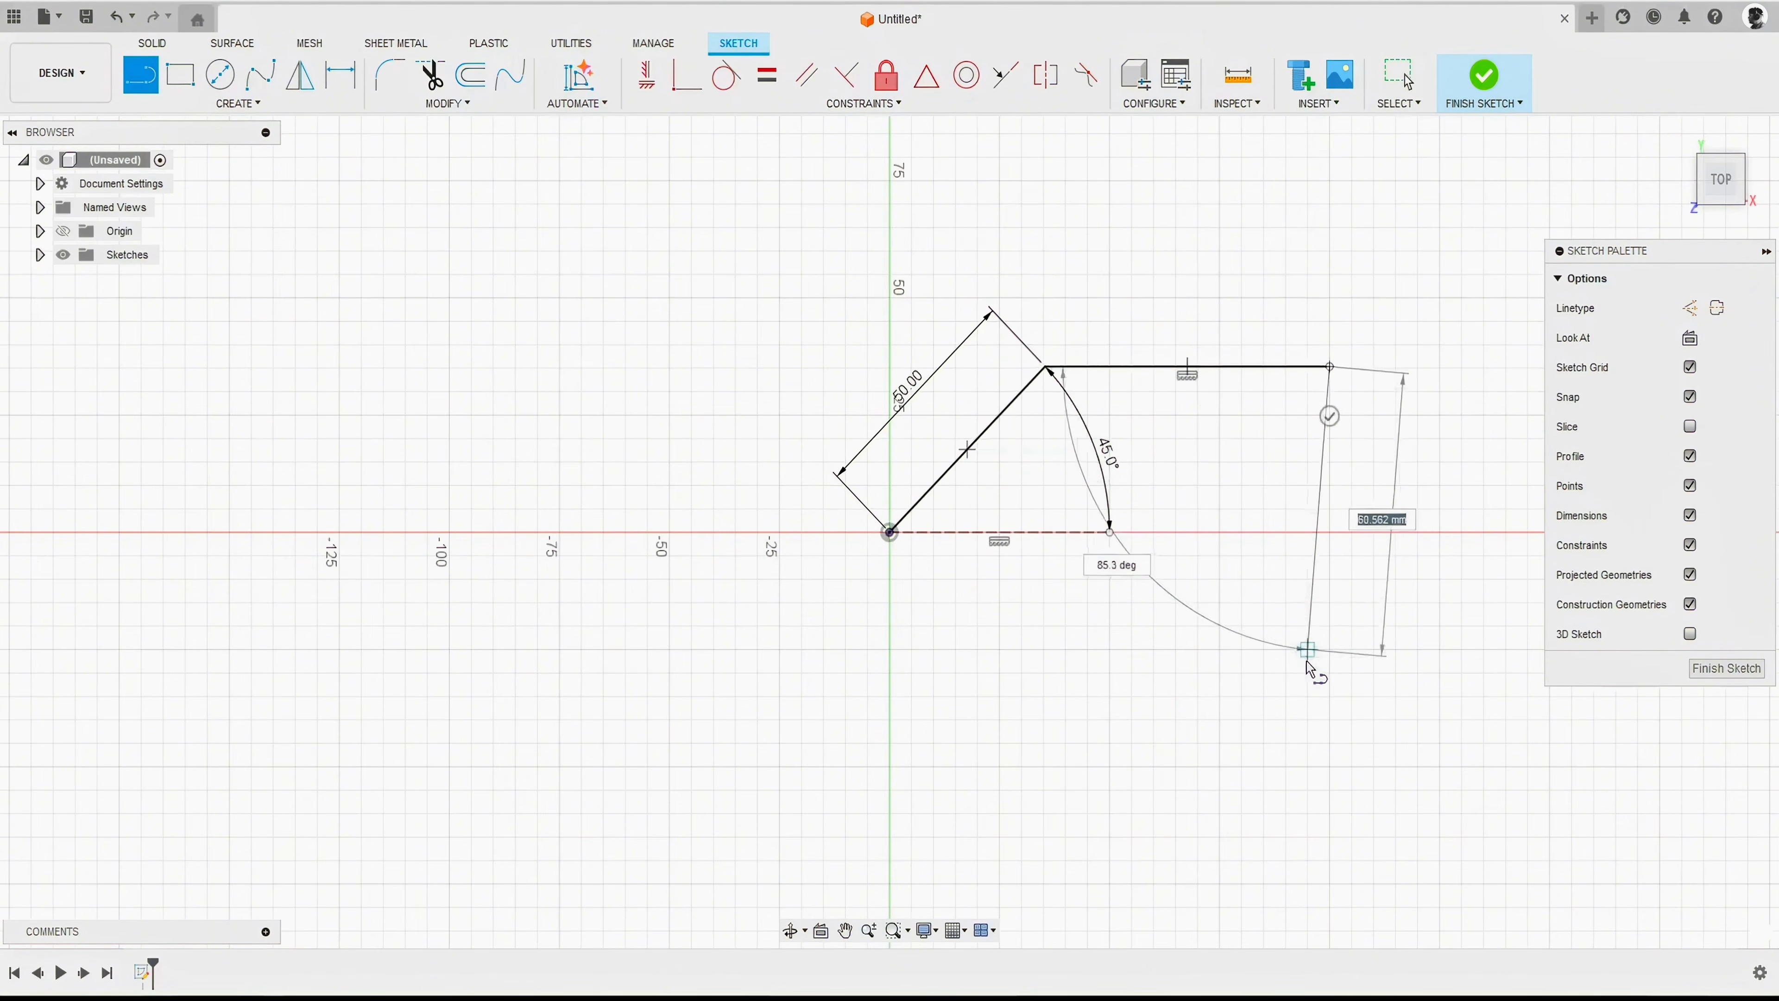
left_click(1329, 696)
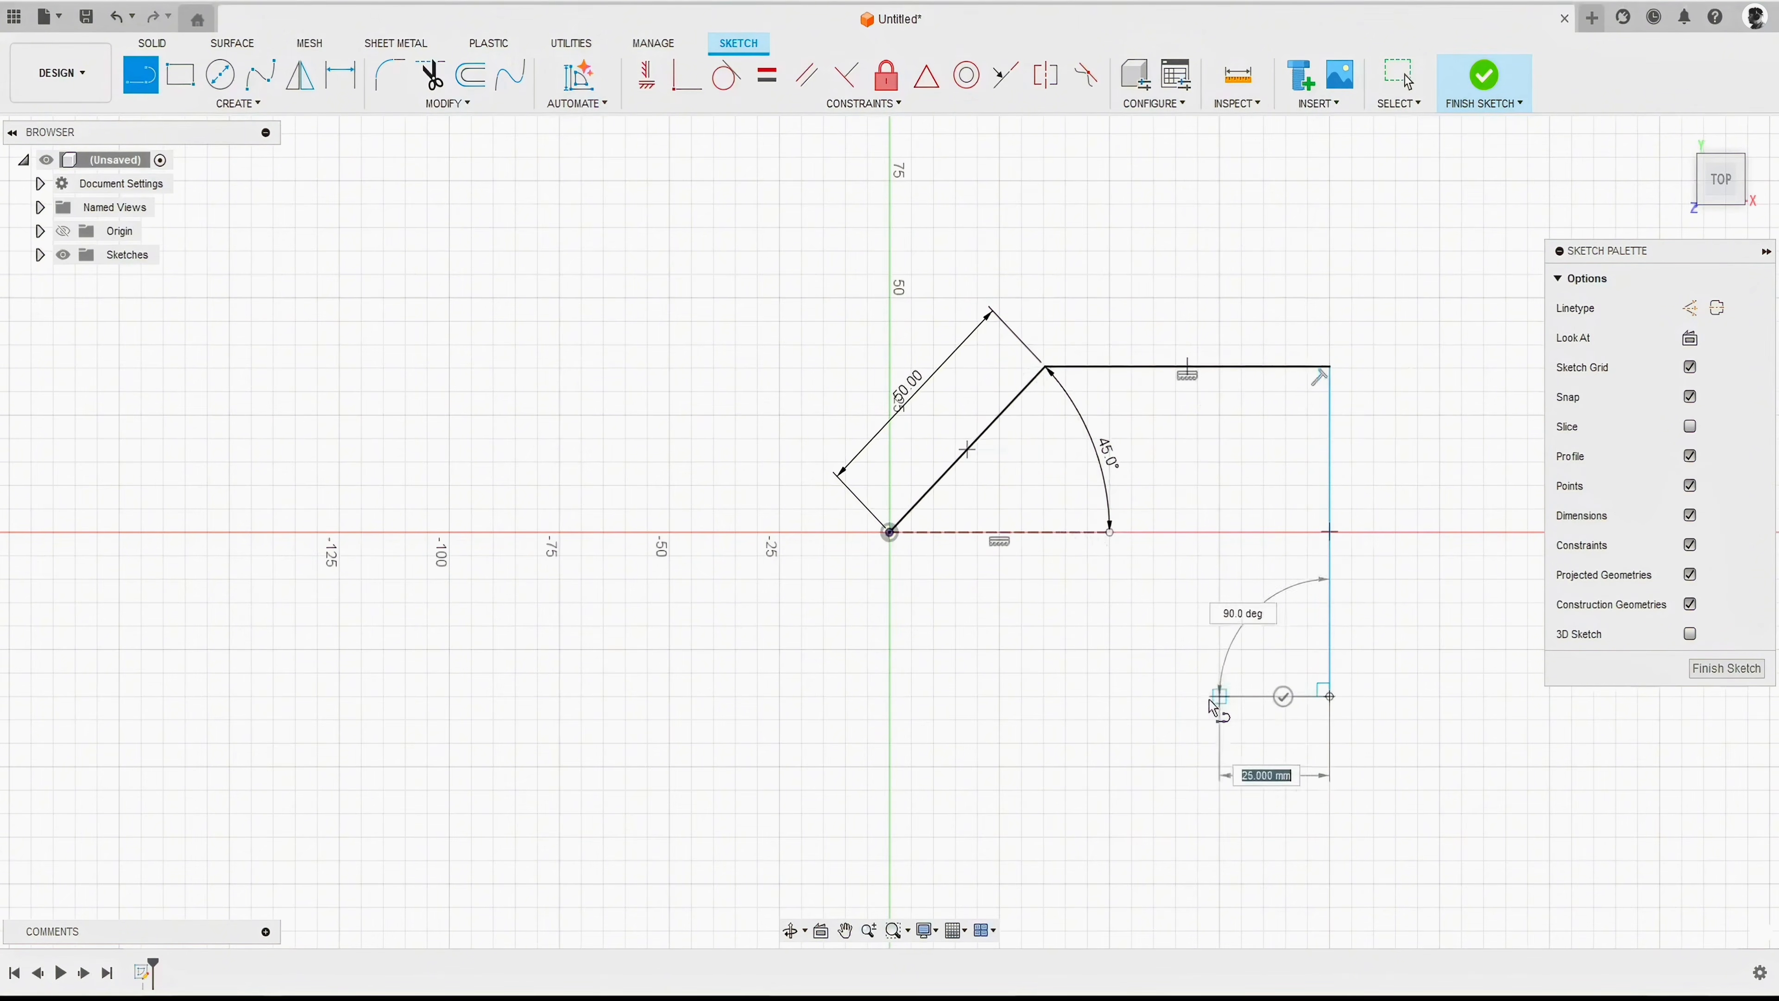
left_click(889, 696)
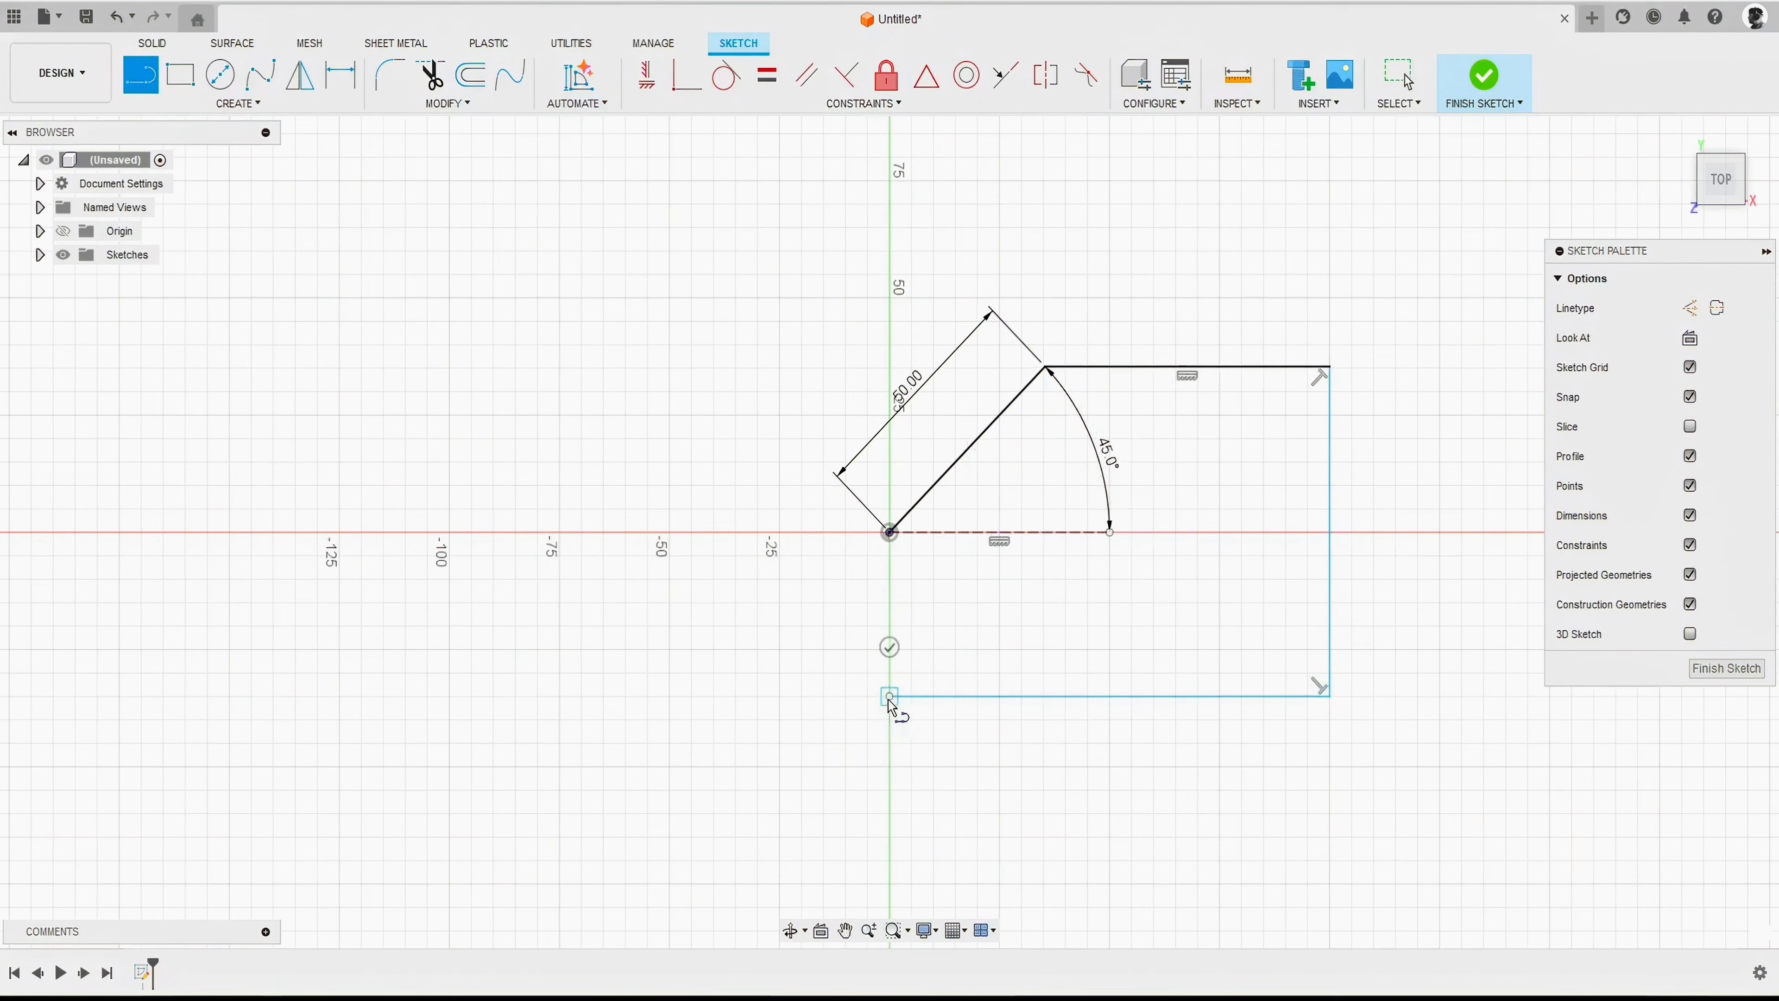
left_click(890, 534)
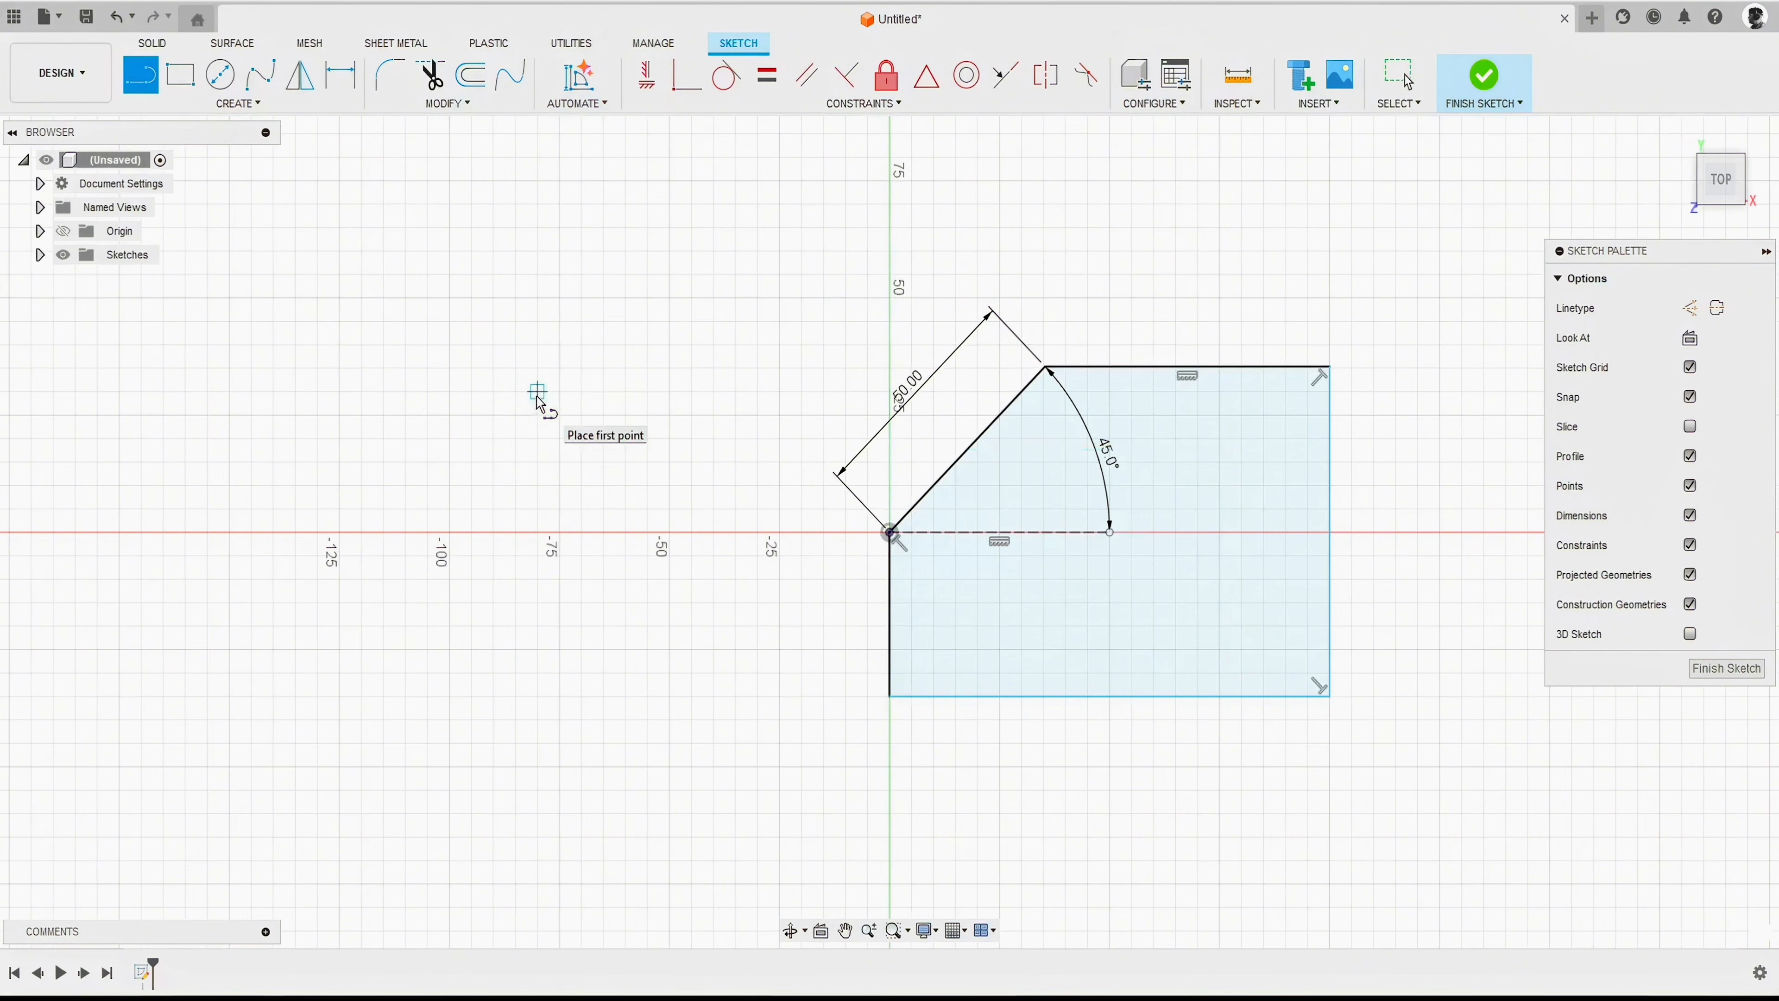
right_click(542, 354)
left_click(615, 365)
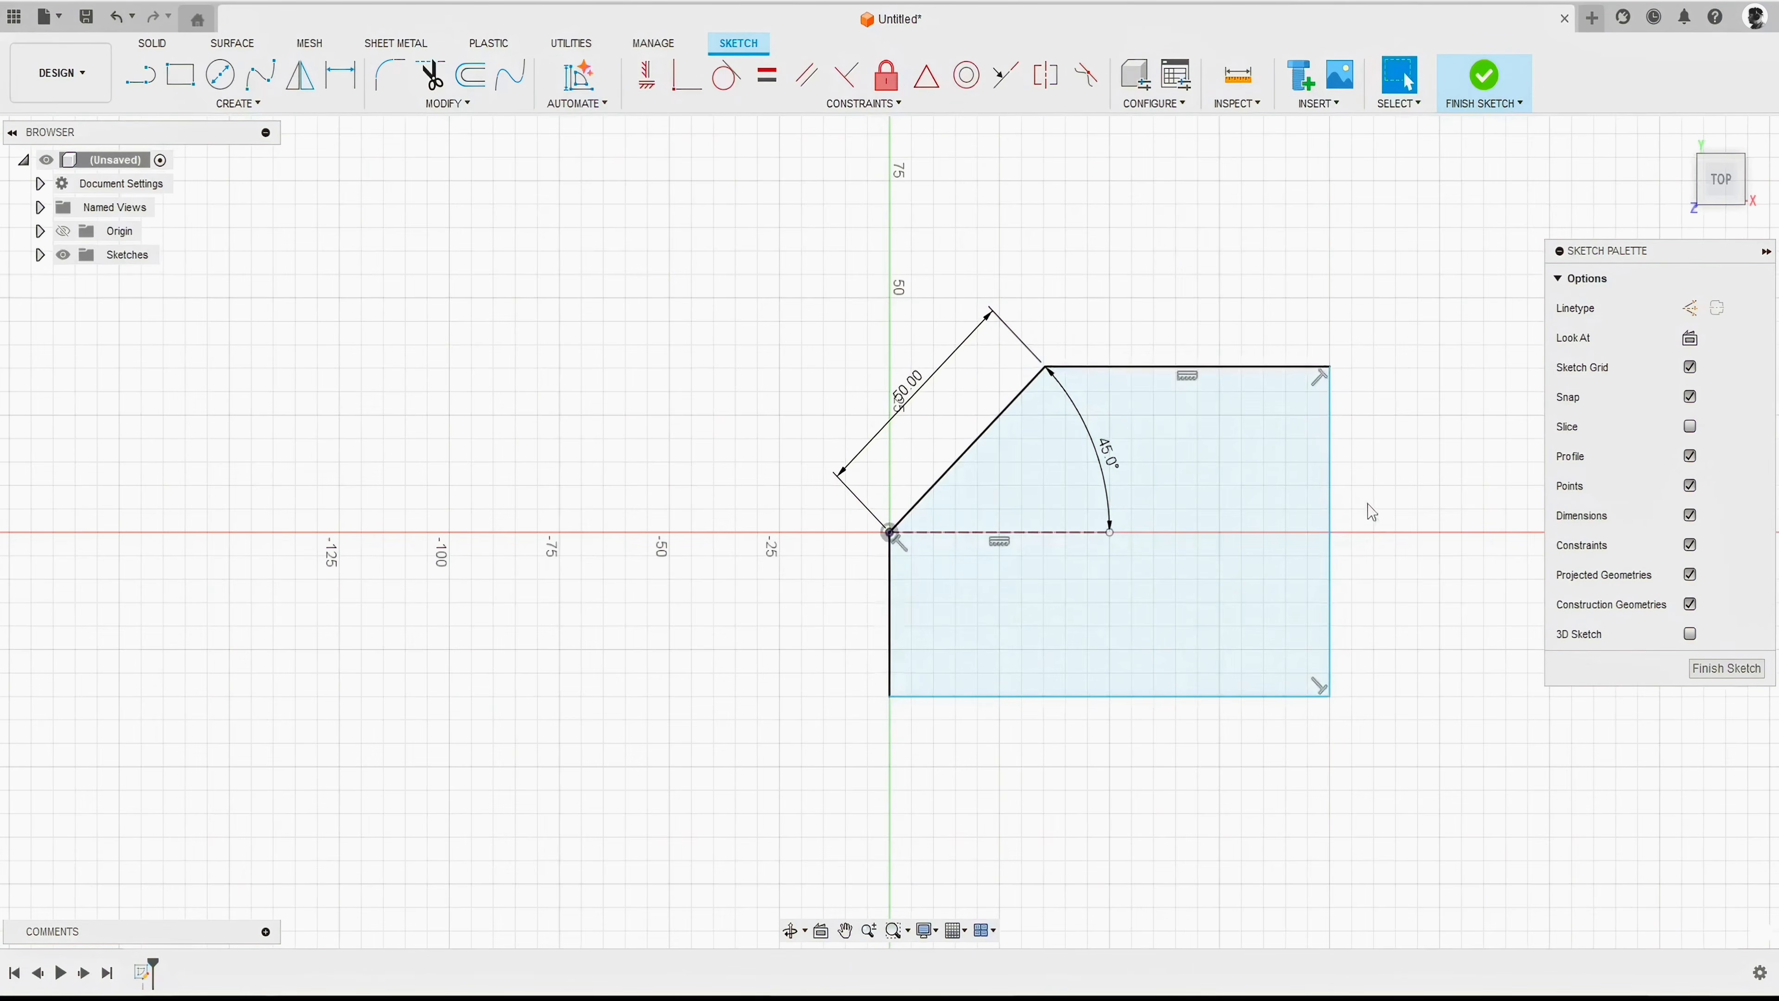
Step: Move the profile's right edge inward to a width of about 95 mm and its bottom edge up to a height of about 59 mm
mouse_move(1331, 493)
left_mouse_down()
mouse_move(1414, 493)
mouse_move(1235, 496)
mouse_move(1422, 487)
mouse_move(1234, 499)
mouse_move(1397, 504)
mouse_move(1307, 499)
left_mouse_up()
left_click_drag(1194, 693, 1181, 645)
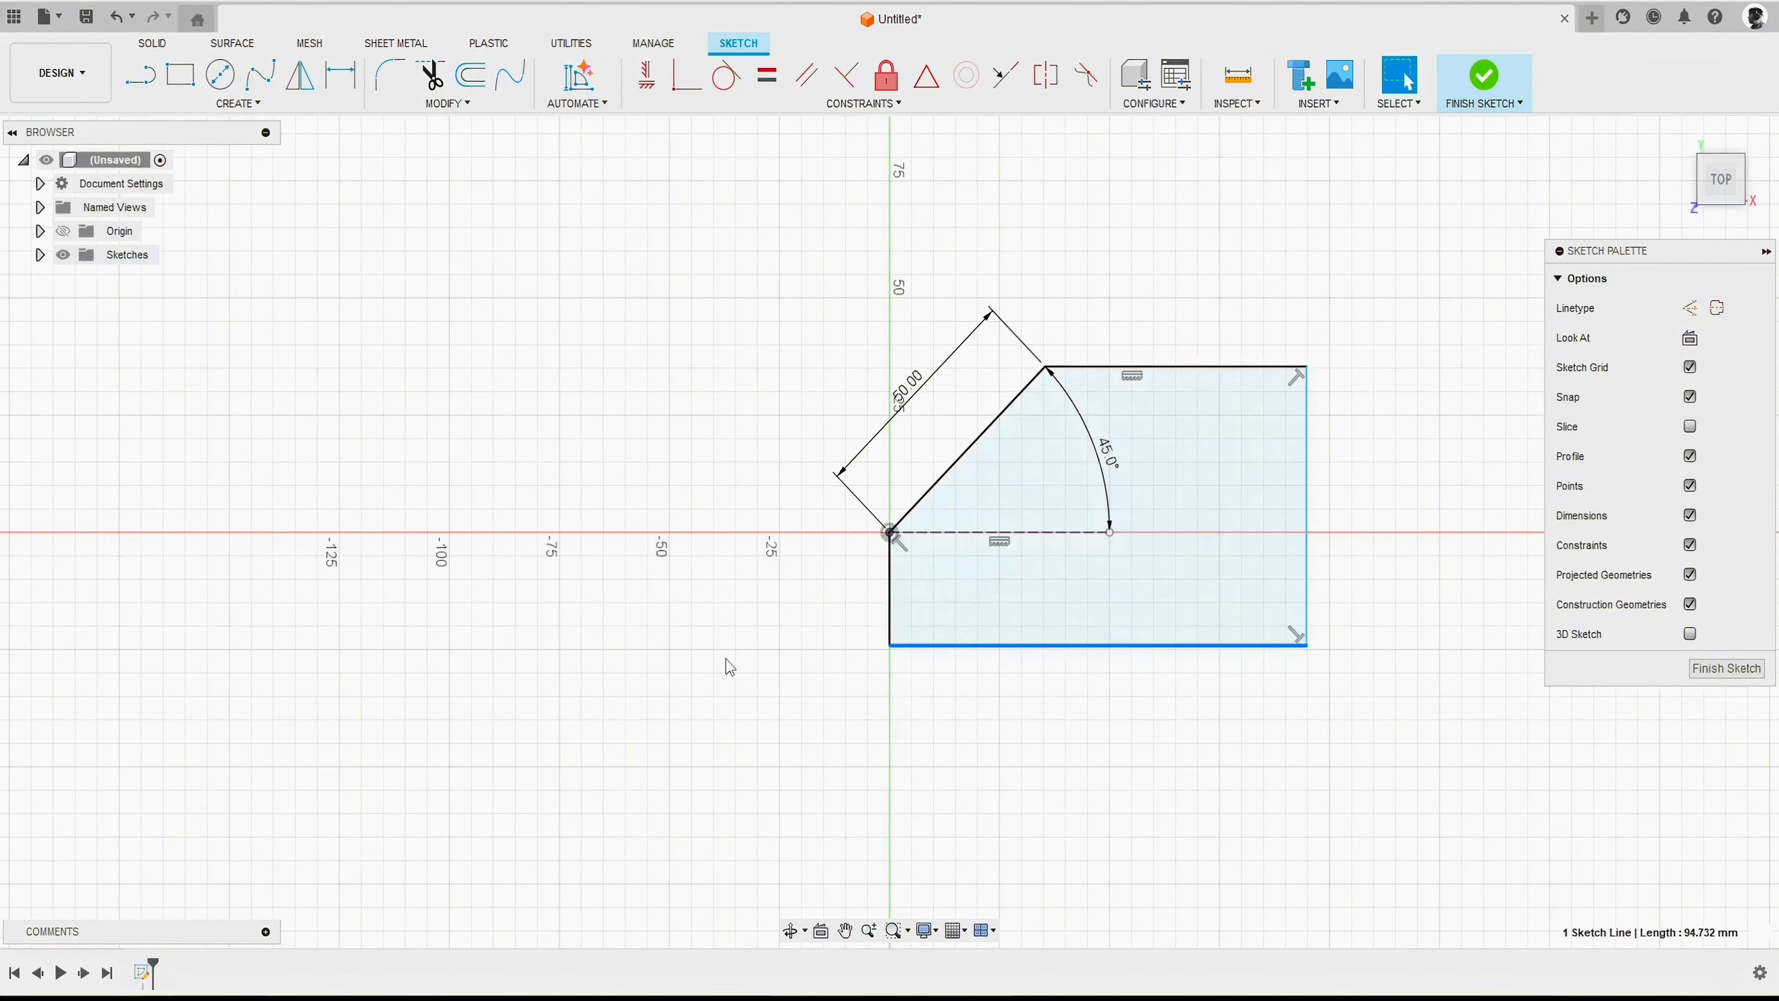
left_click(726, 659)
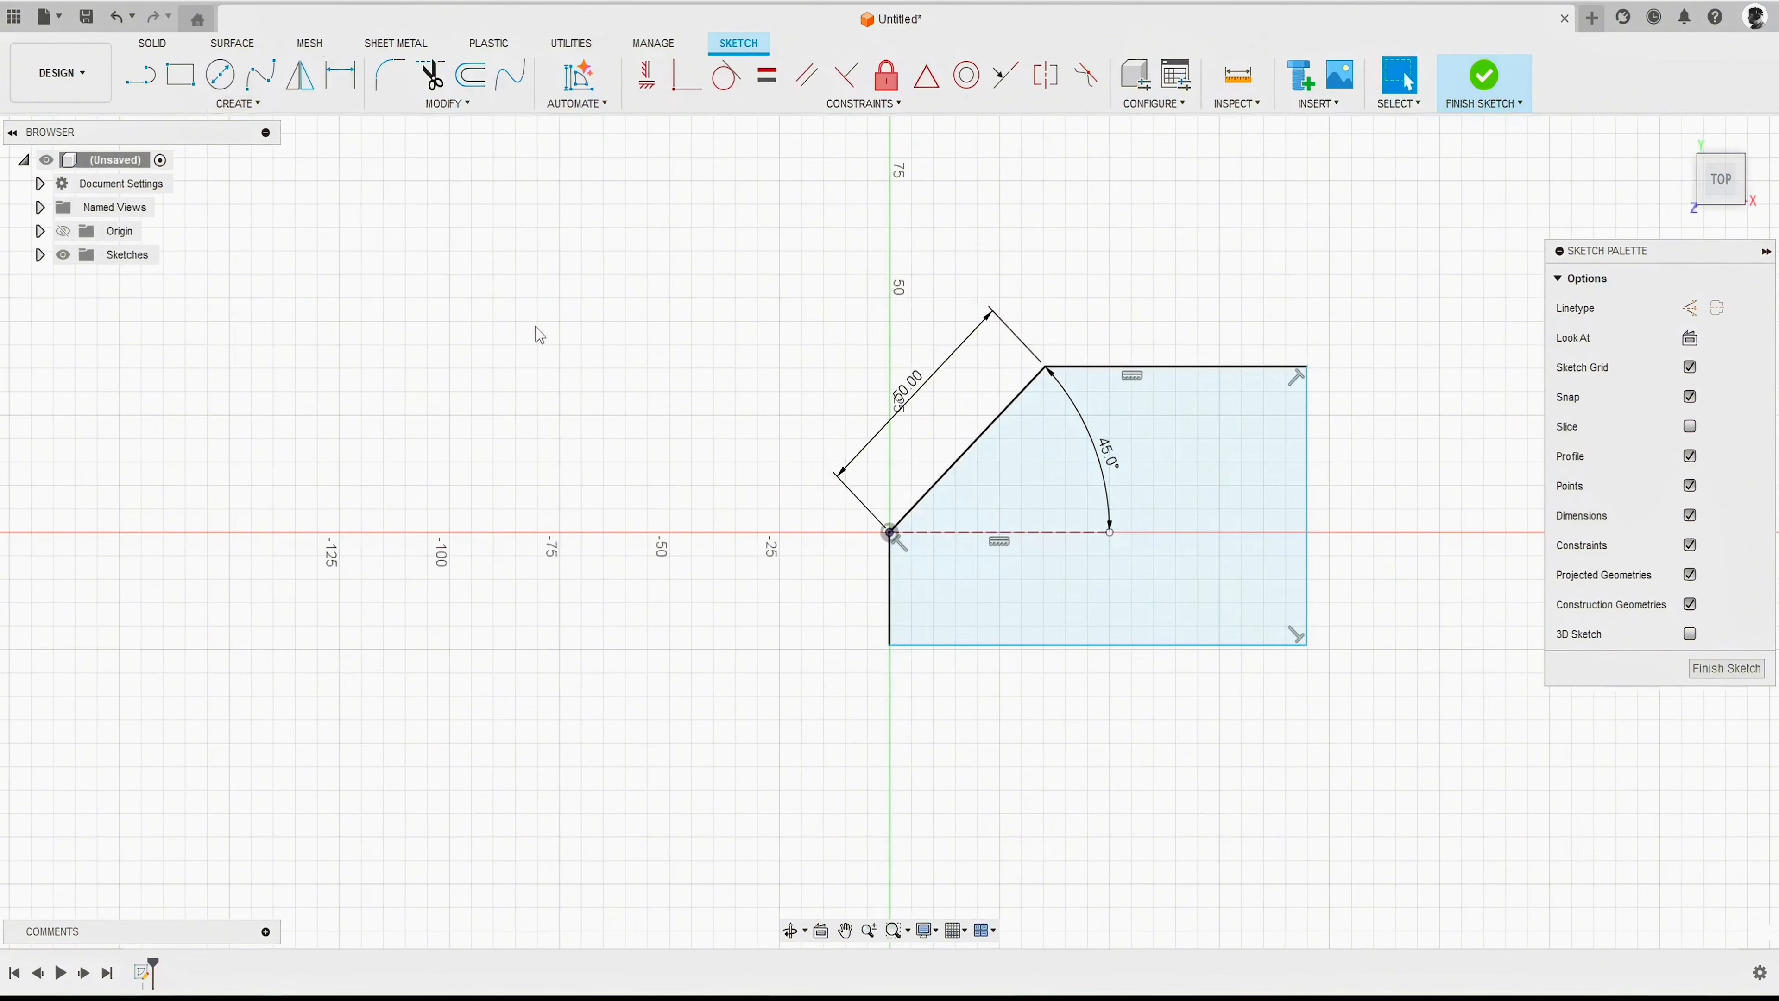
Step: Dimension the profile's right vertical edge to 50 mm
key("d")
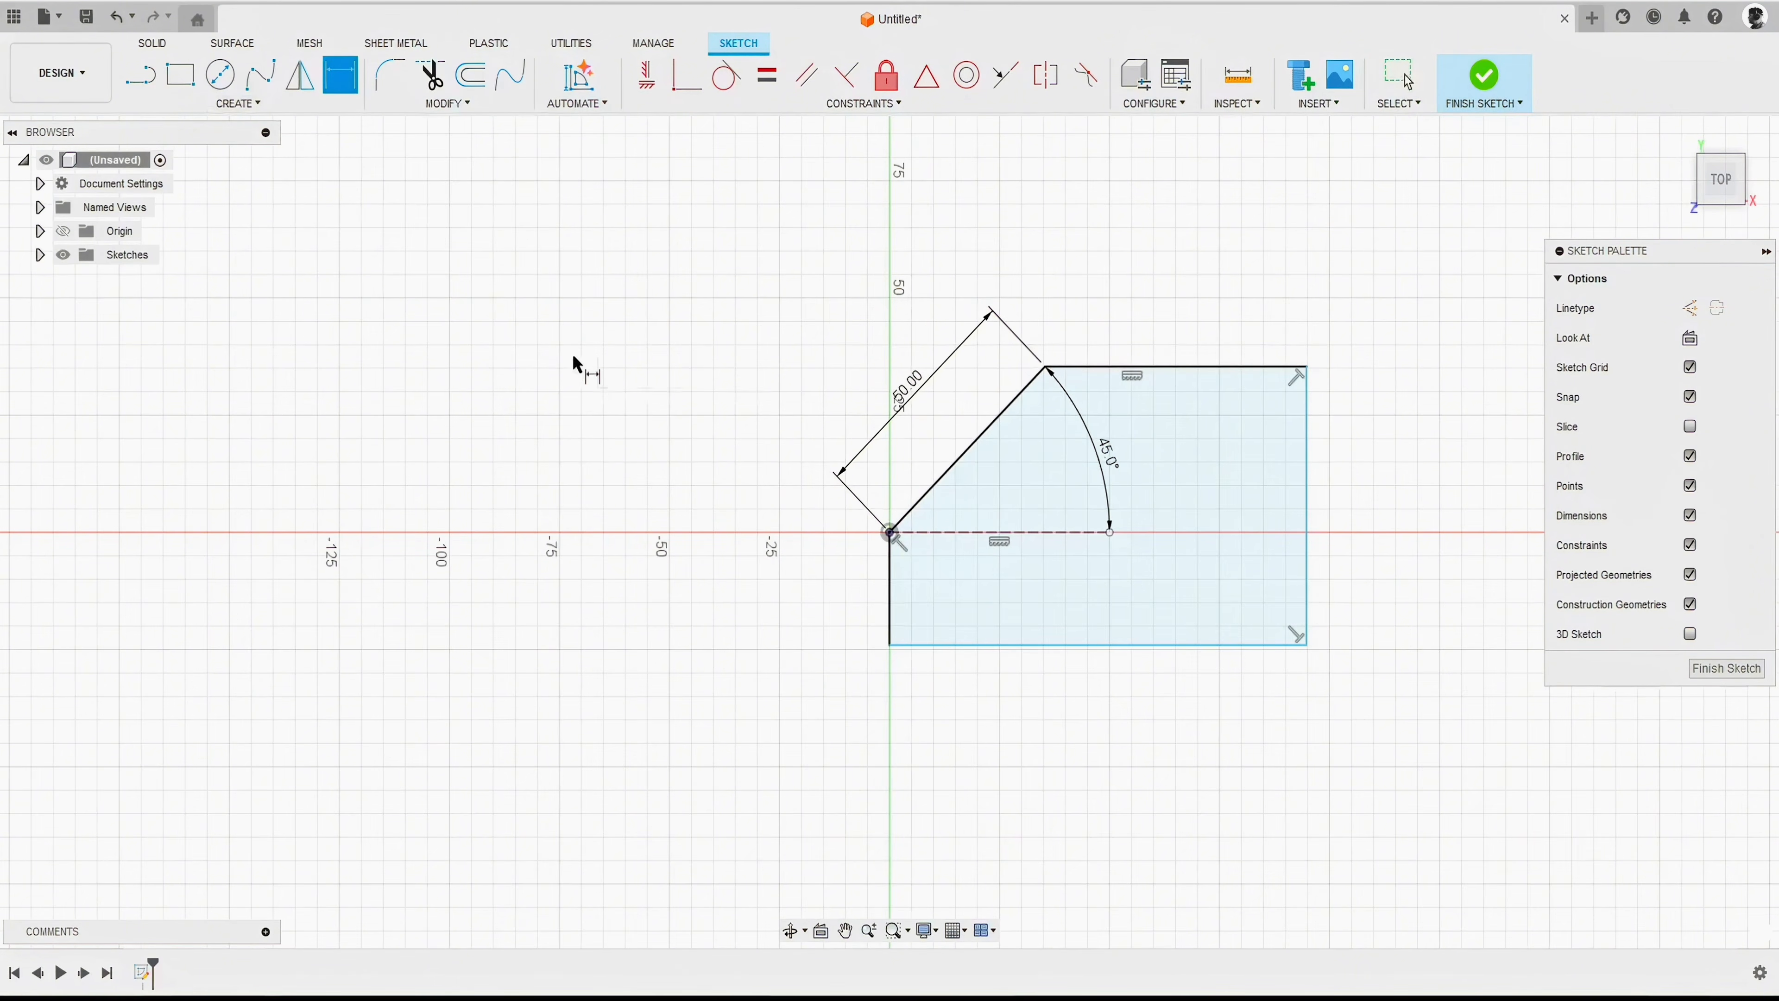
left_click(1310, 456)
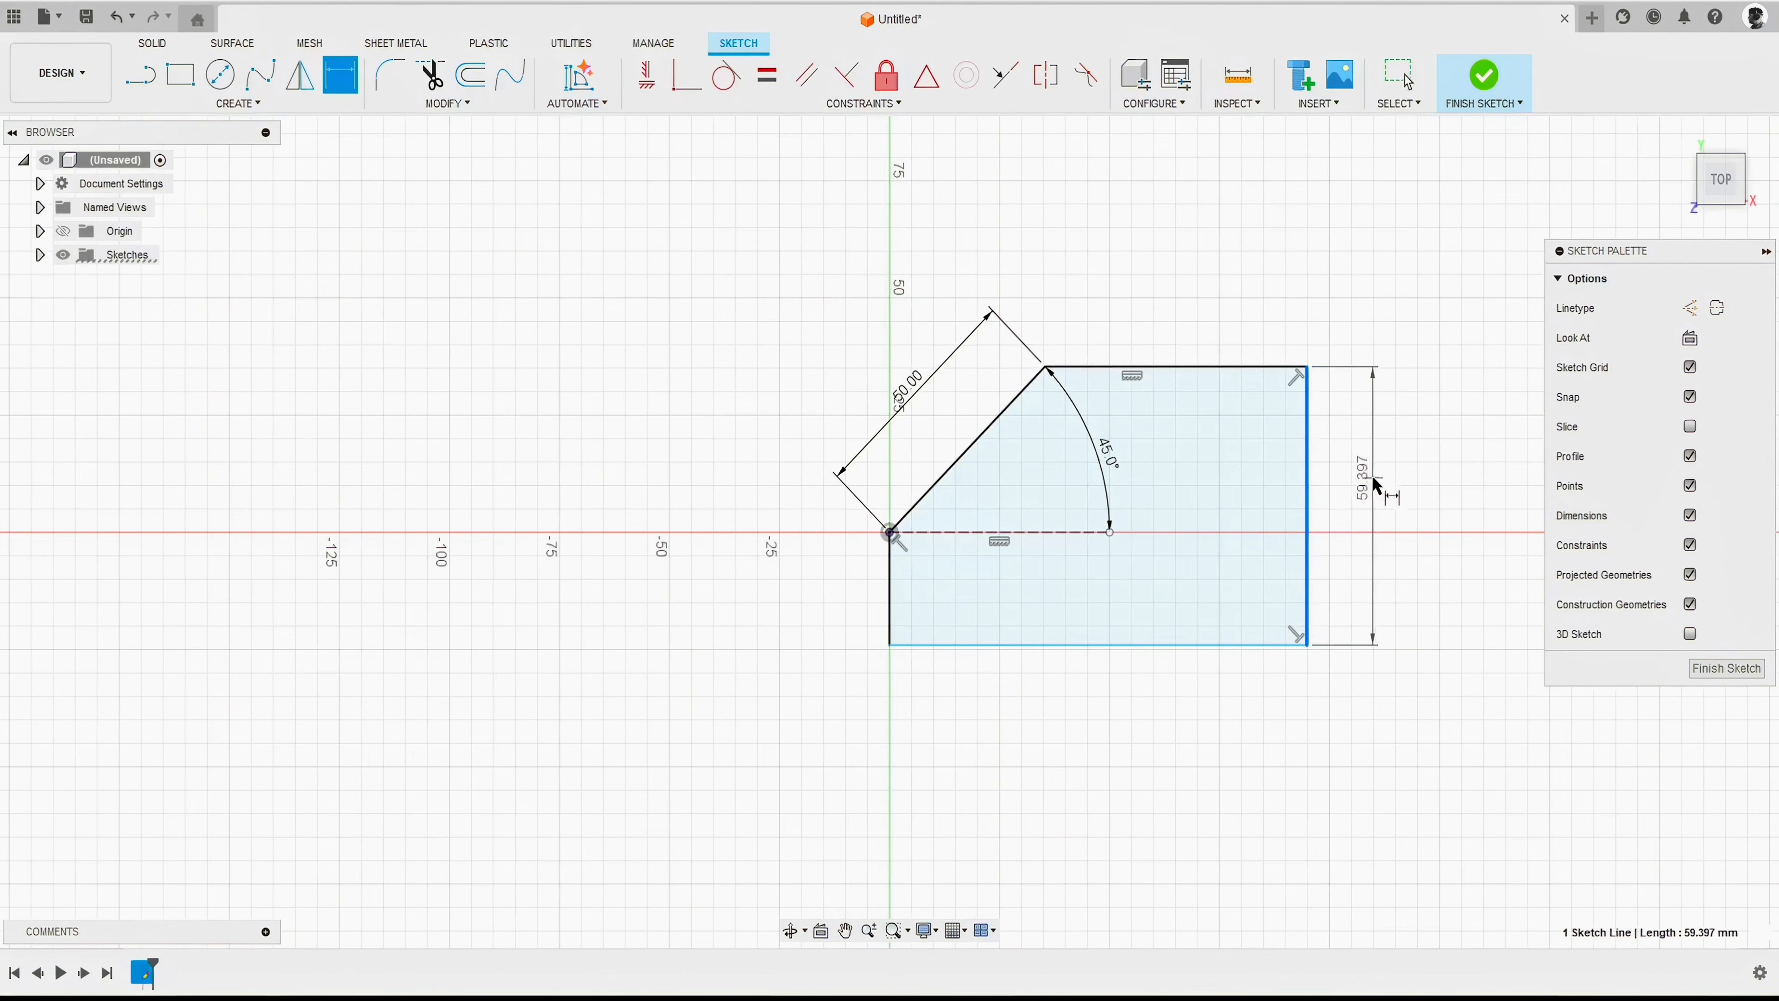
left_click(1375, 491)
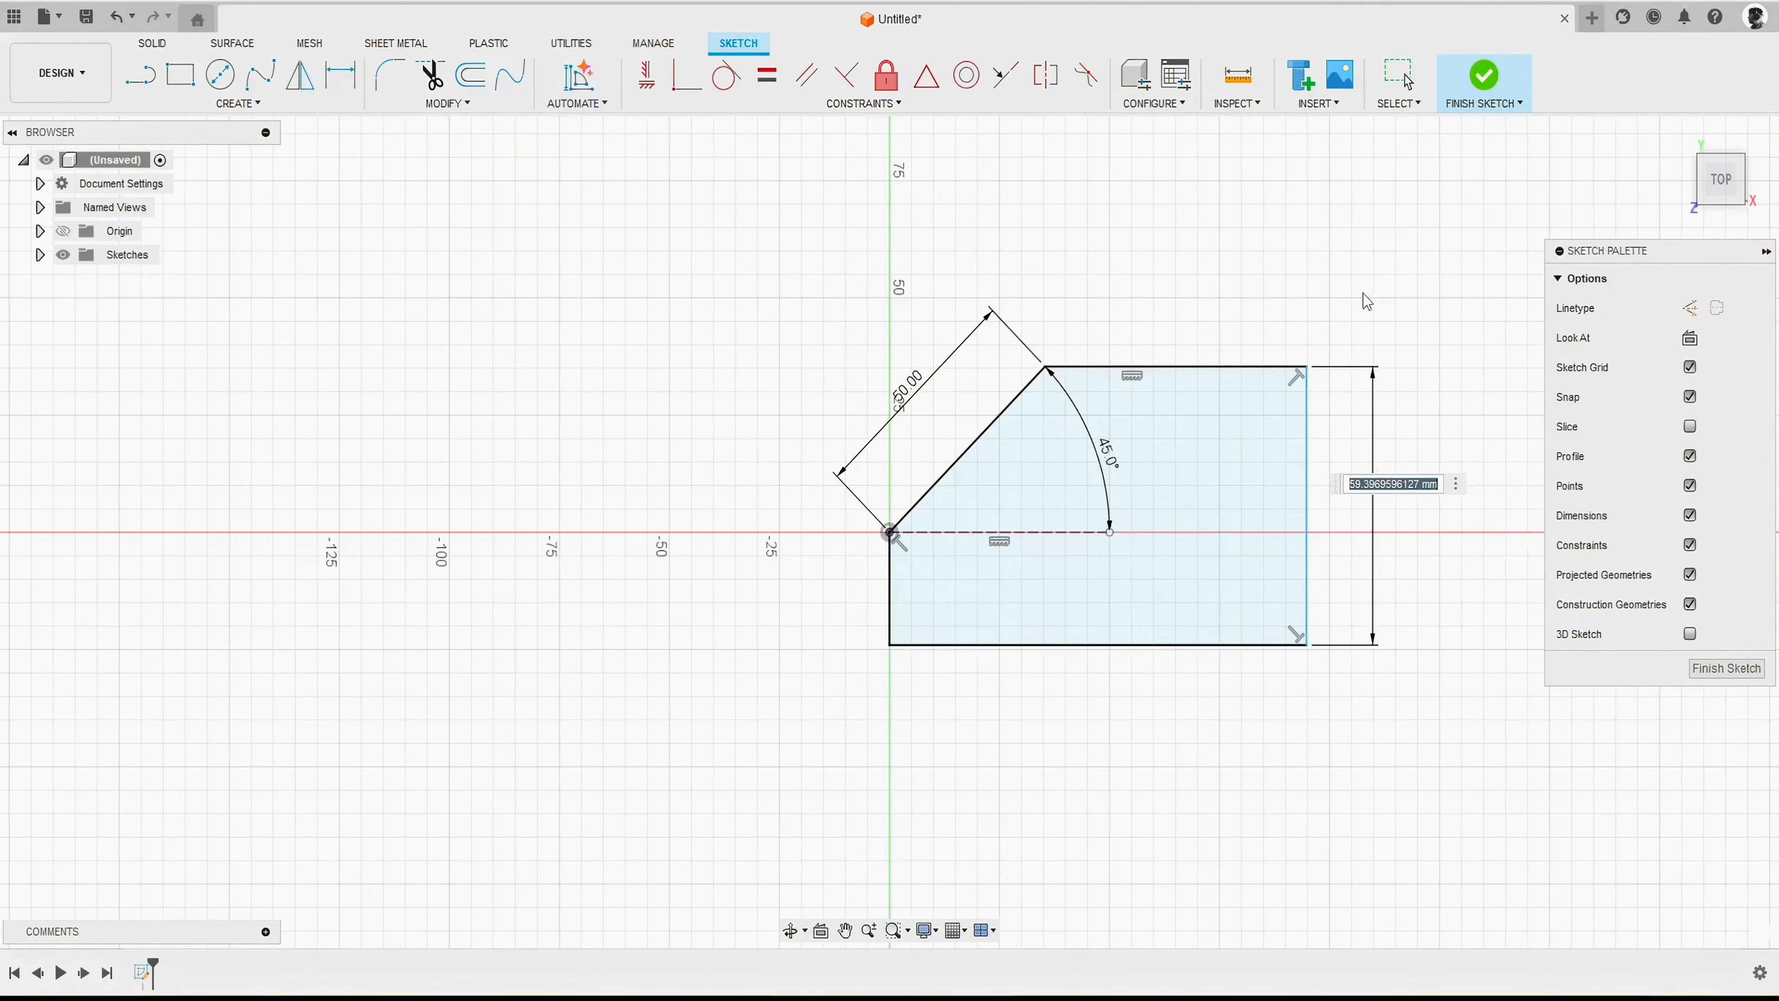
type("50")
key("Return")
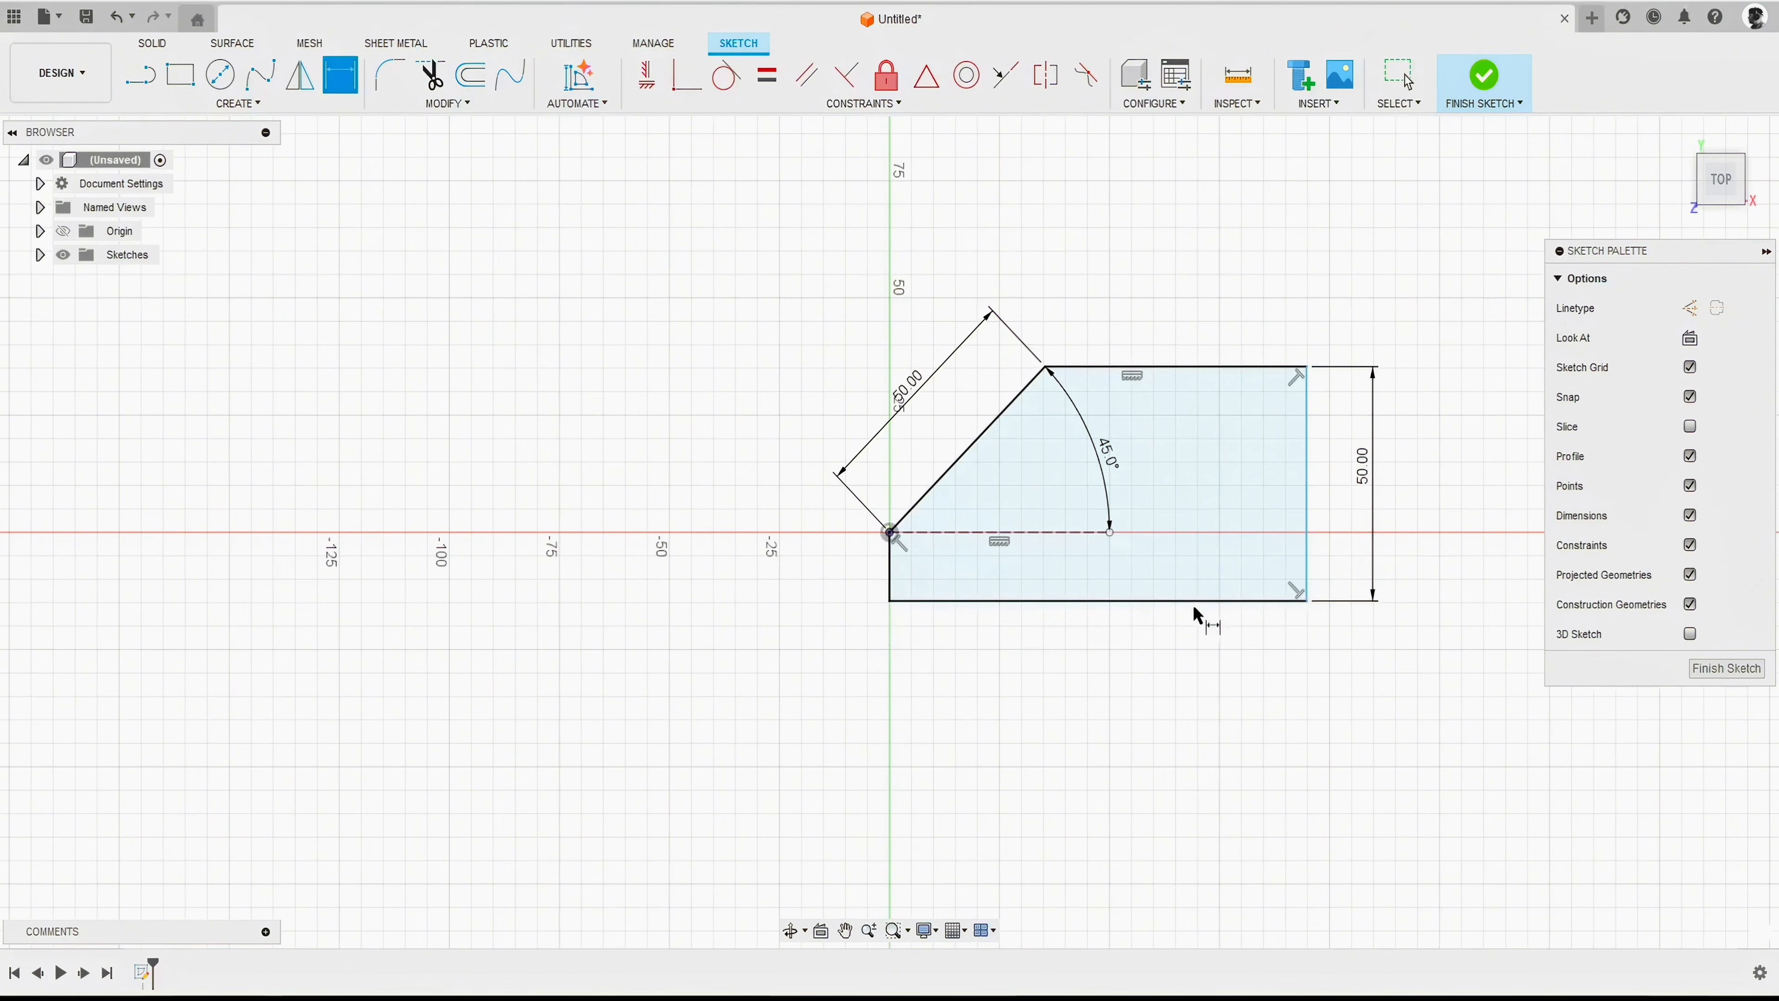
key("Escape")
Step: Try to move the bottom edge downward, and move the right edge inward to a profile width of about 87 mm
left_click(1164, 602)
left_click_drag(1145, 601, 1137, 663)
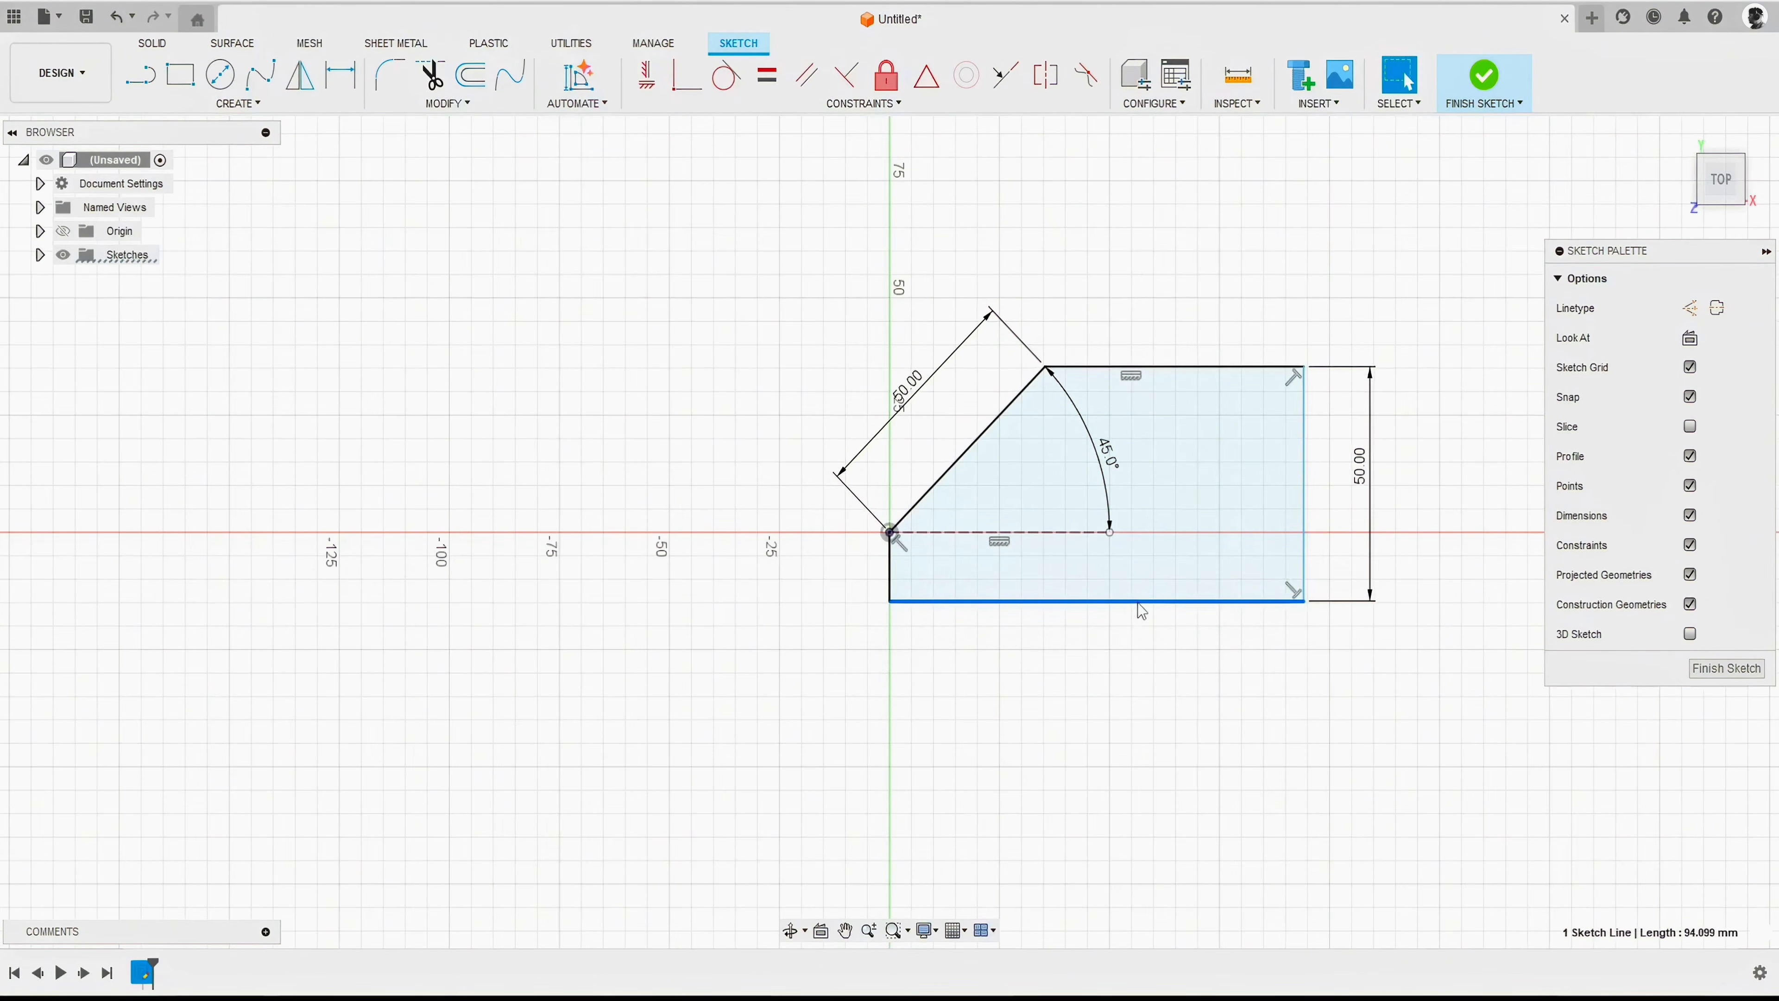
left_click_drag(1137, 602, 1142, 644)
left_click_drag(1313, 498, 1271, 518)
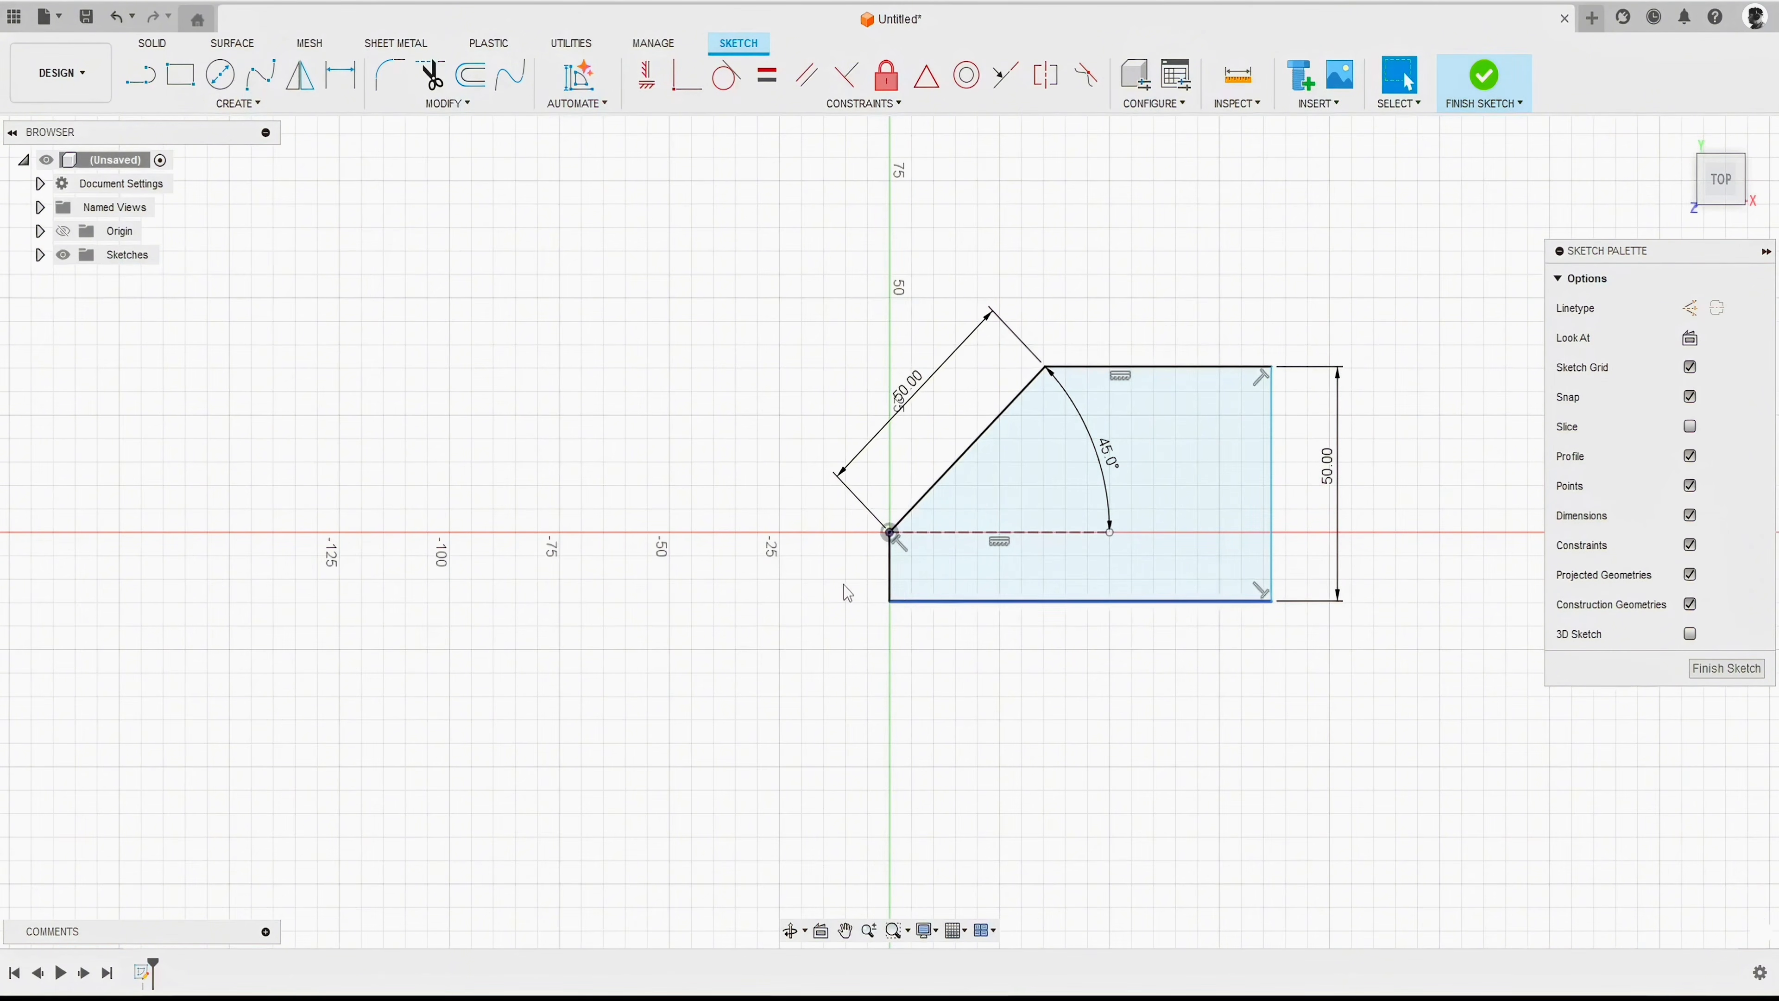
Step: Dimension the profile's bottom horizontal edge to 80 mm
key("d")
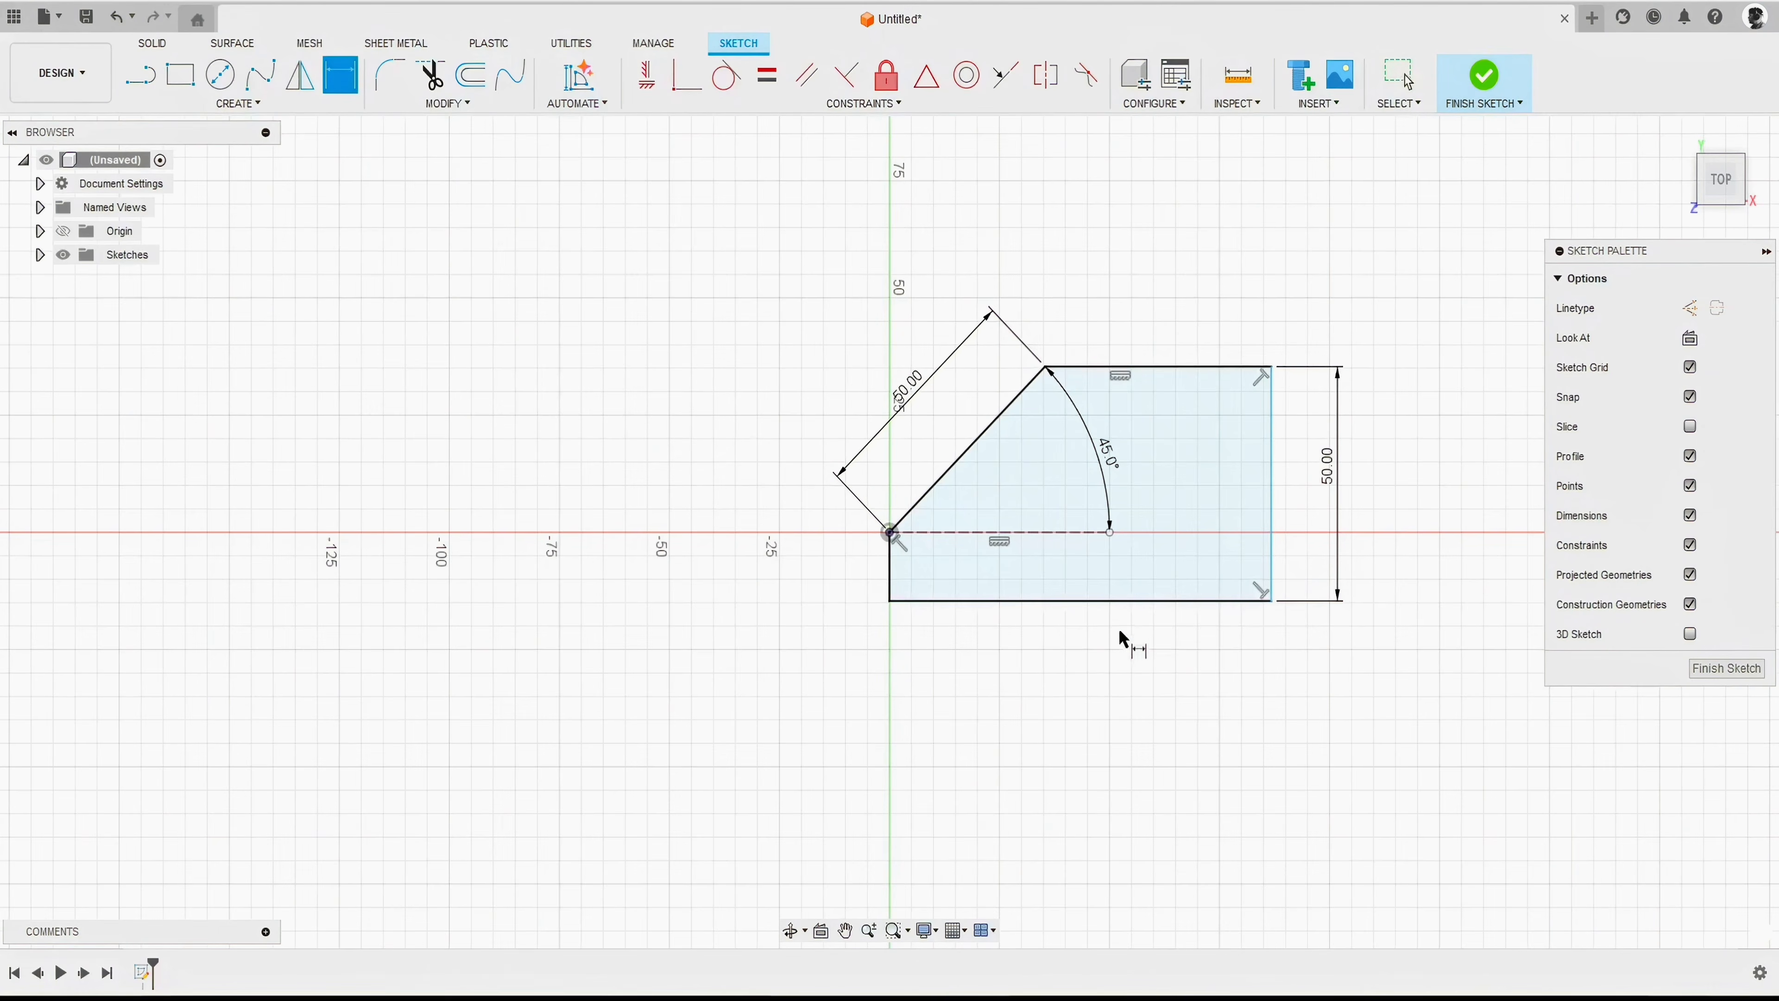
left_click(1105, 601)
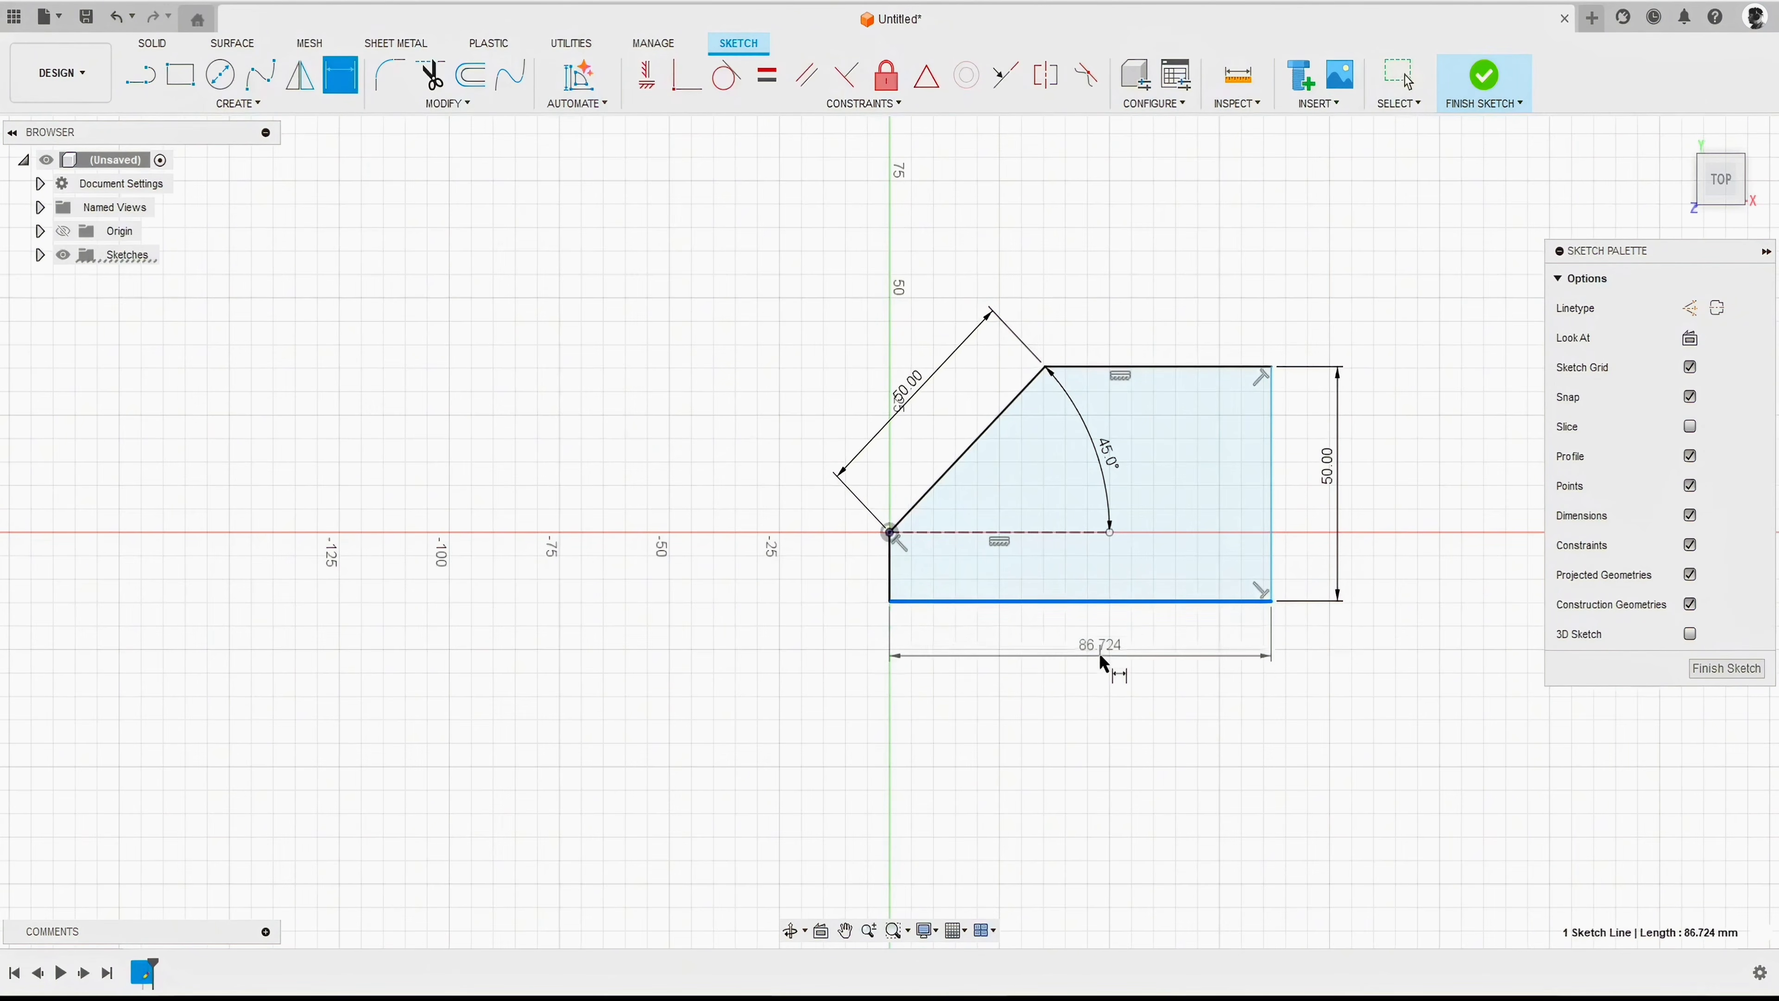
left_click(1100, 681)
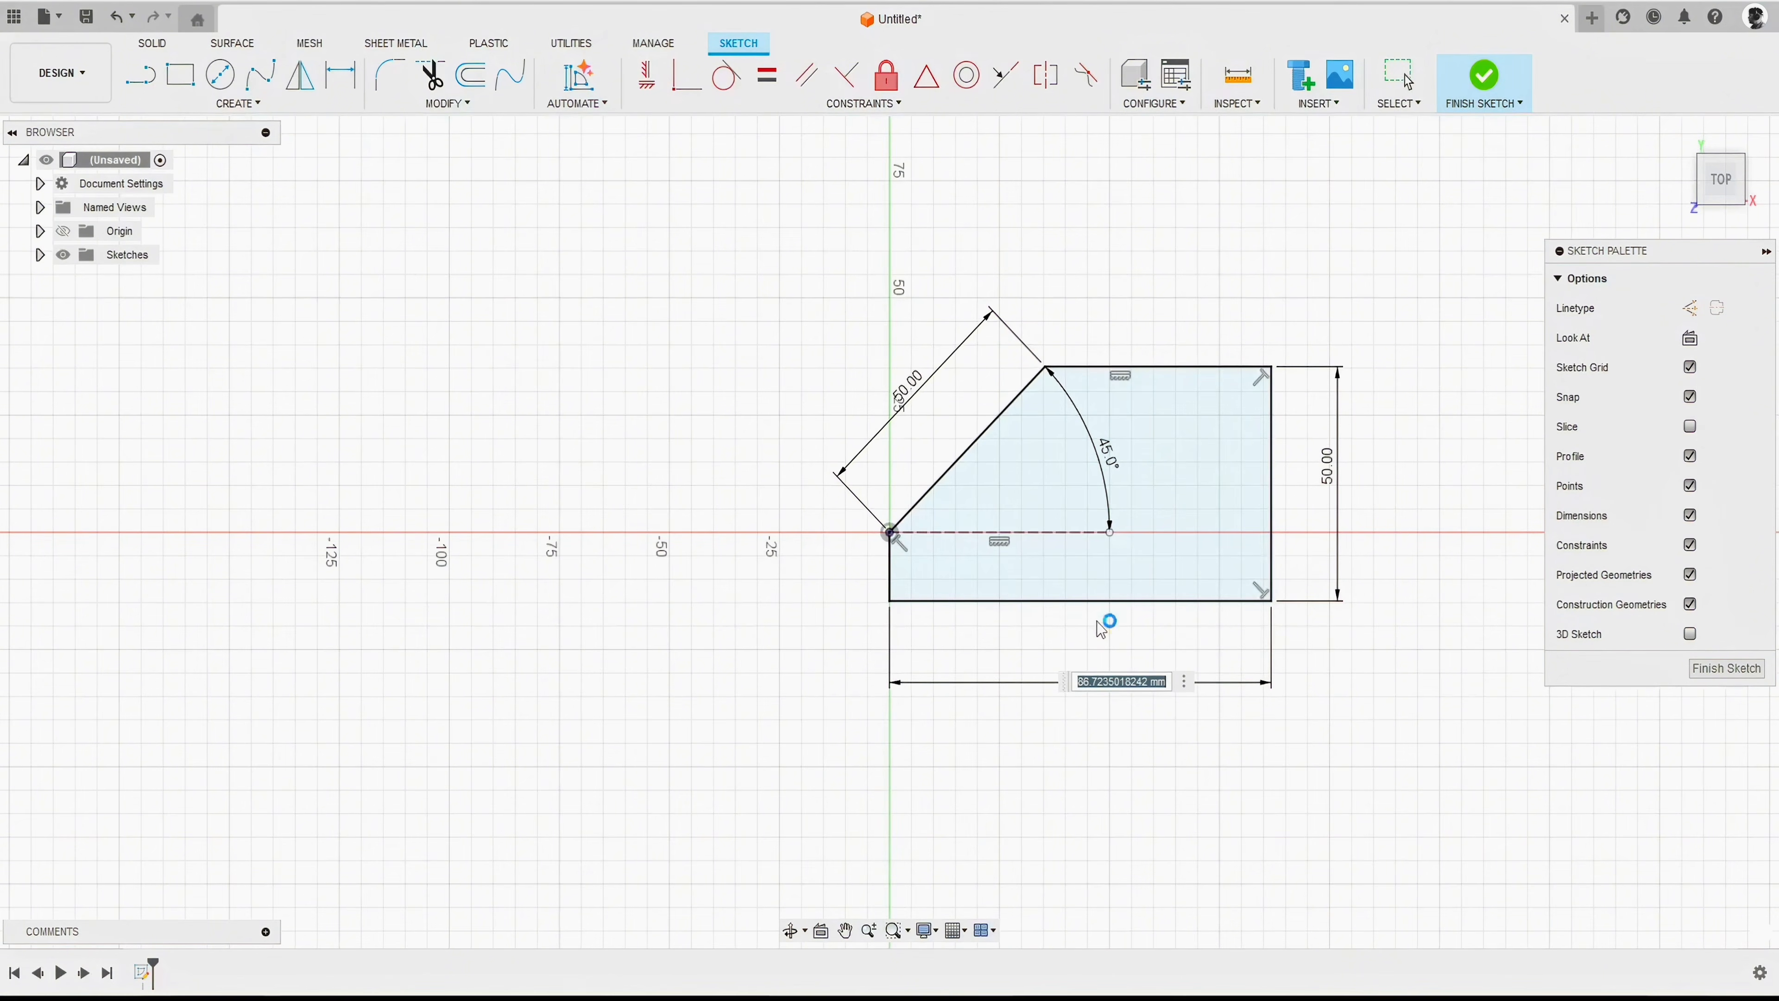
type("80")
key("Return")
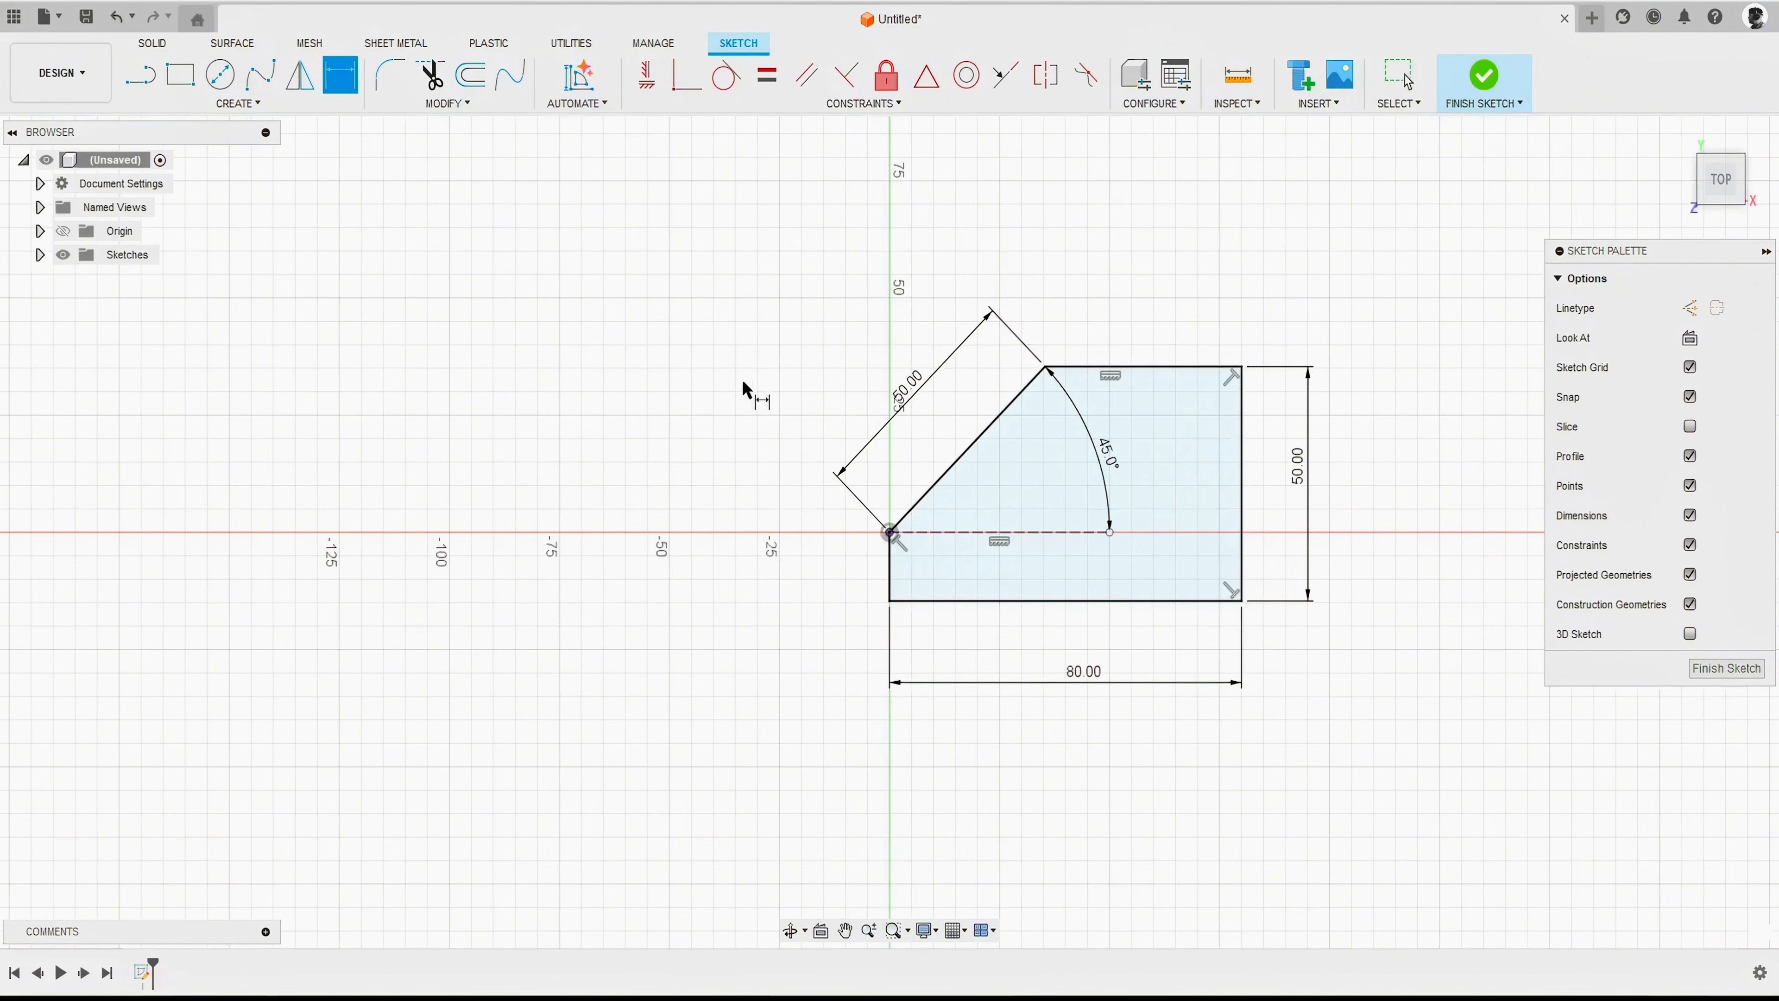
key("Escape")
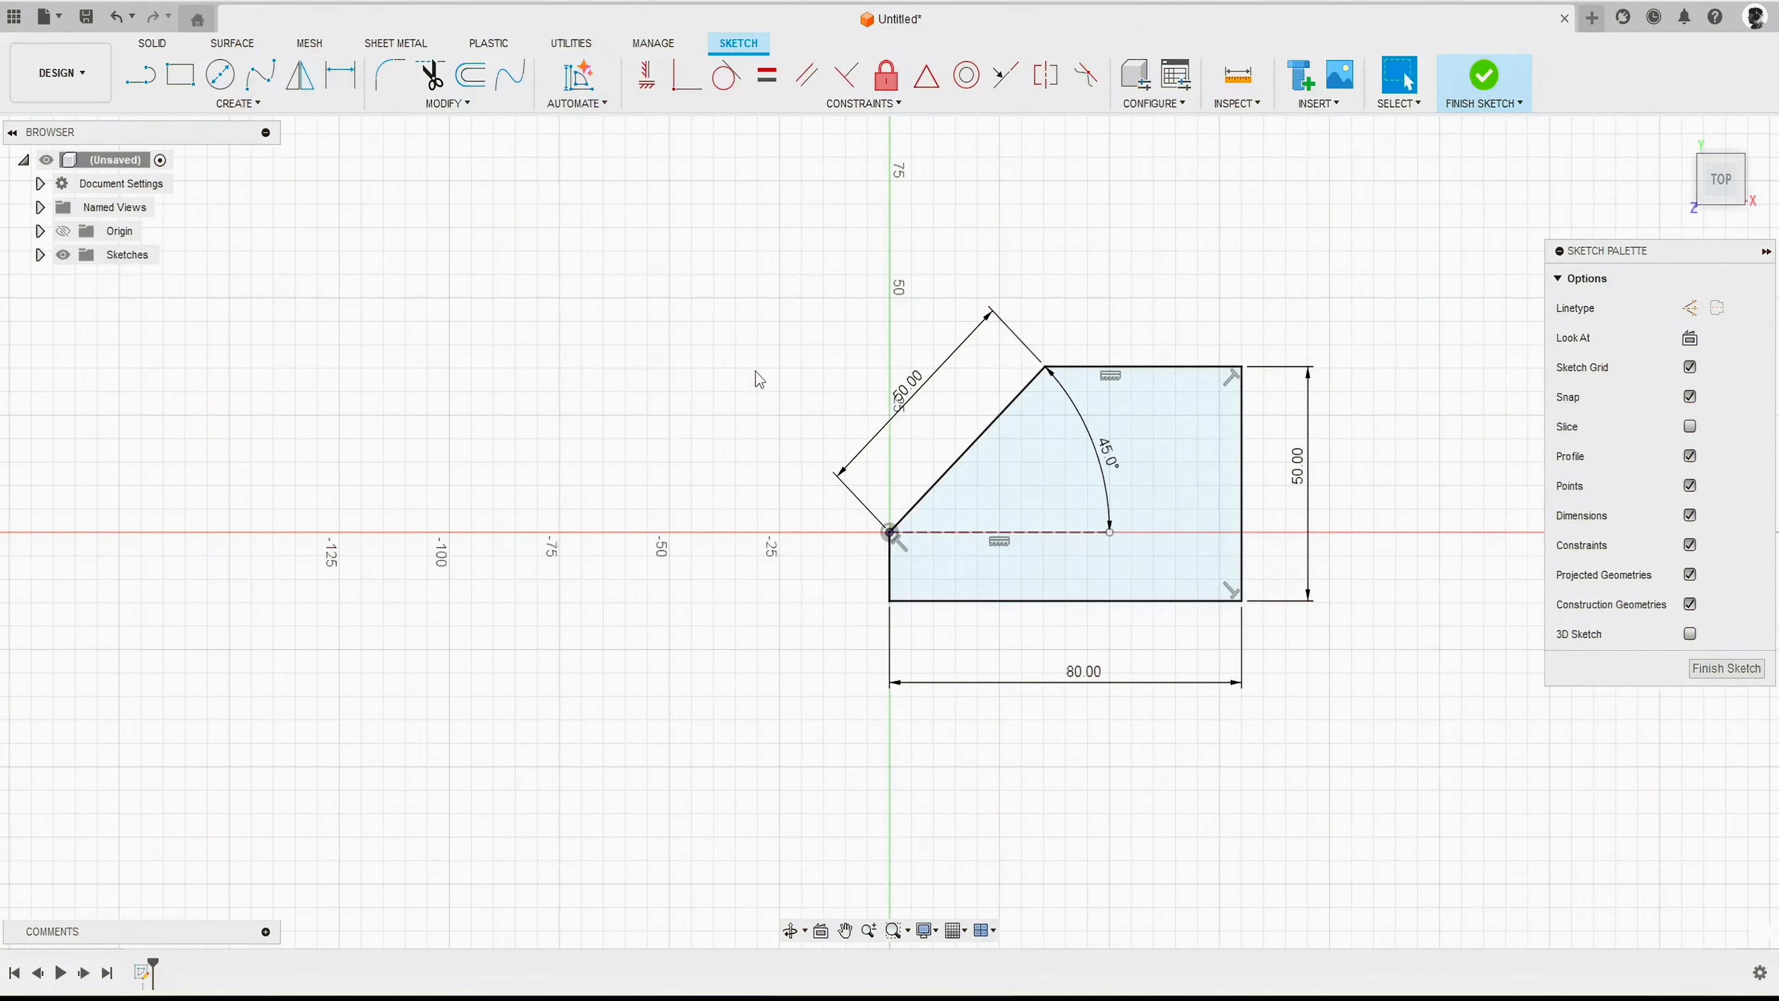
left_click(1156, 367)
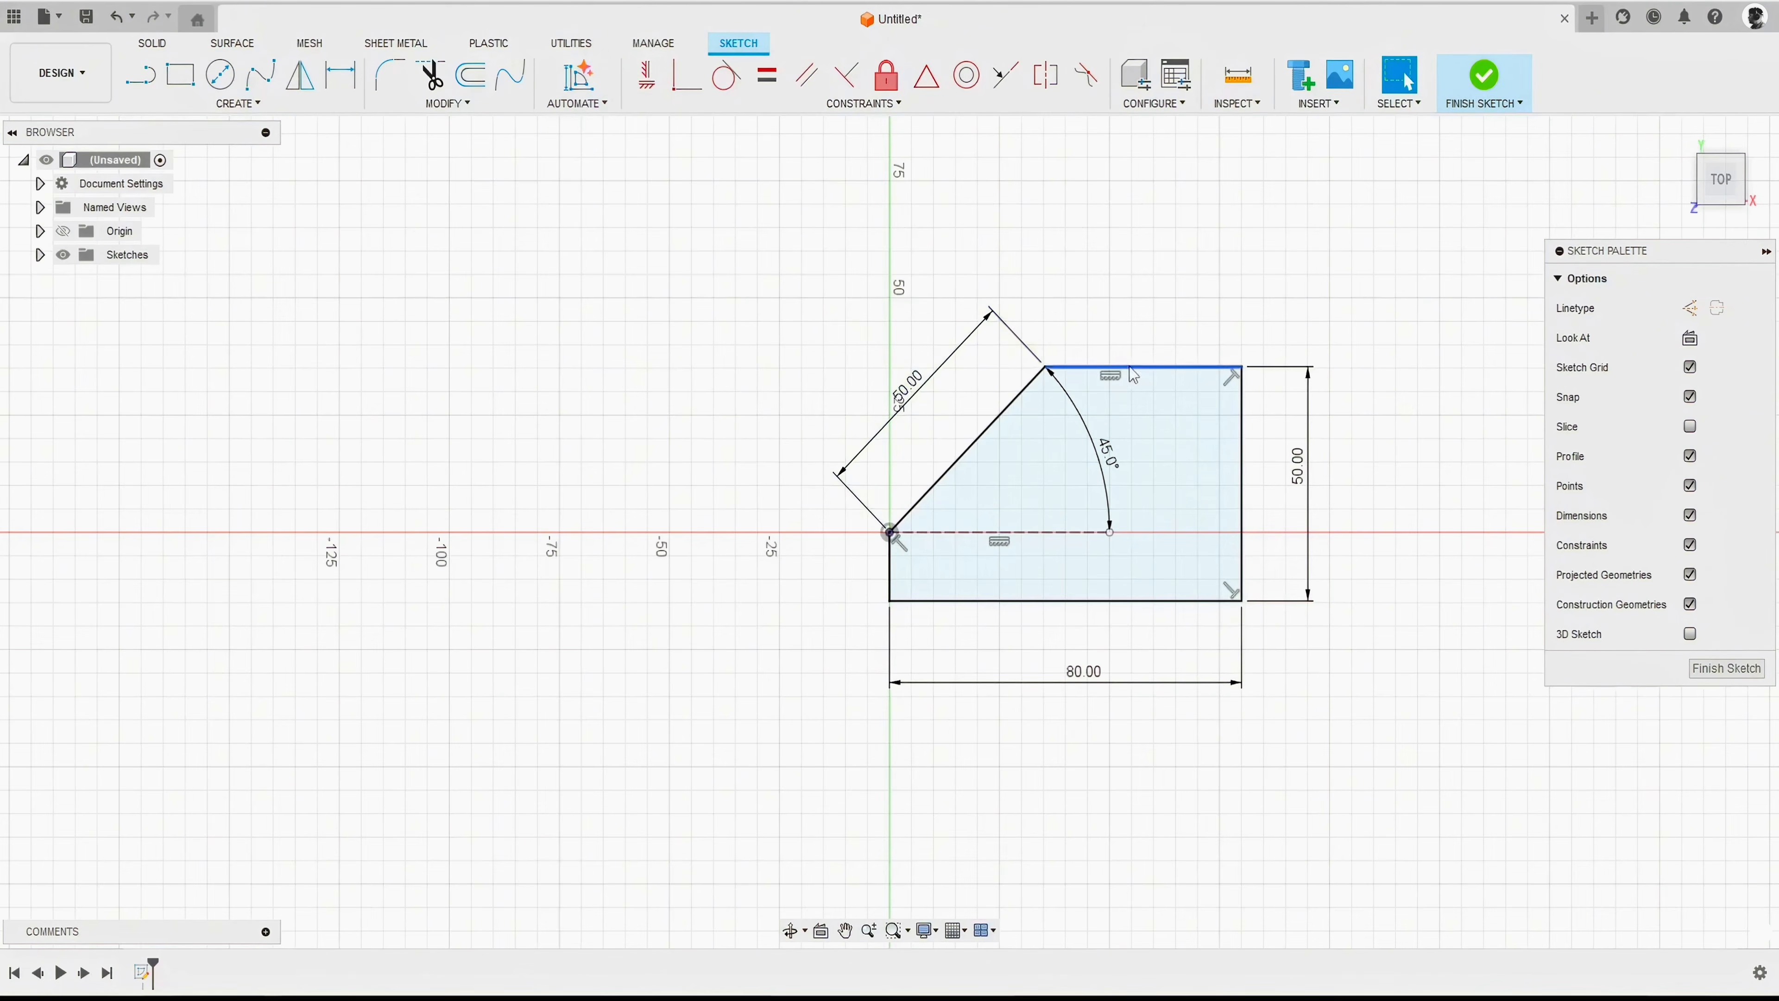
left_click(1243, 455)
left_click(1187, 601)
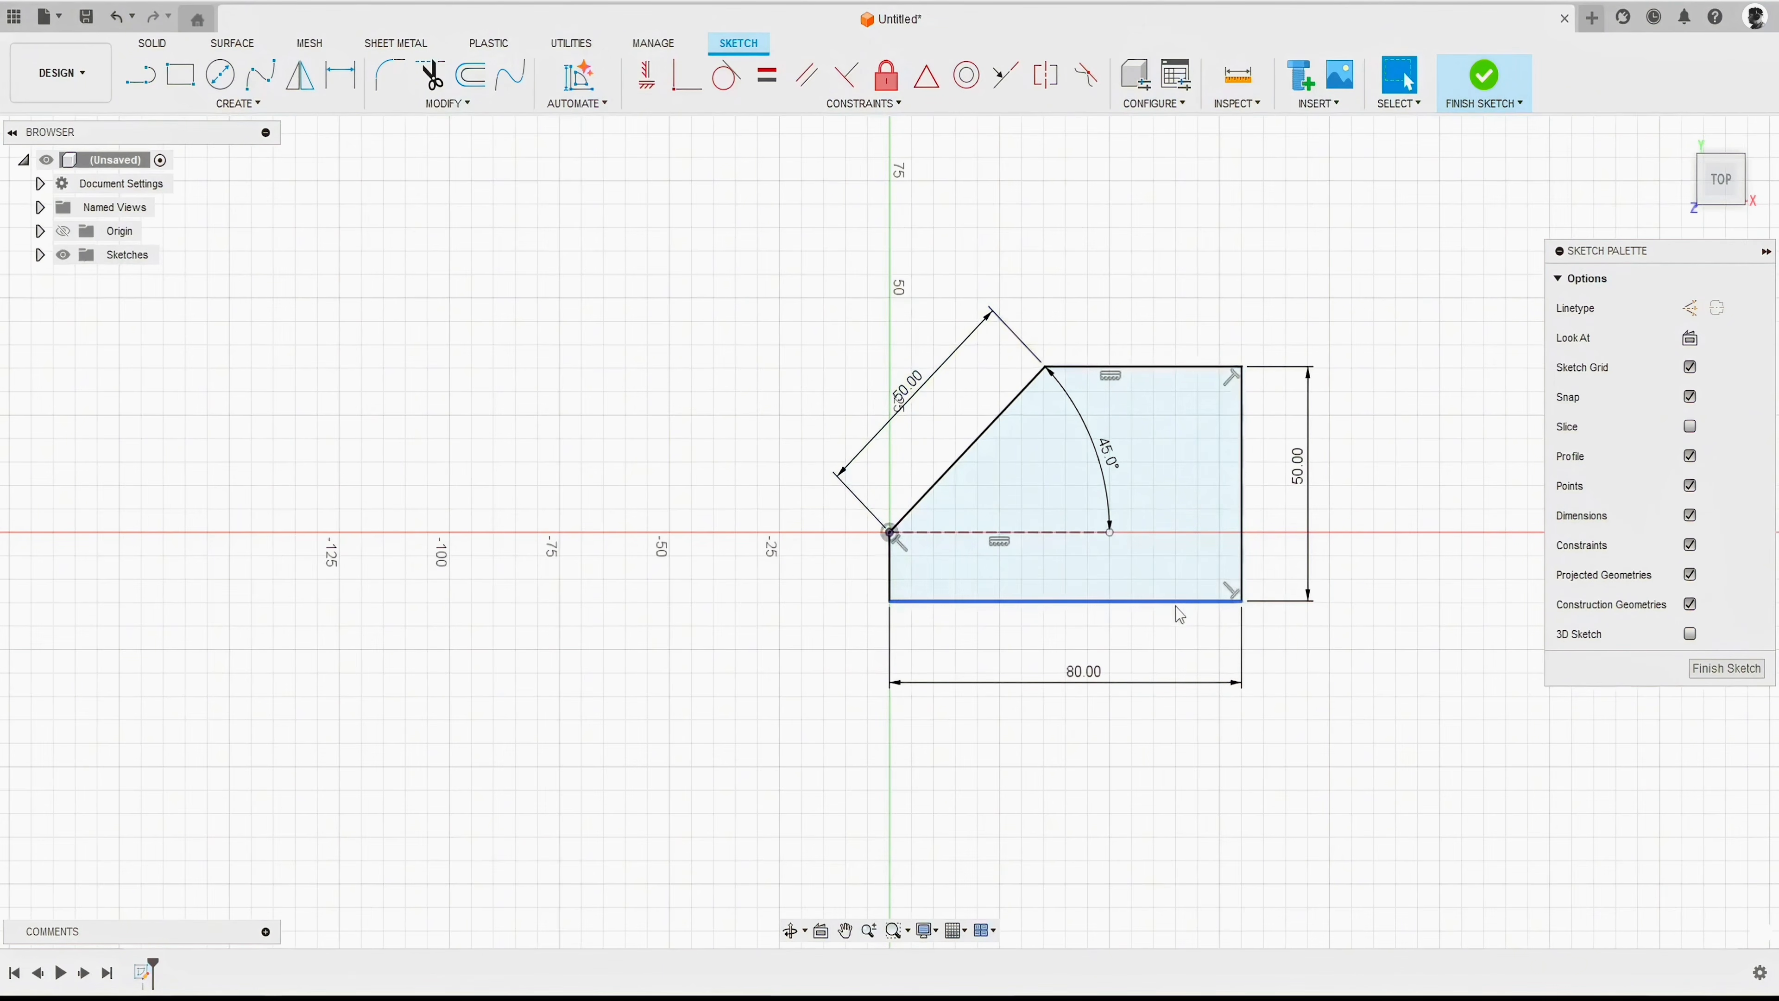
left_click(889, 573)
left_click(937, 443)
Step: Sketch an open chain of three lines left of the profile, starting with one about 61 mm long at about 30 degrees
key("l")
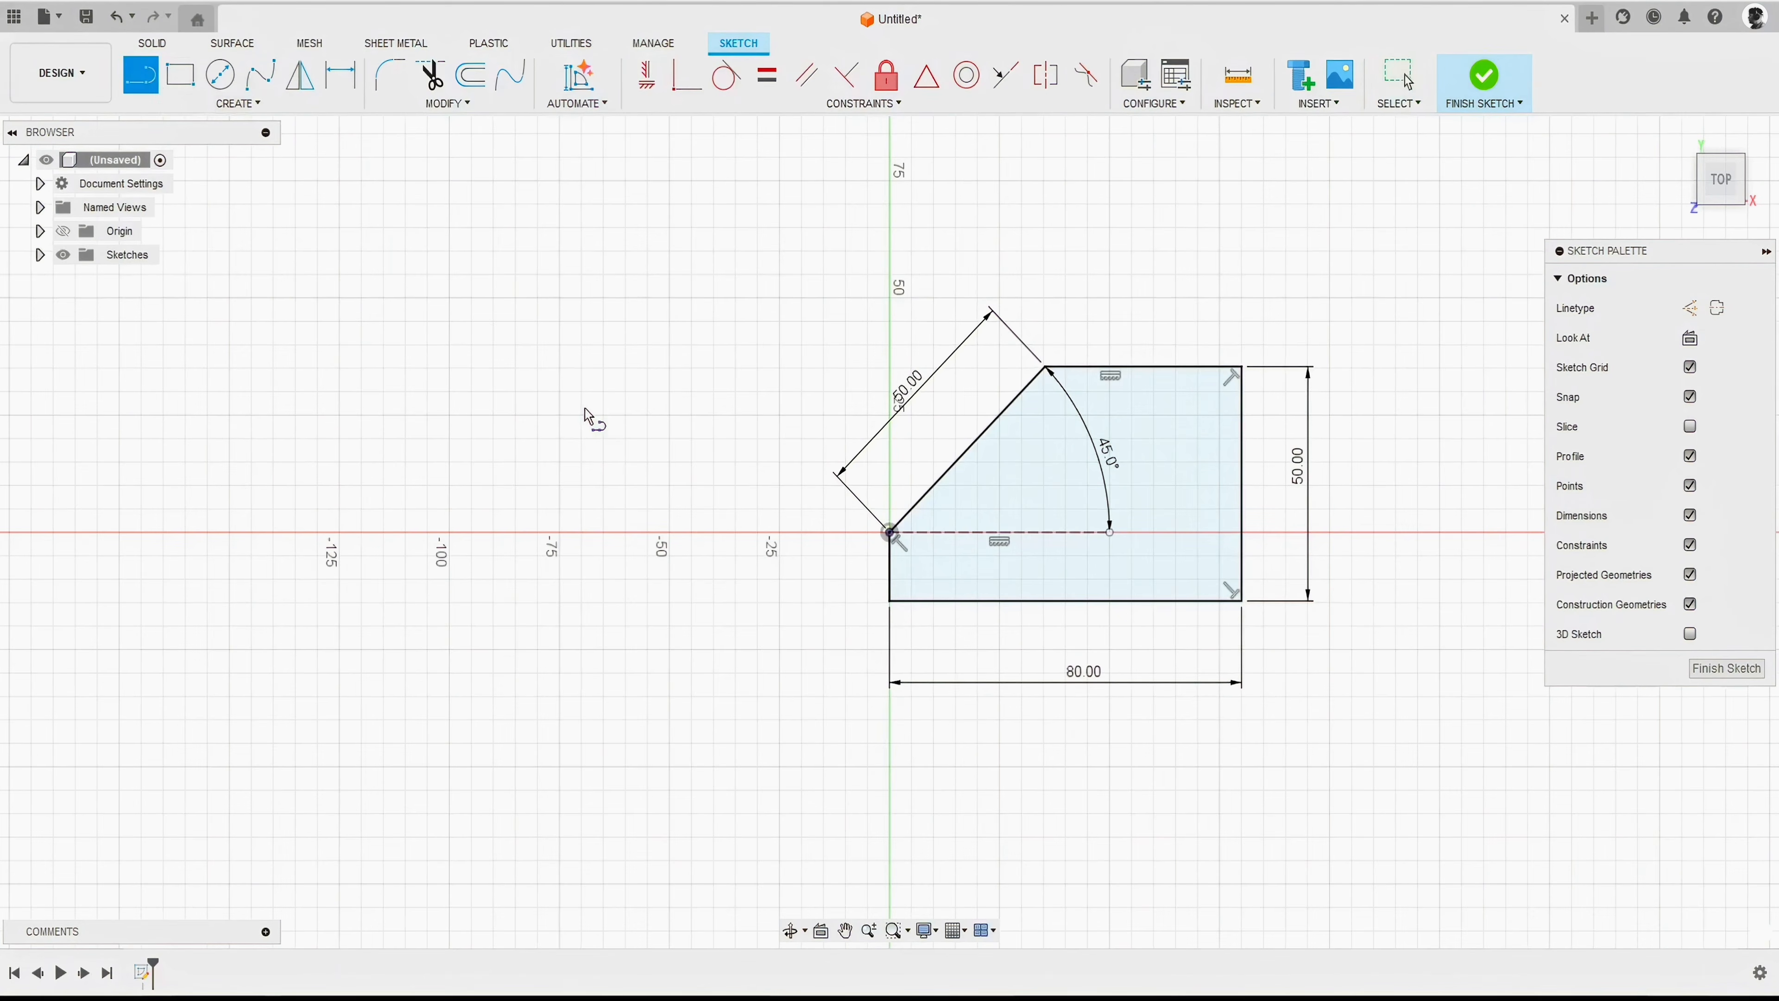
left_click(392, 368)
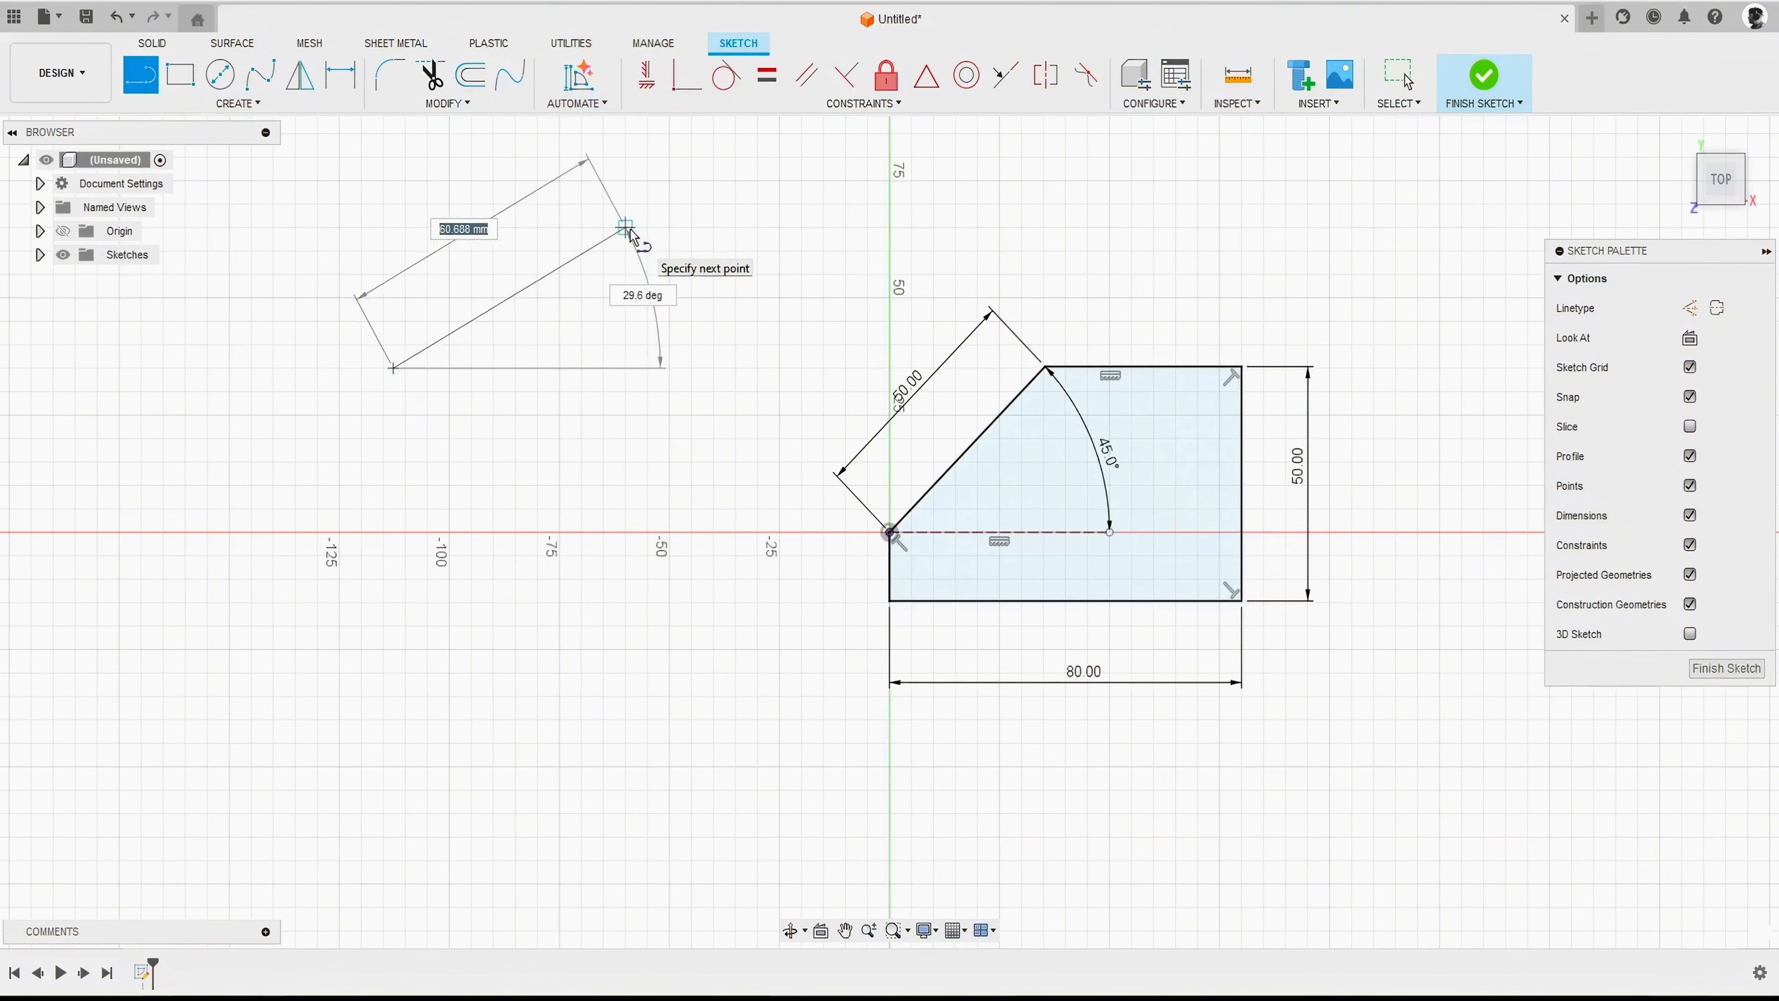
left_click(627, 228)
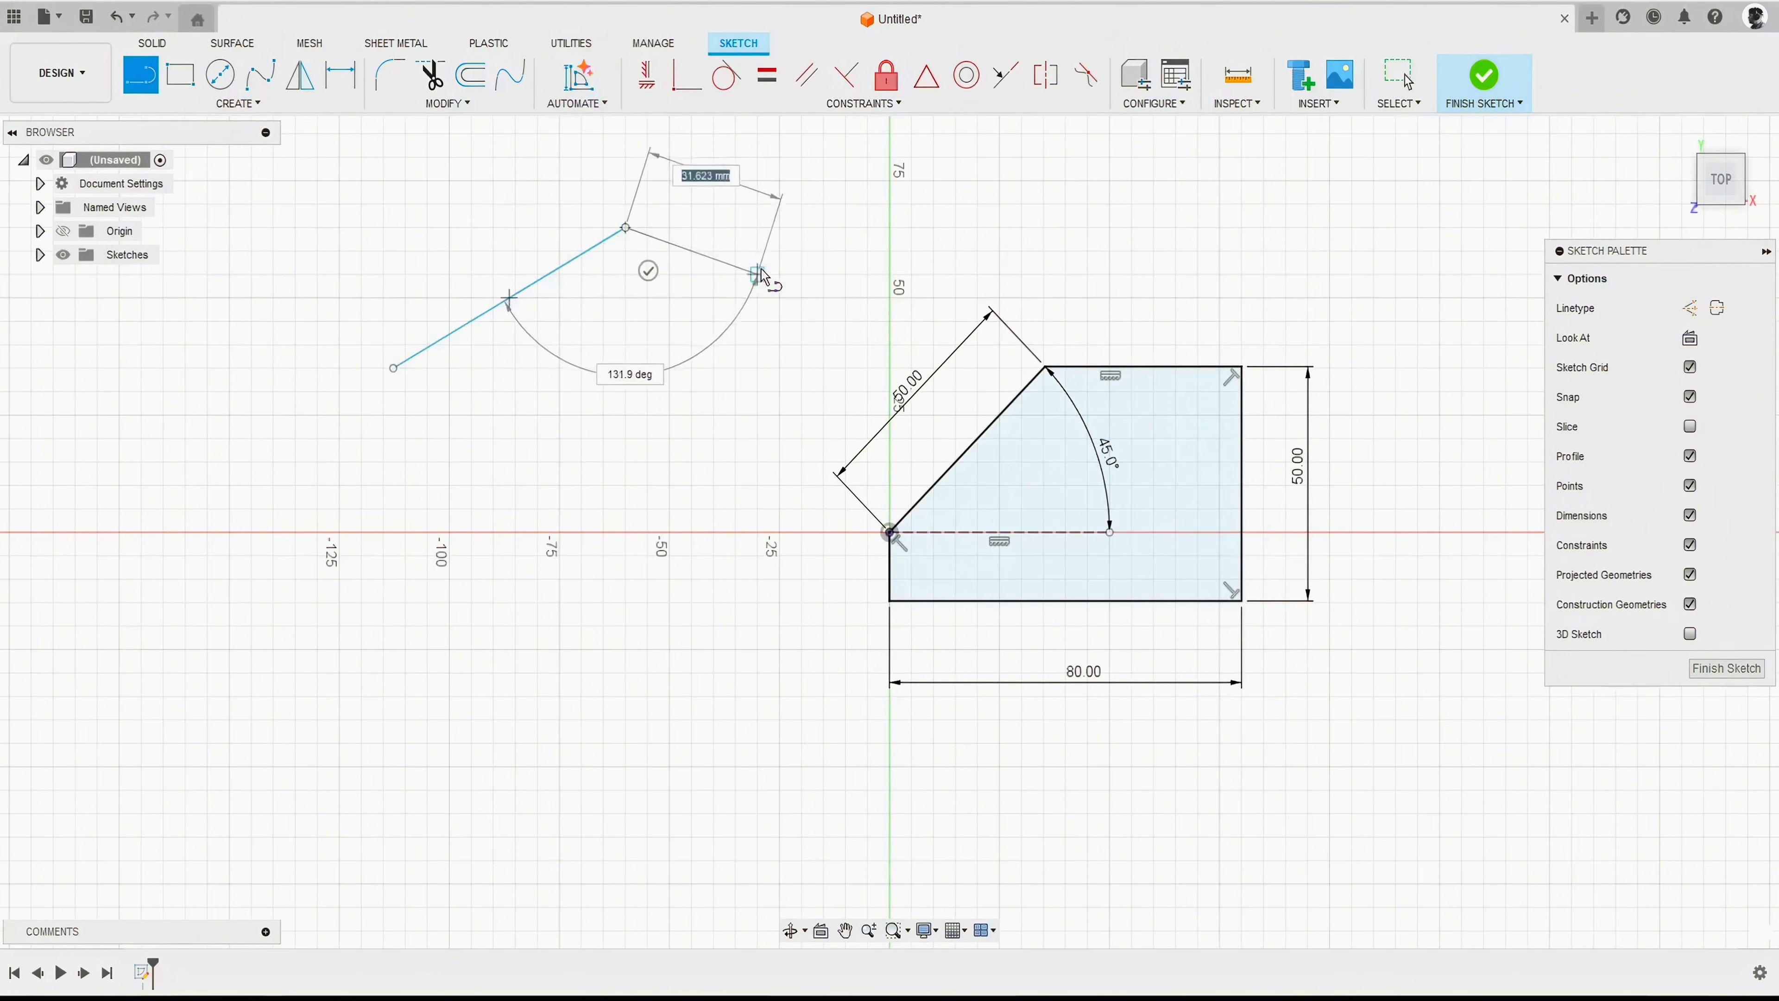
left_click(823, 322)
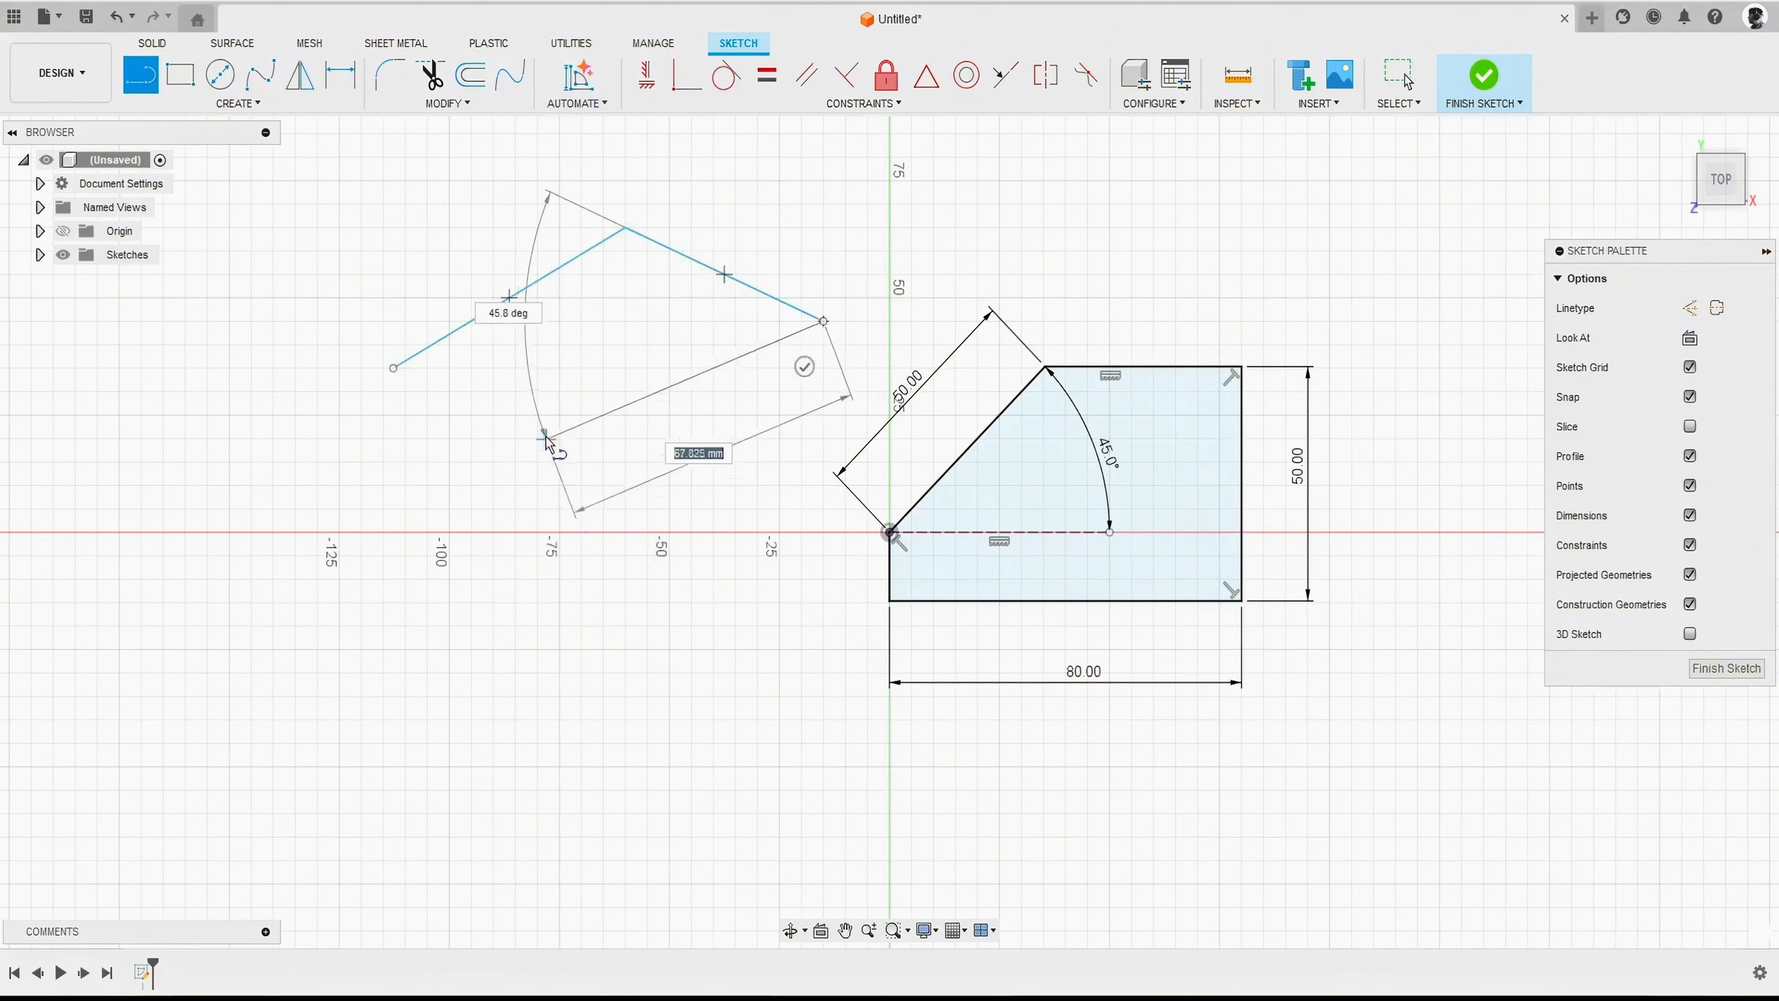
left_click(725, 599)
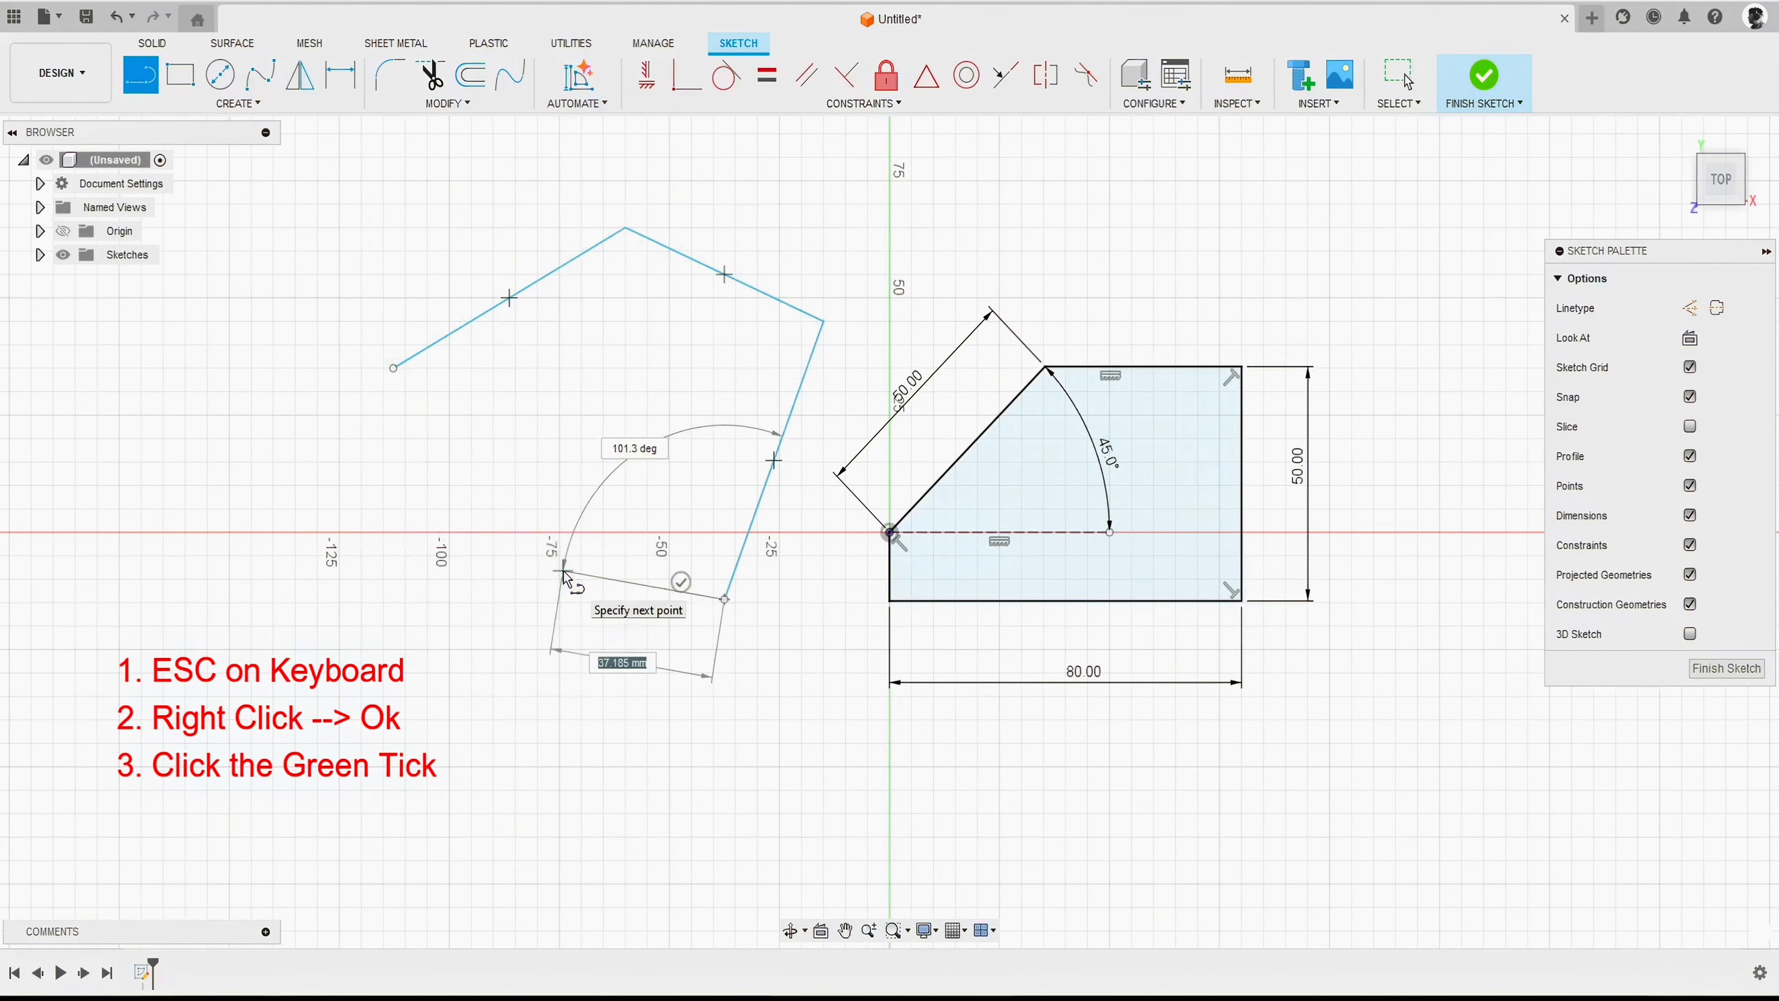
right_click(566, 575)
key("Escape")
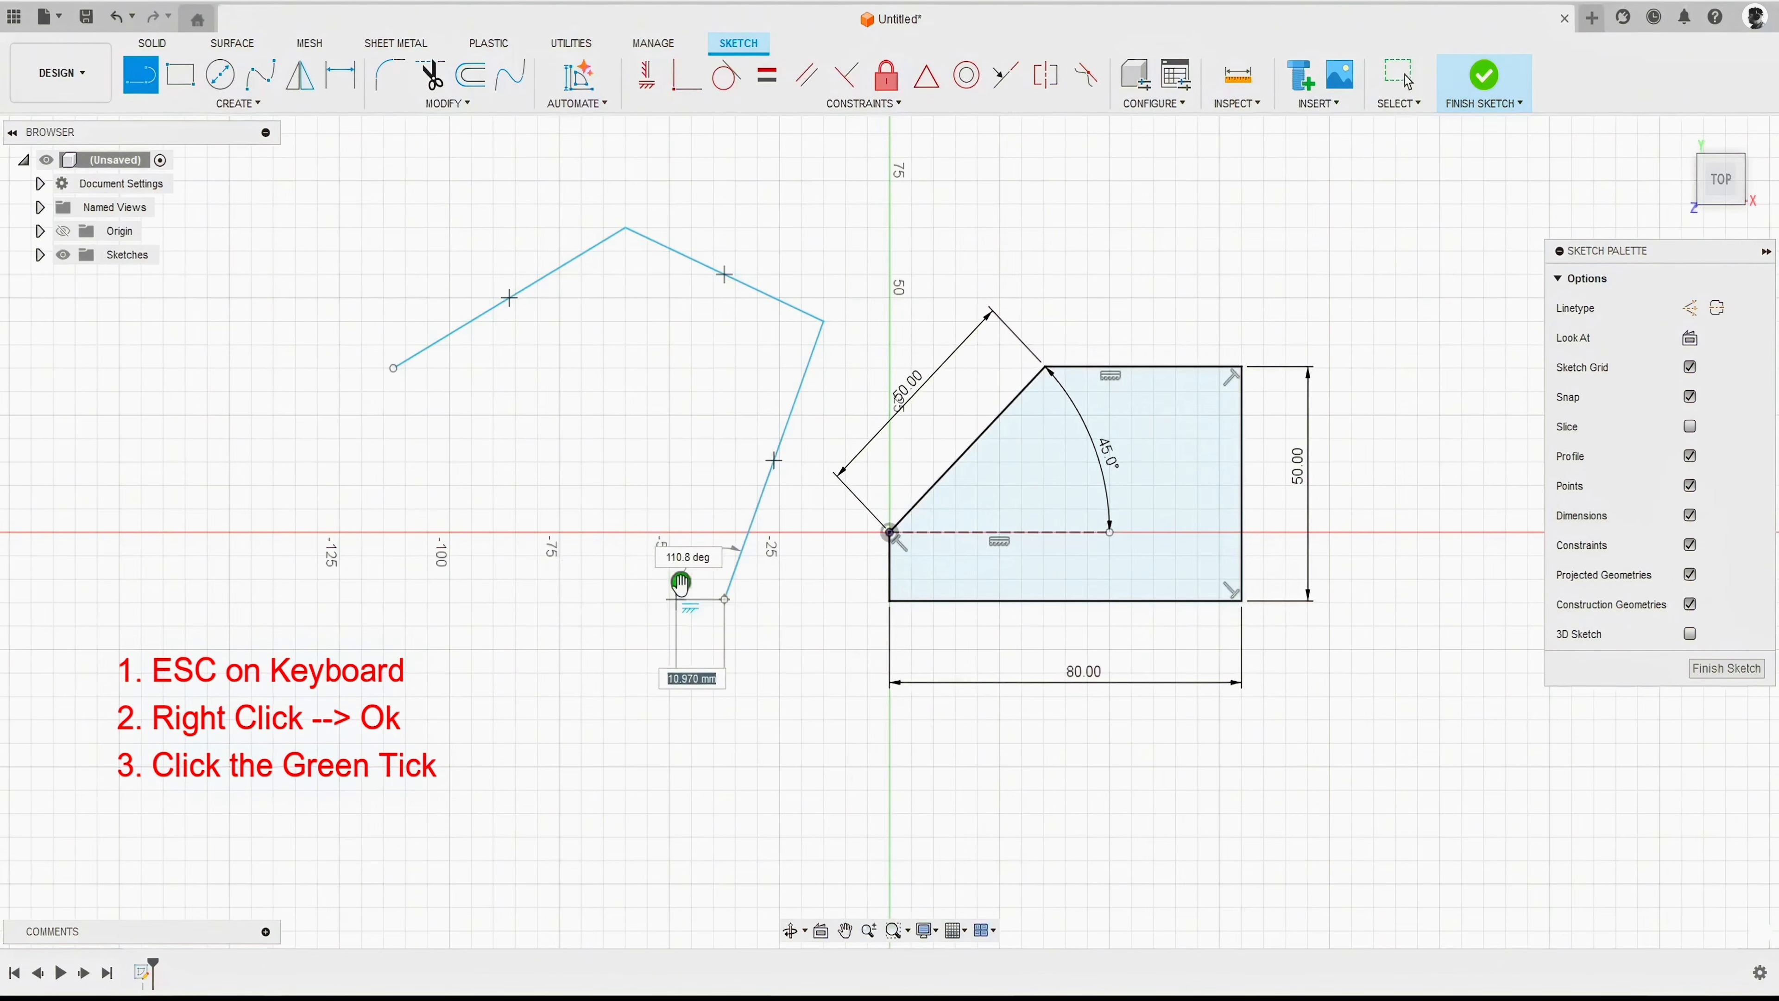
left_click(681, 582)
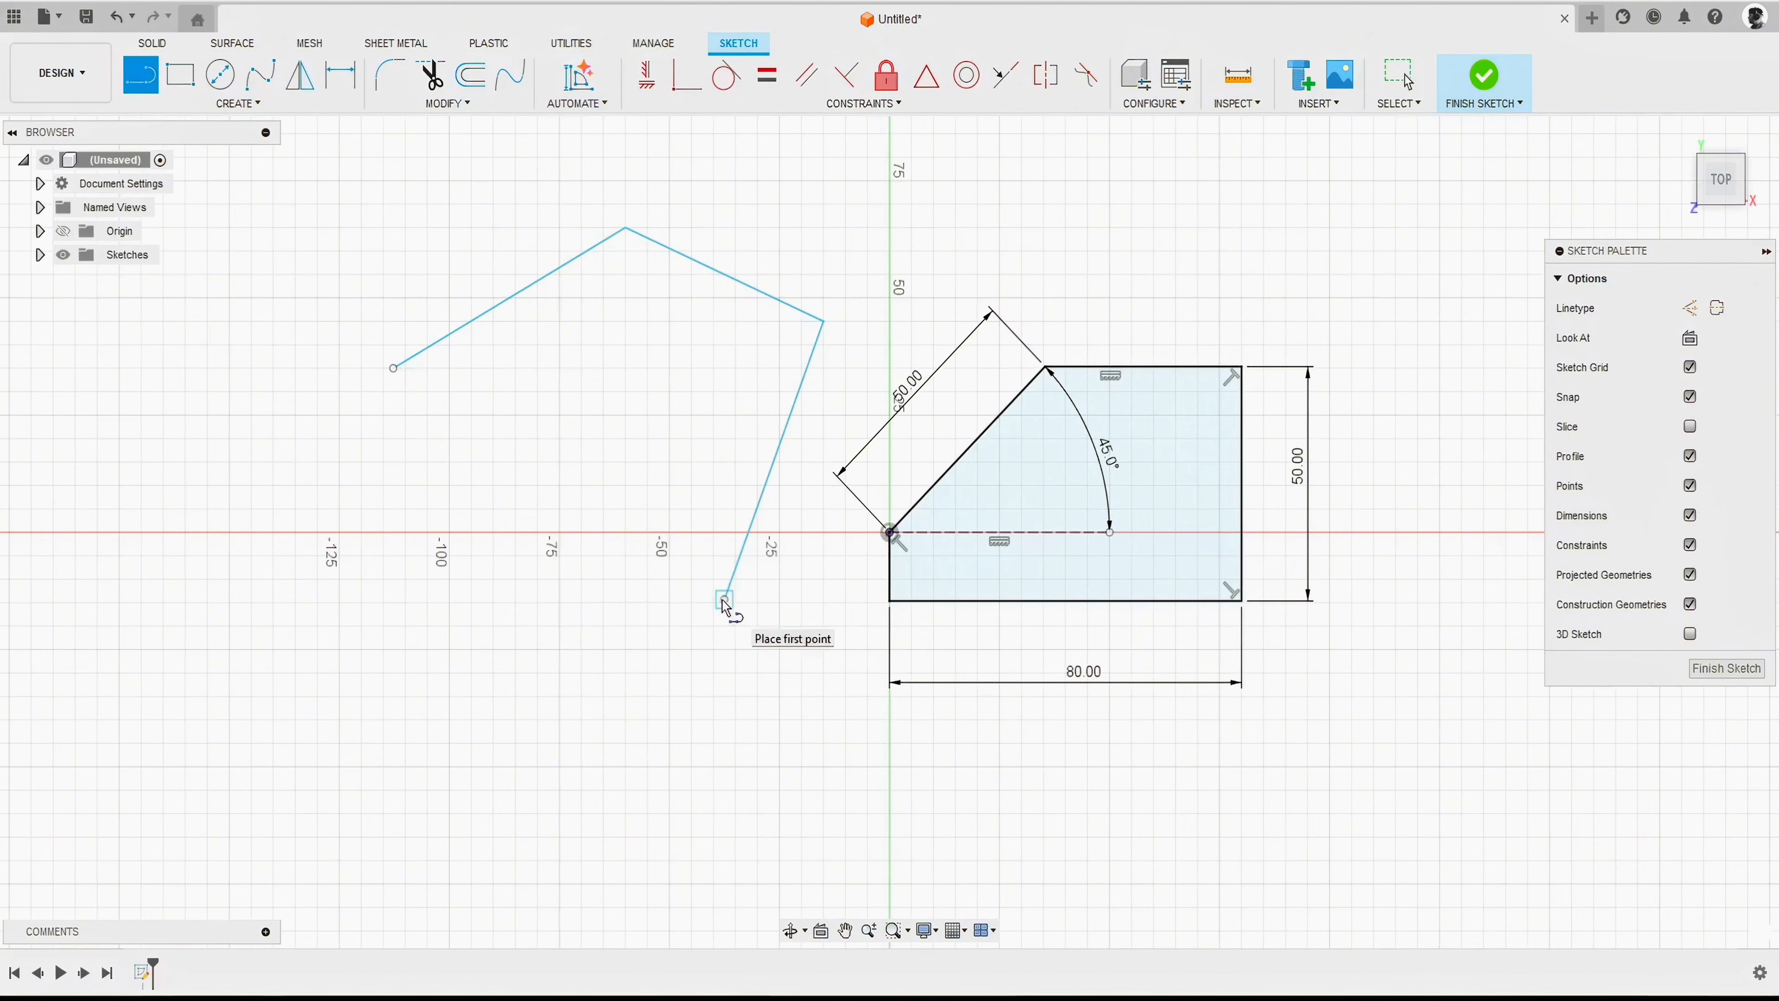
key("Escape")
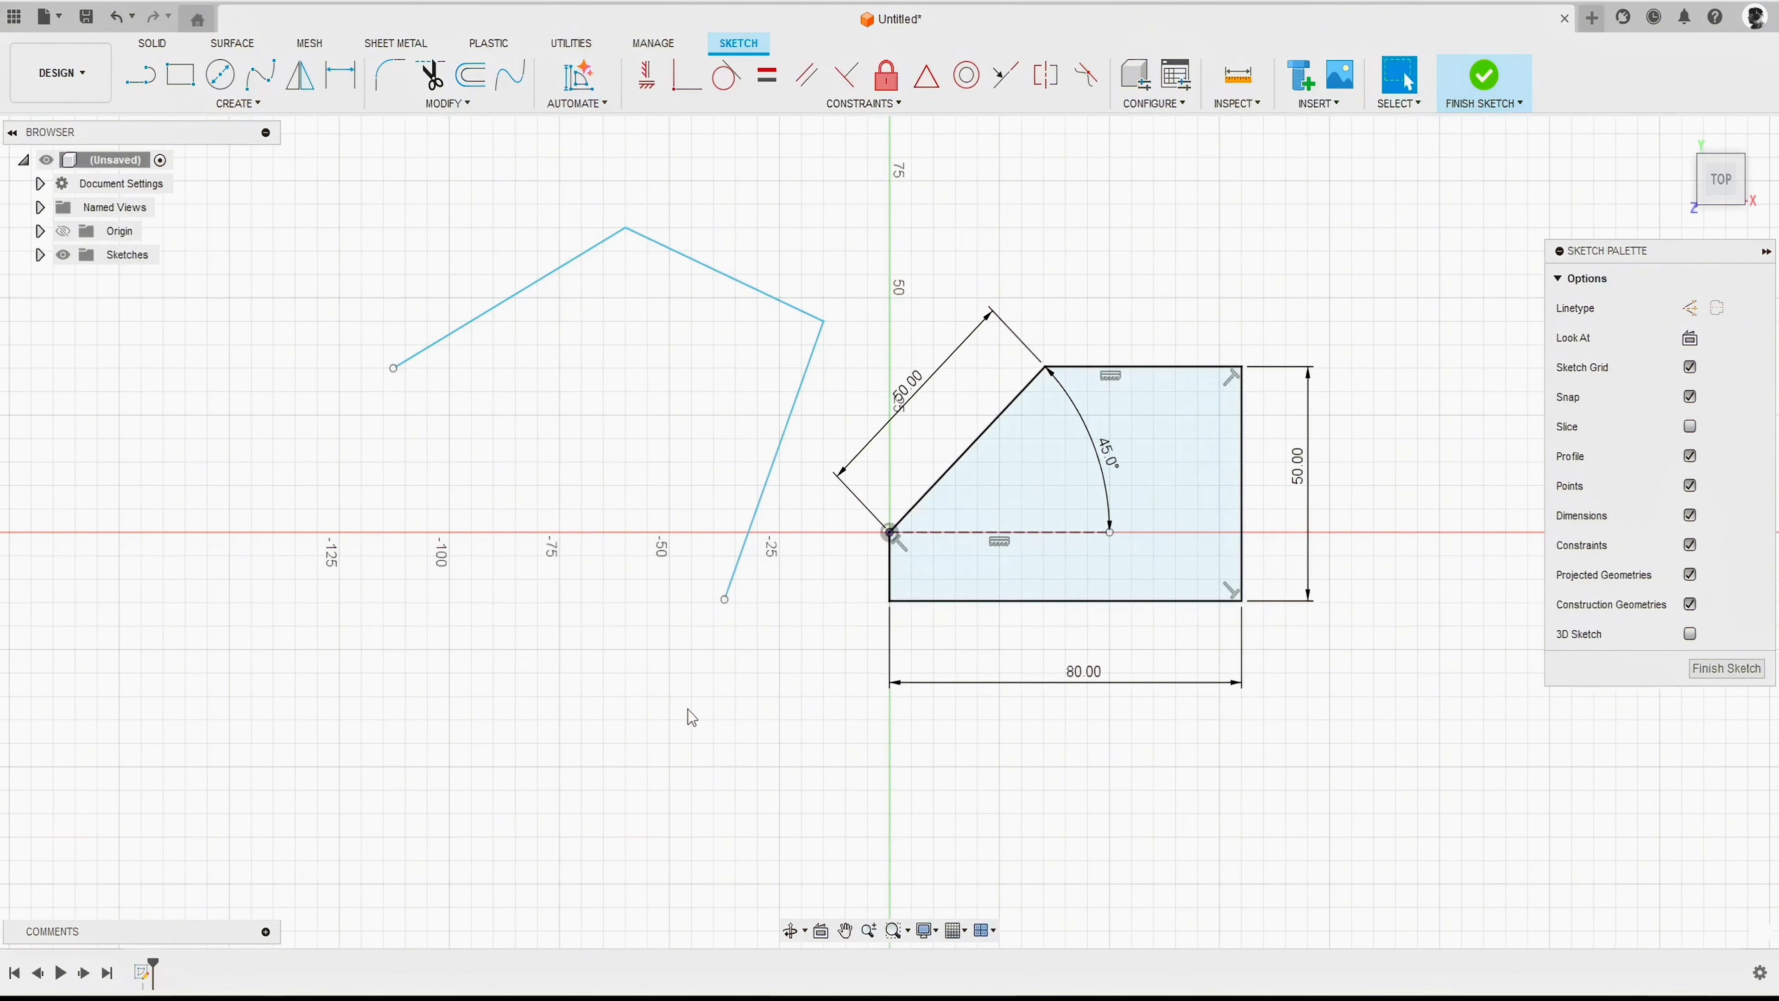
Step: Delete the open chain's last line, and delete its middle line using a window selection
left_click(790, 432)
left_click(790, 432)
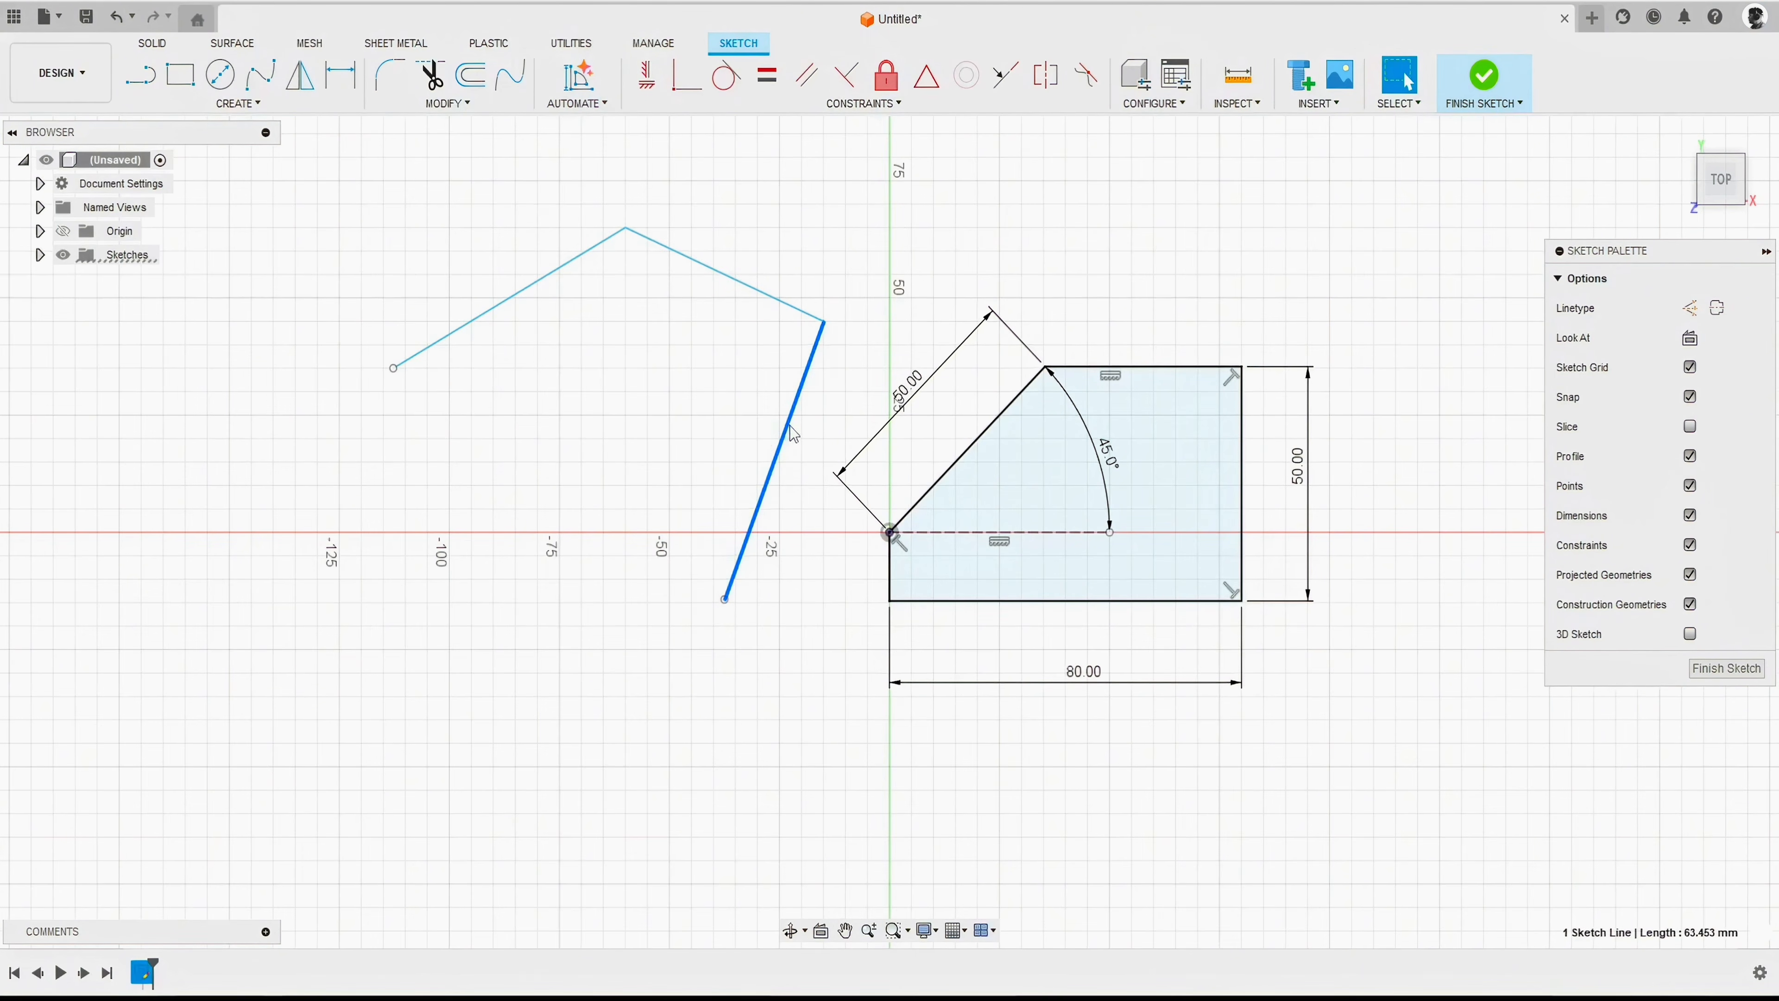
key("Delete")
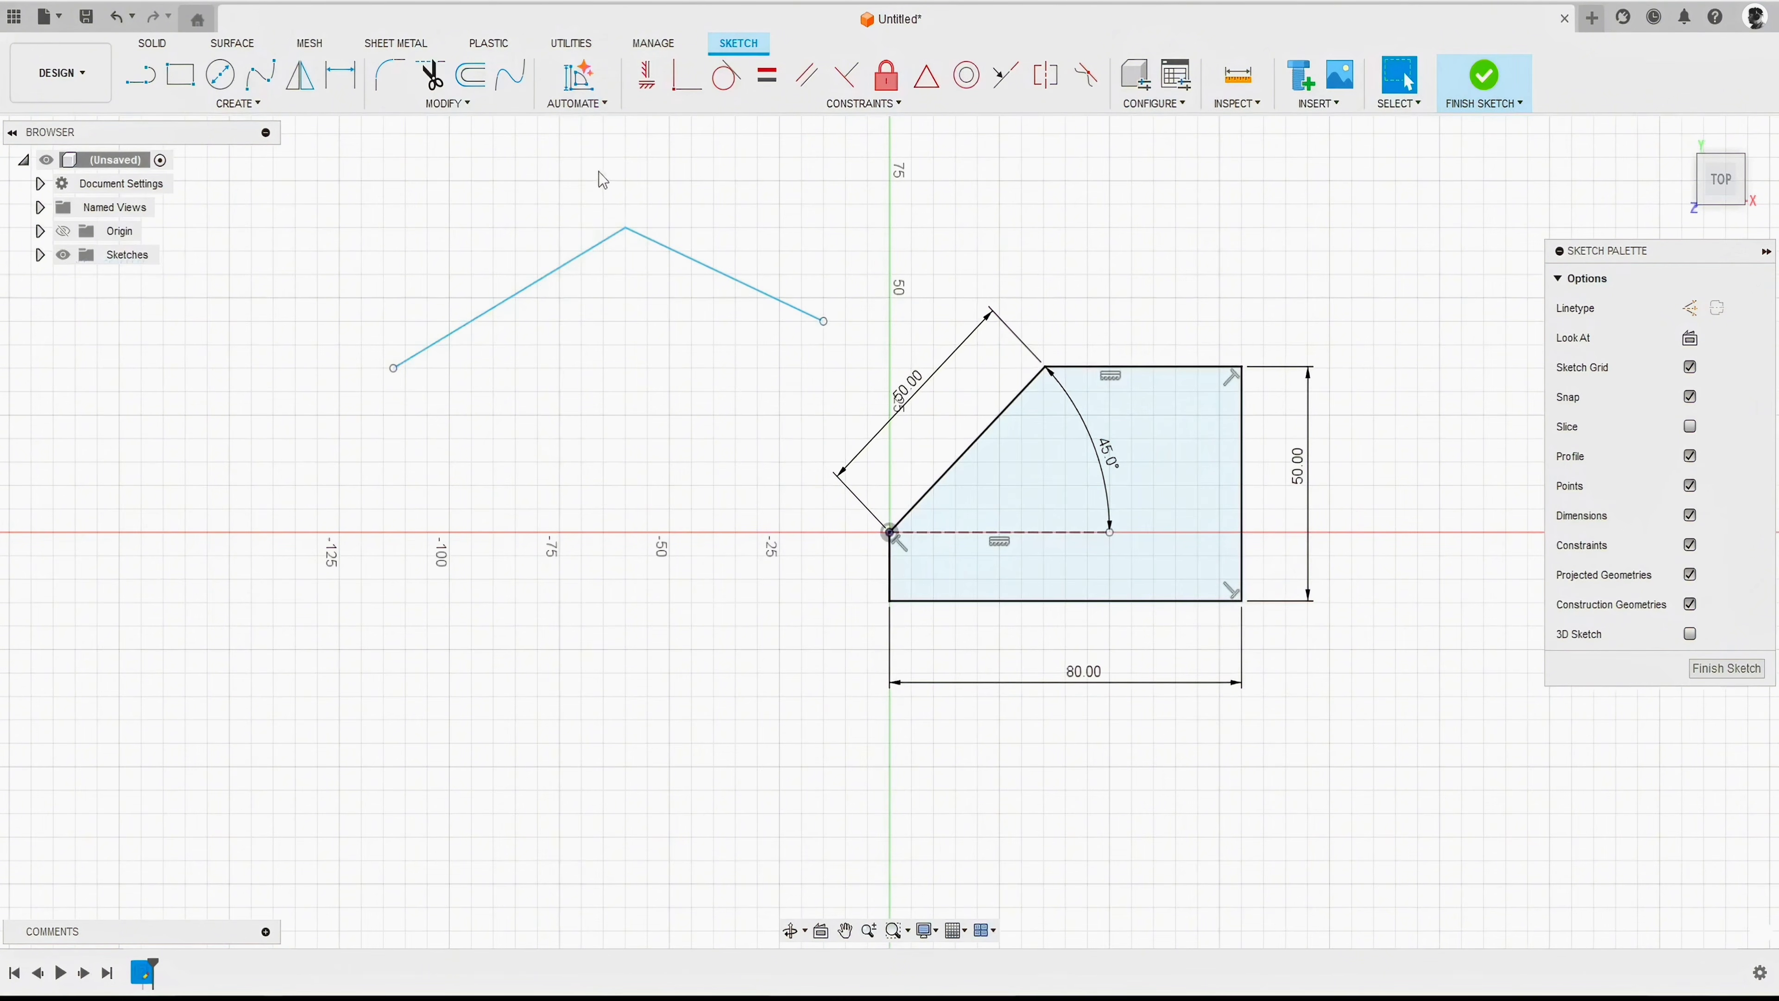
left_click_drag(599, 175, 855, 375)
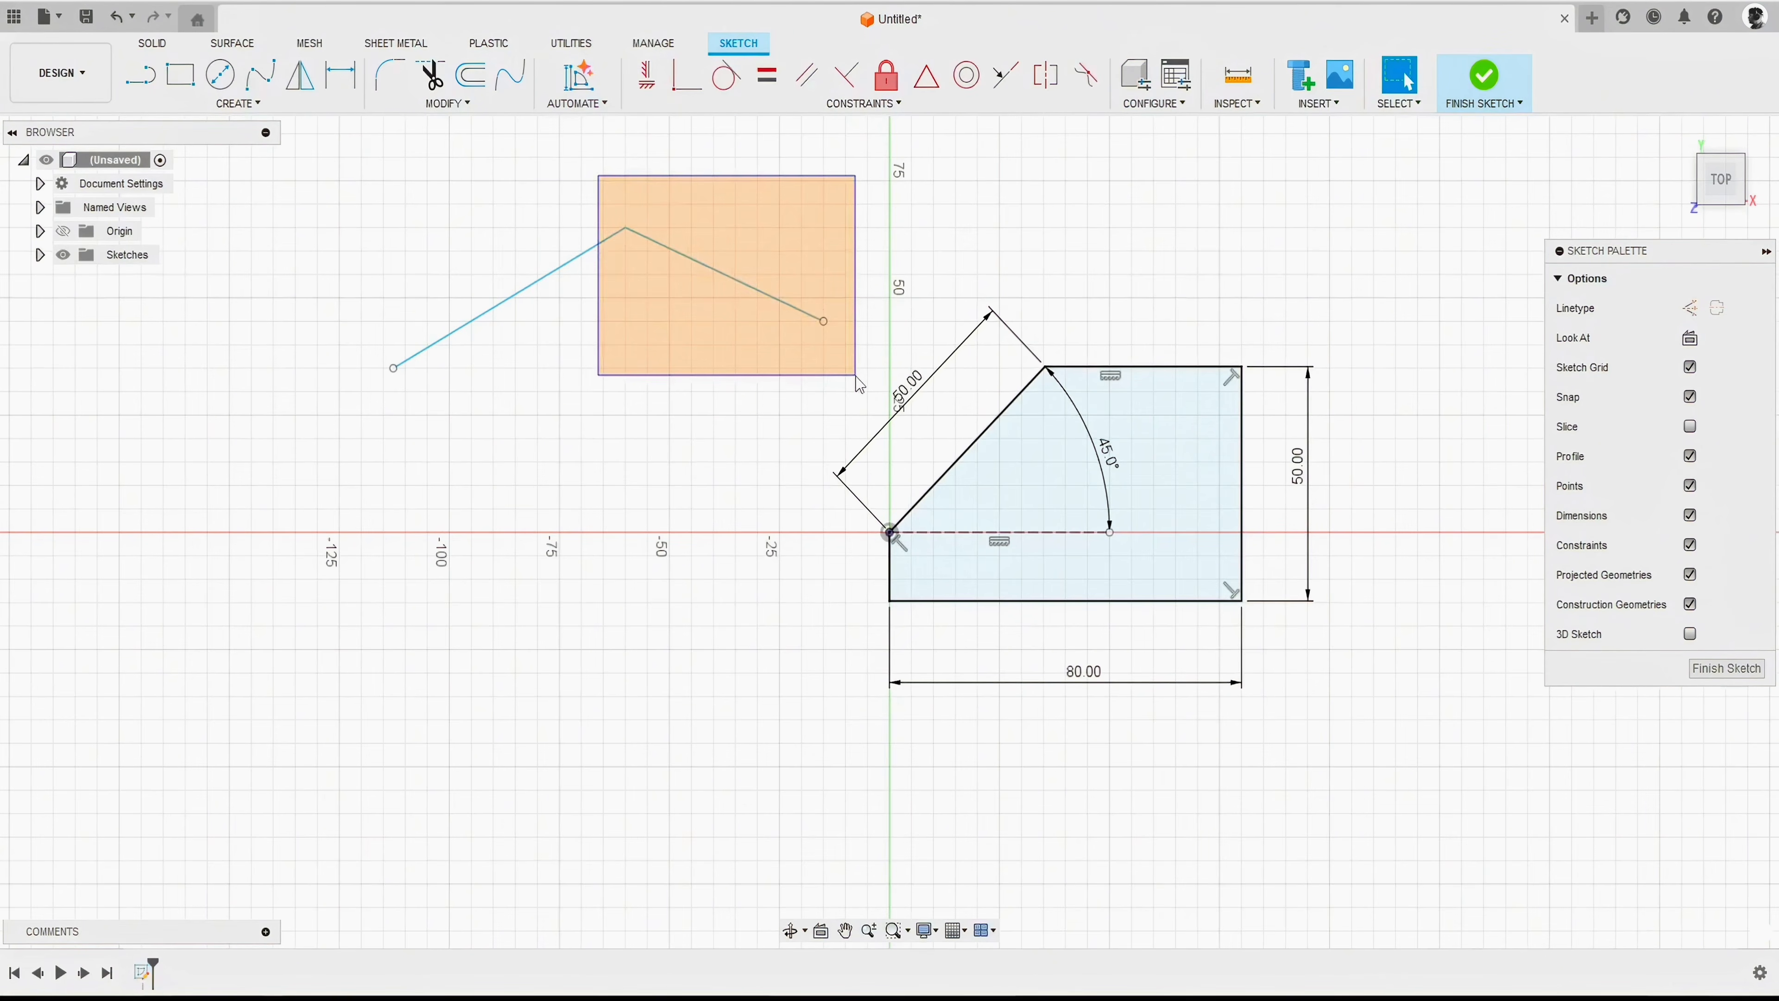
left_click_drag(855, 377, 855, 378)
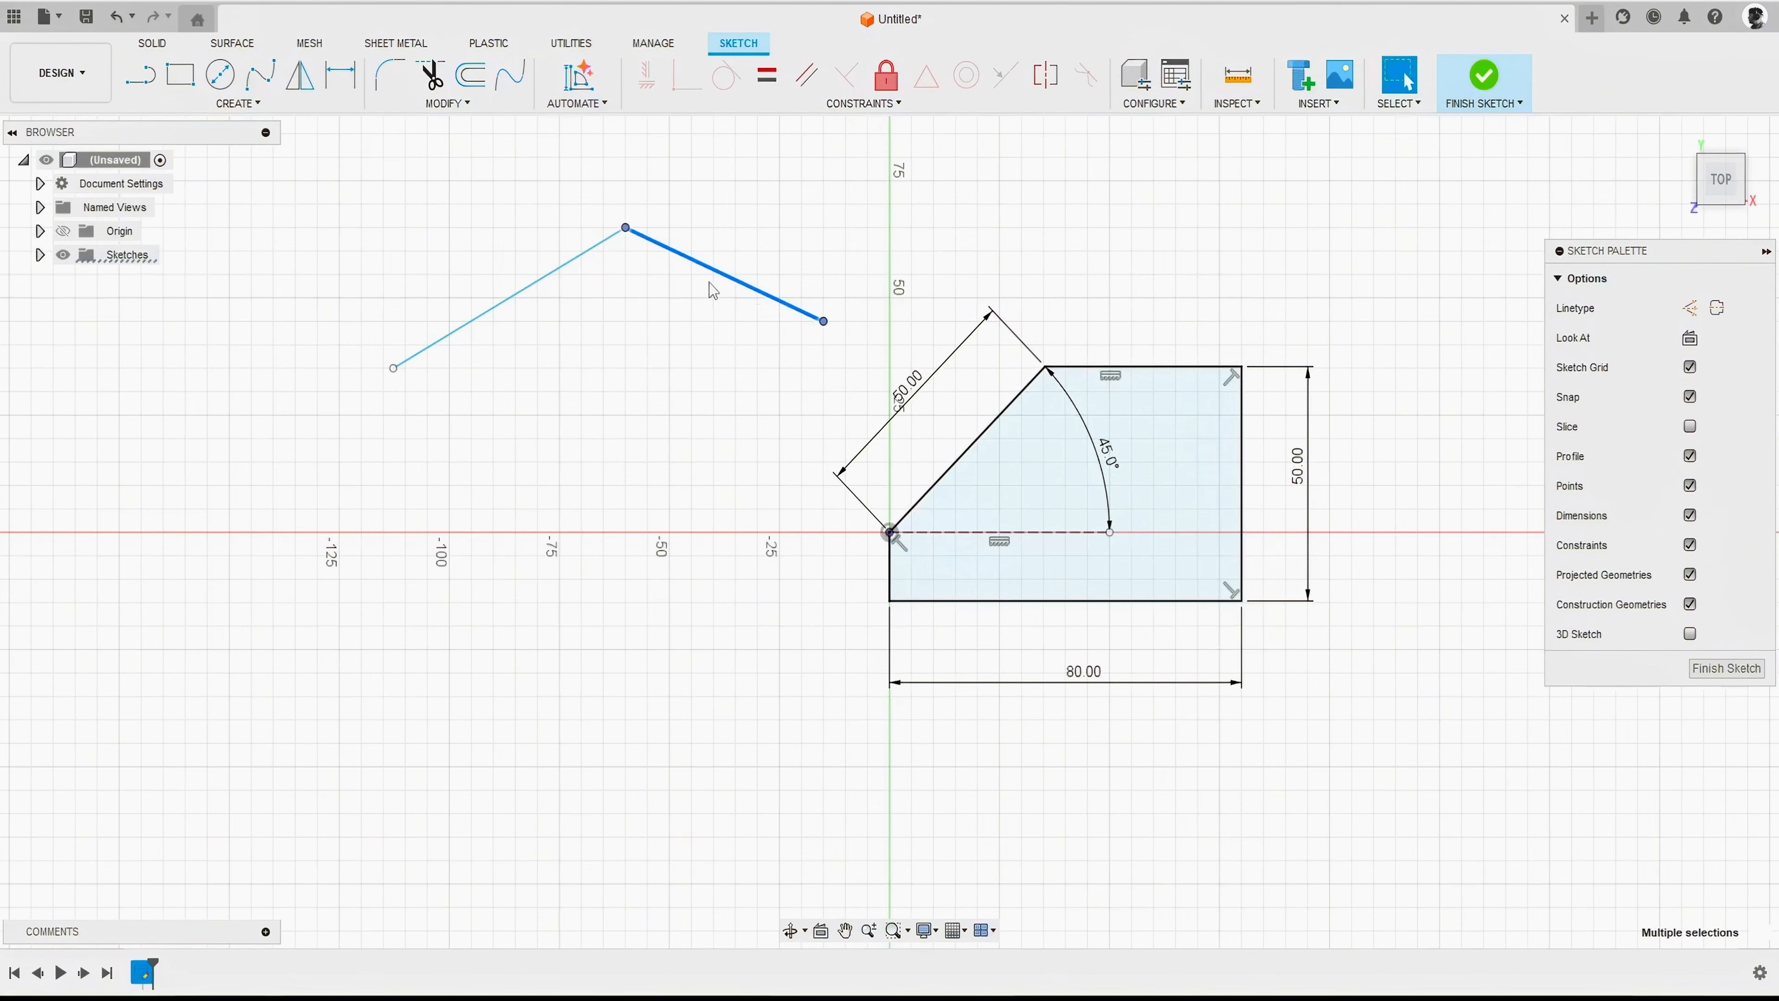
key("Delete")
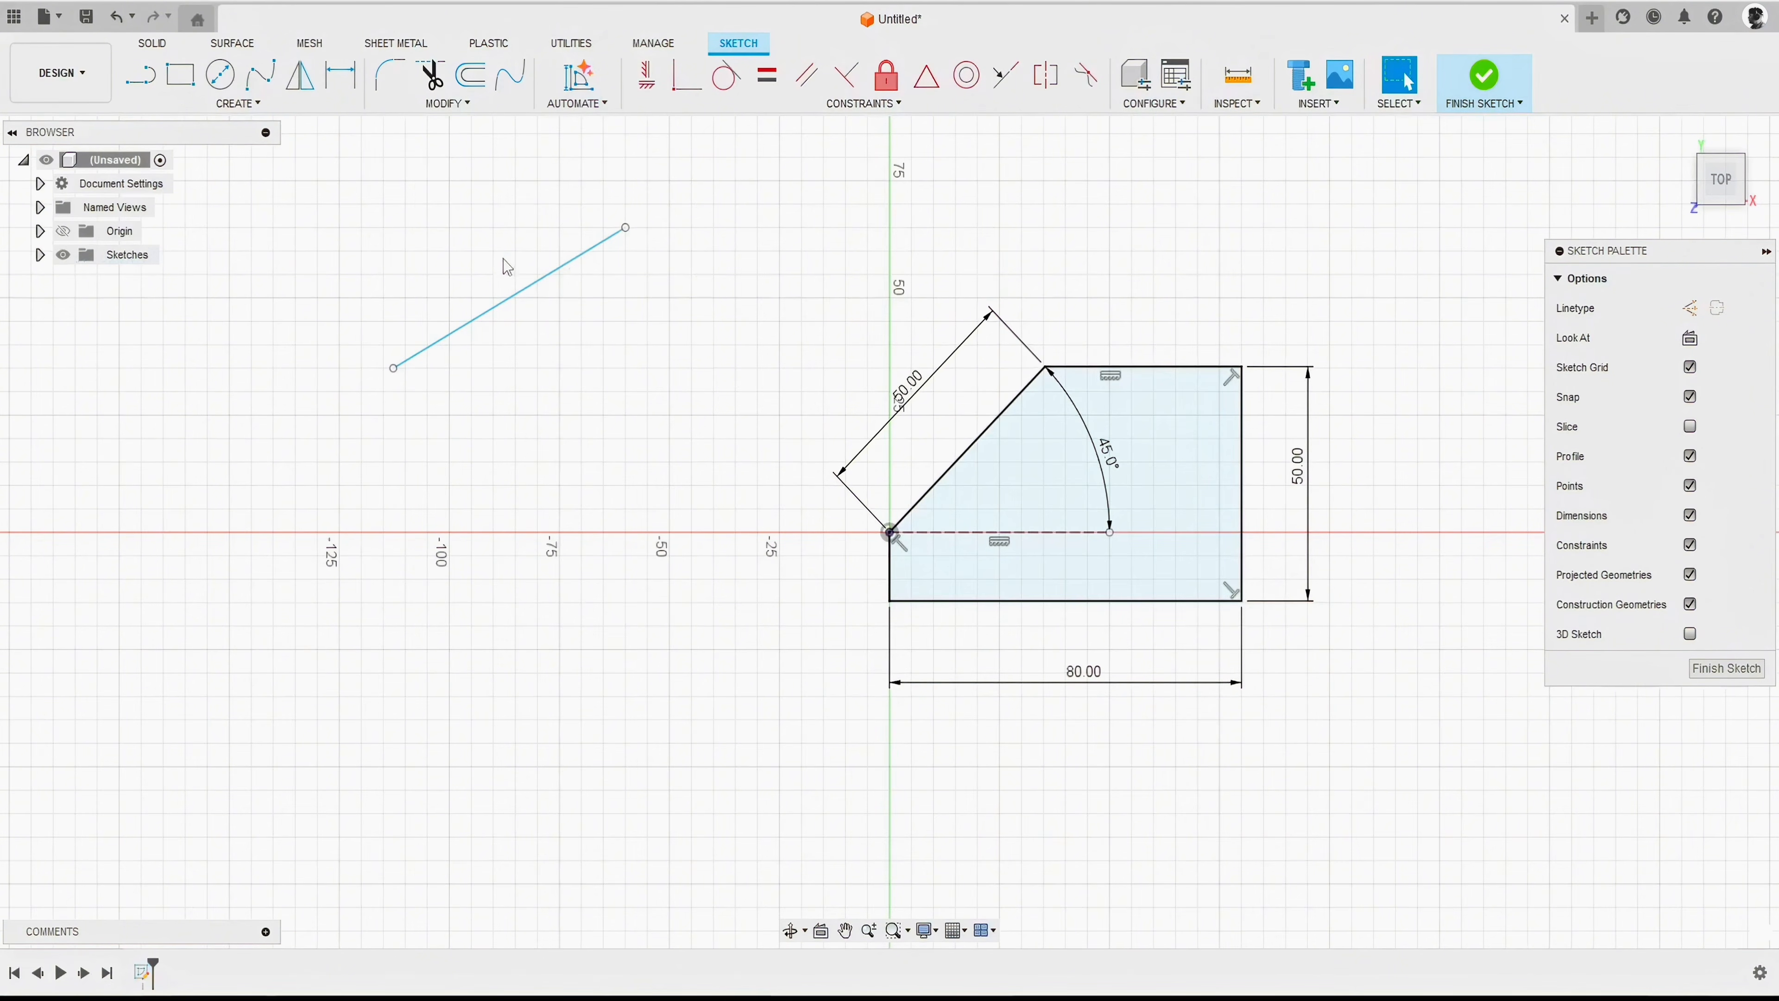
Step: Try both window and crossing selections on the remaining sloped line left of the profile, and delete the line
left_click_drag(607, 310, 476, 234)
mouse_move(605, 309)
left_mouse_down()
mouse_move(772, 440)
mouse_move(474, 236)
mouse_move(514, 262)
left_mouse_up()
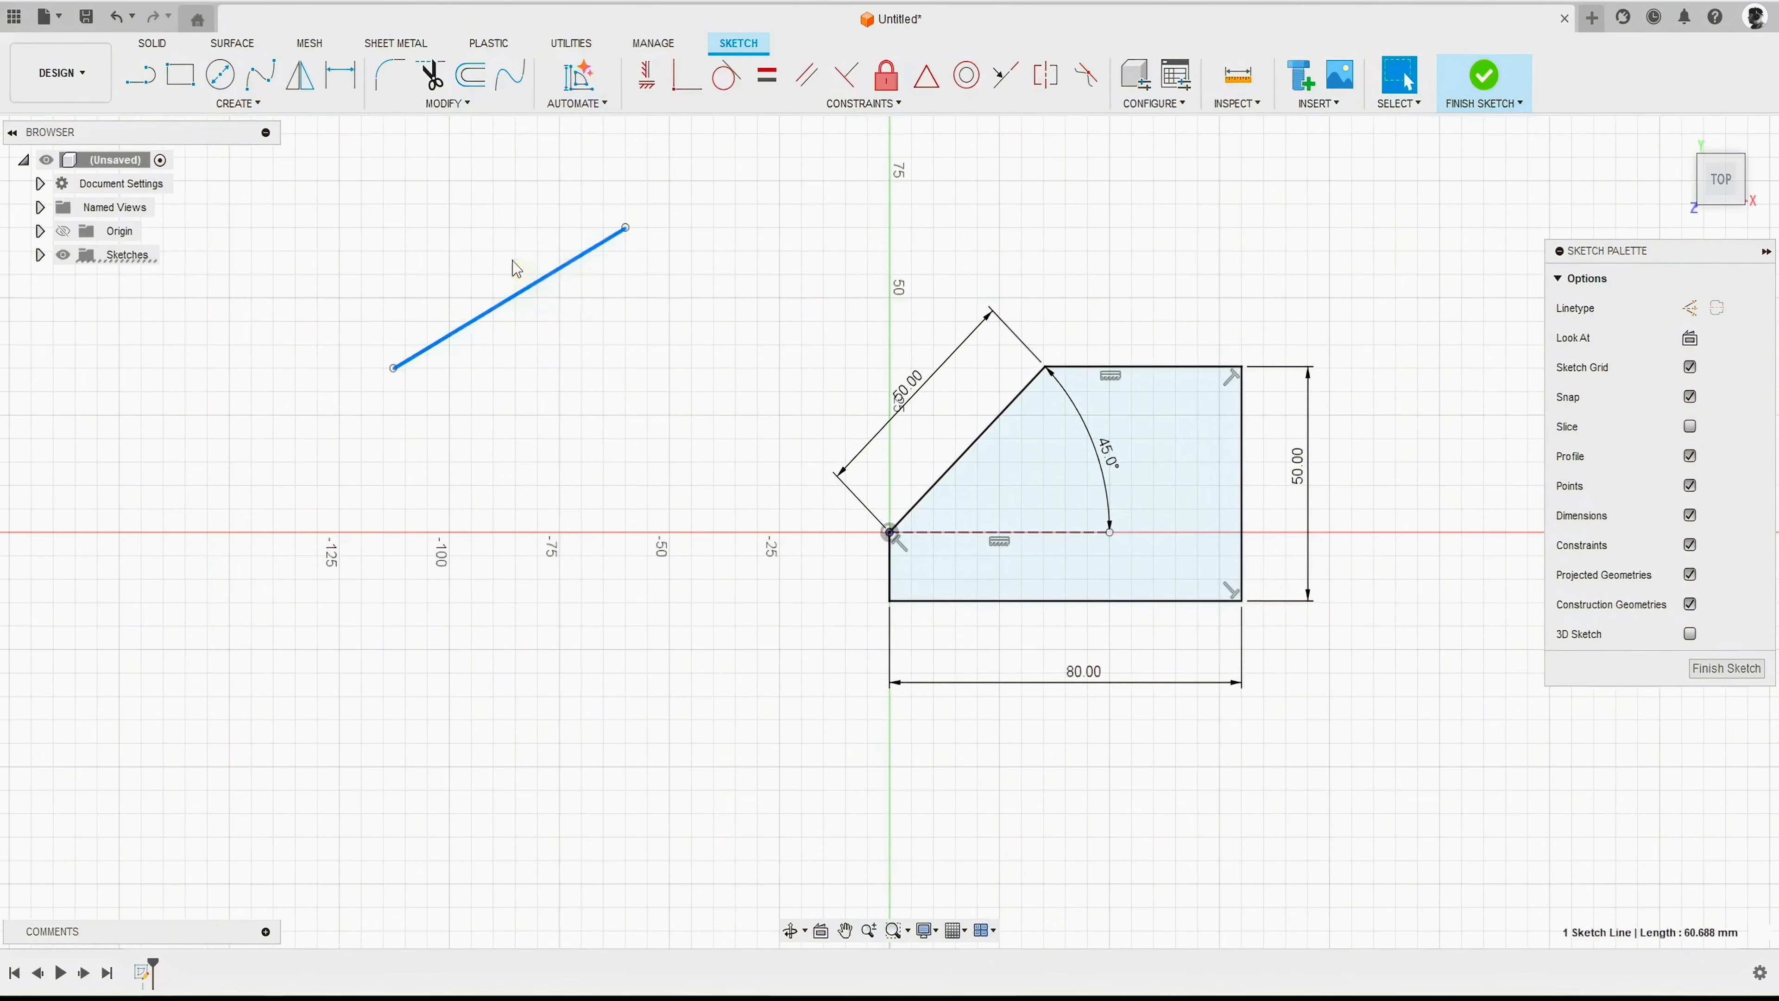
left_click(599, 385)
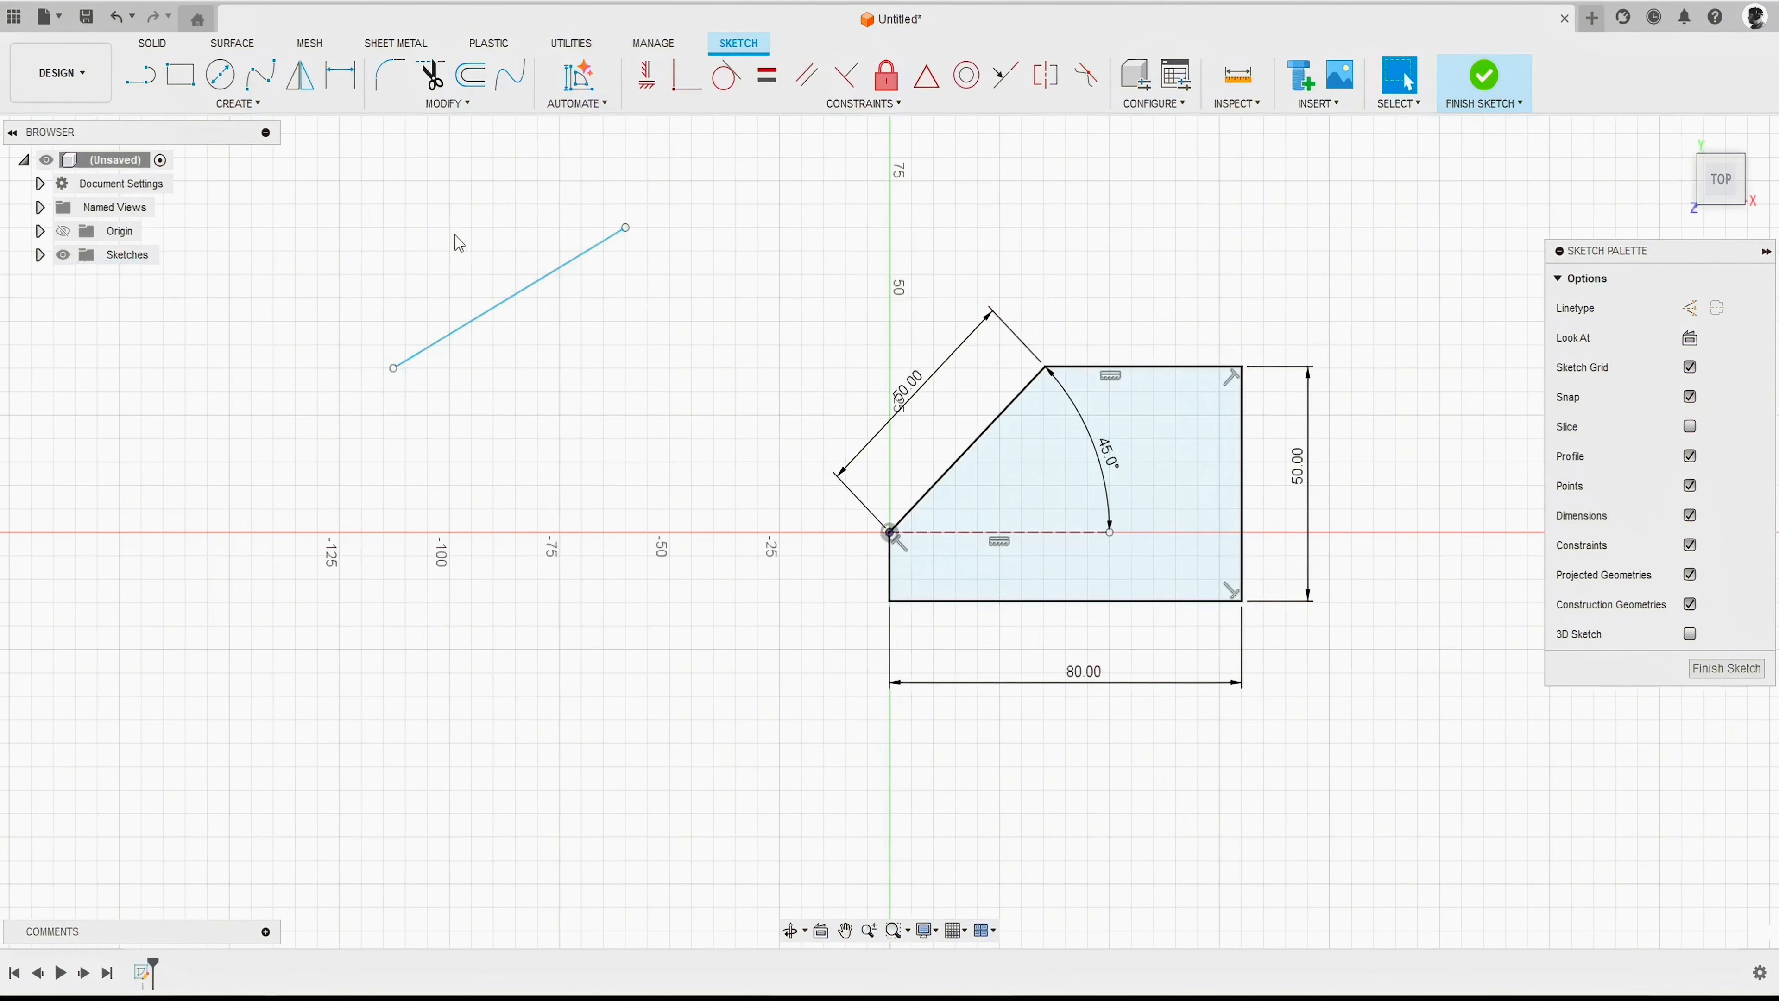
left_click_drag(454, 235, 580, 329)
left_click_drag(559, 319, 483, 256)
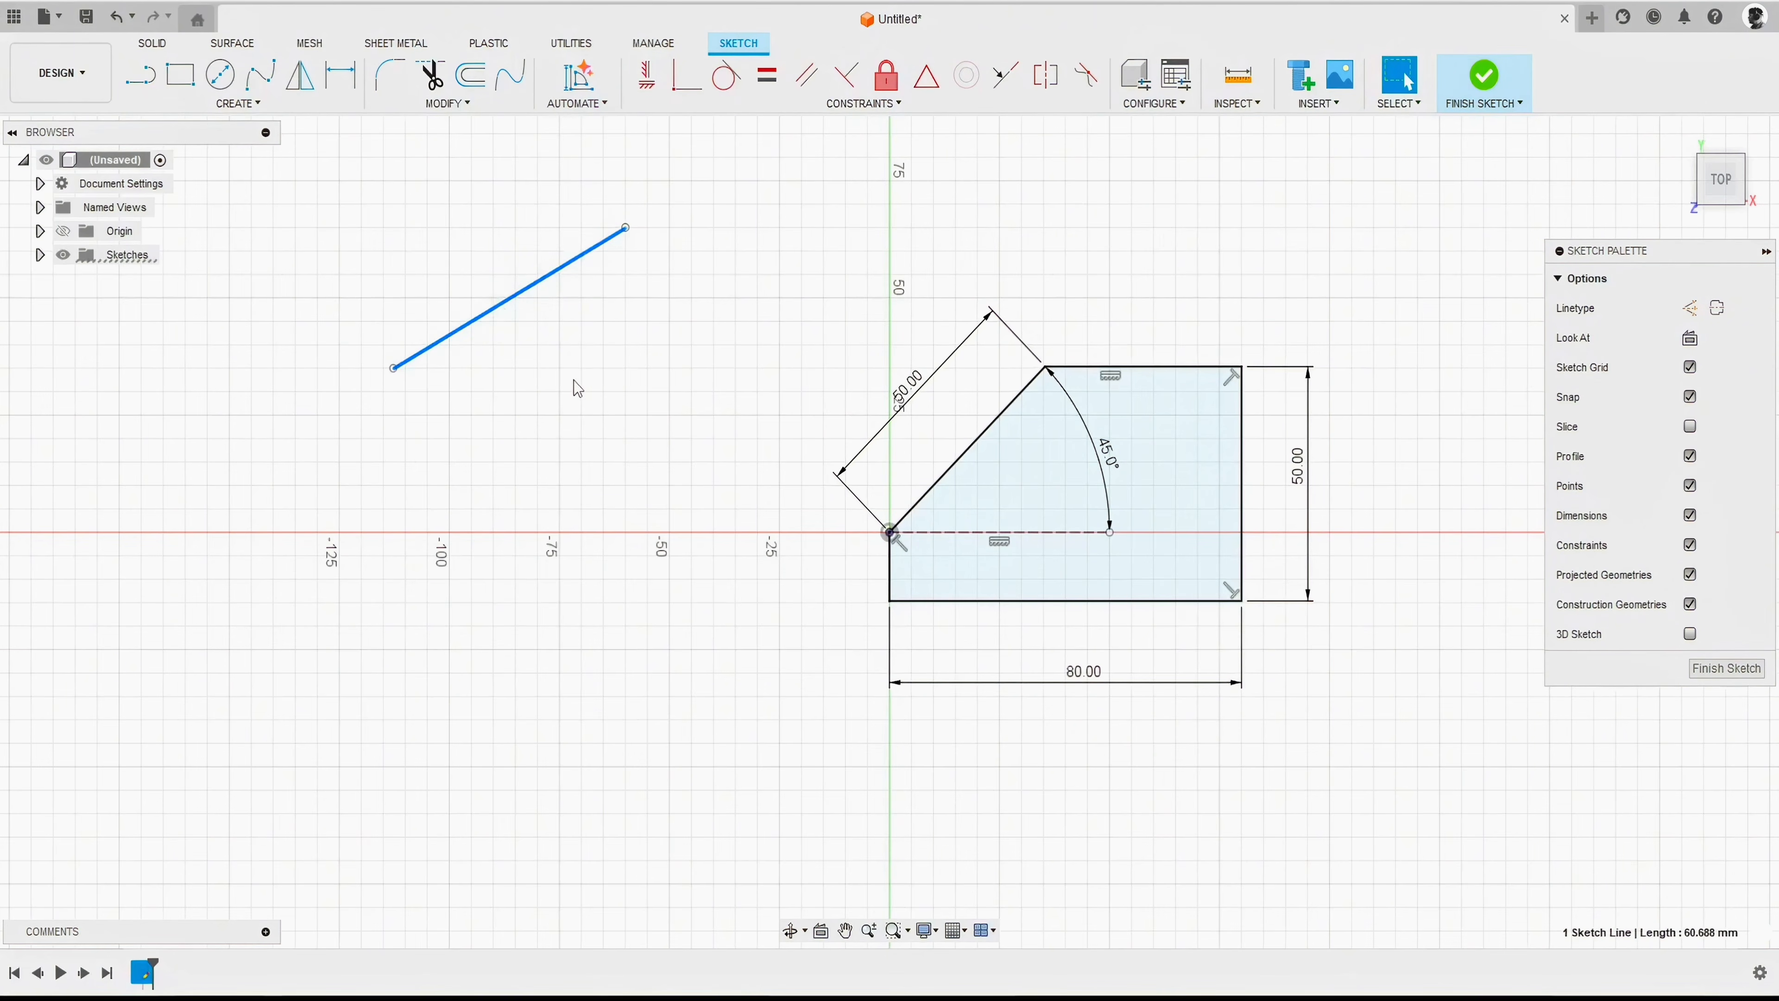
key("Delete")
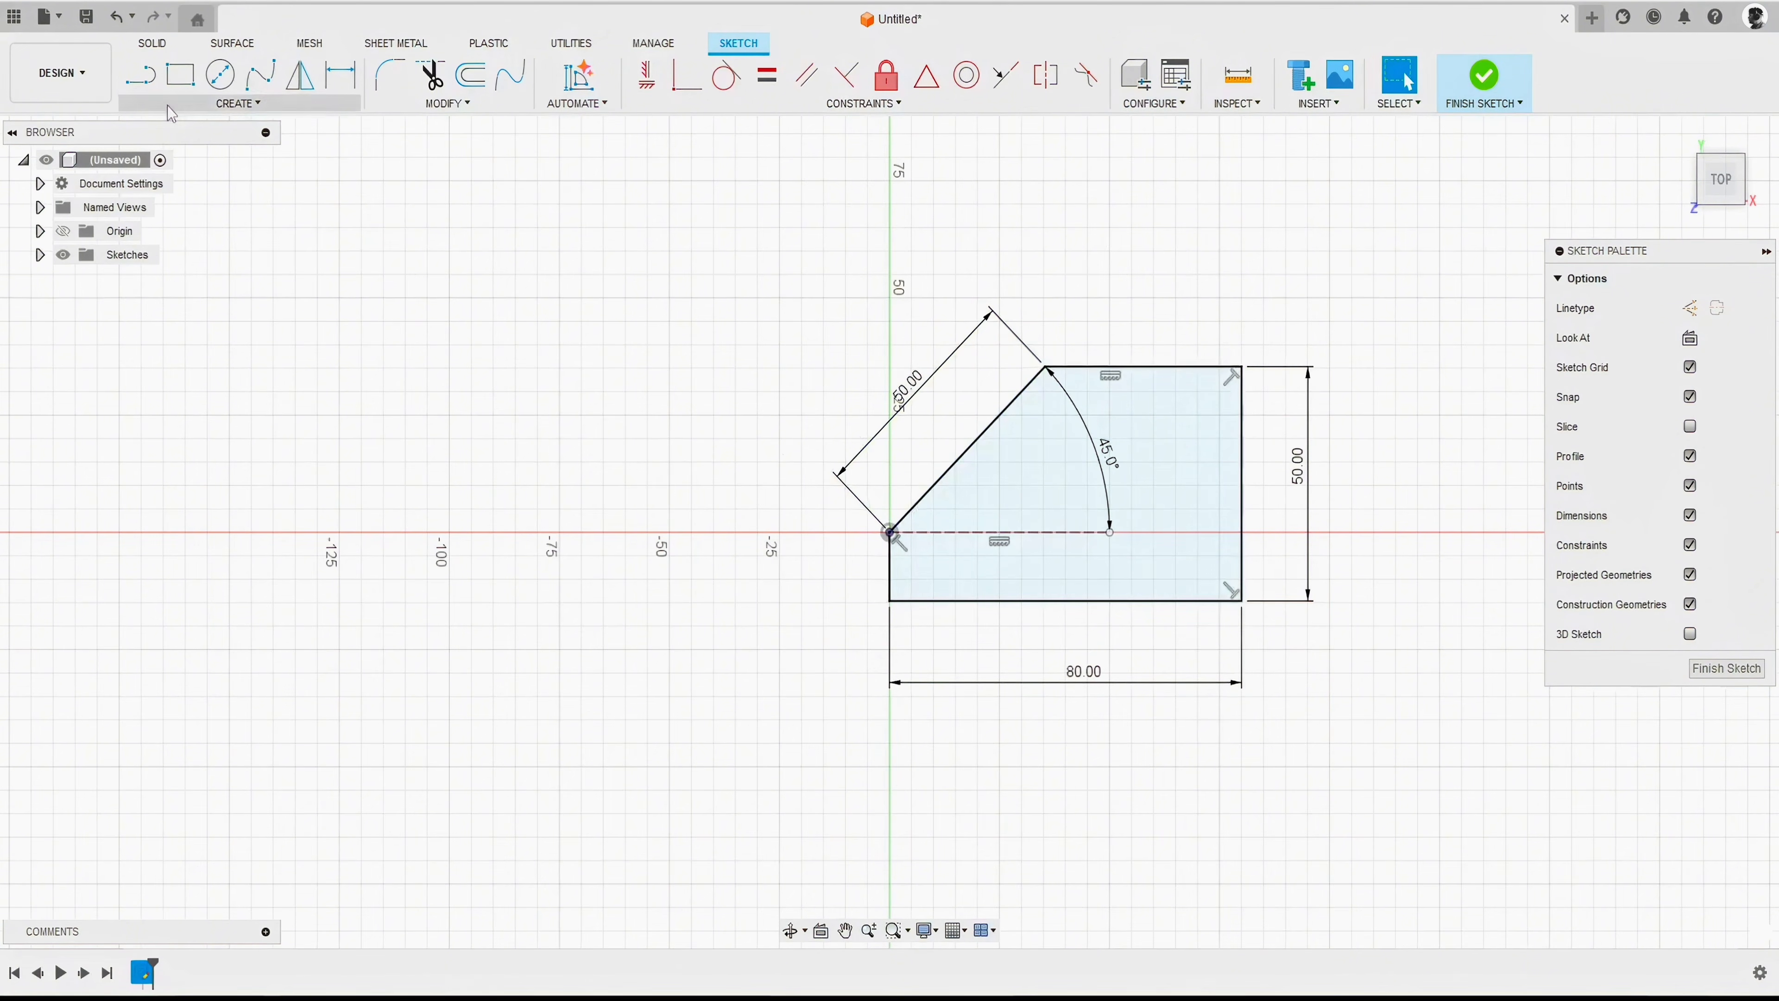
Step: Save the design as "First Sketch" in Fusion Course Project and check the project's file list
left_click(88, 27)
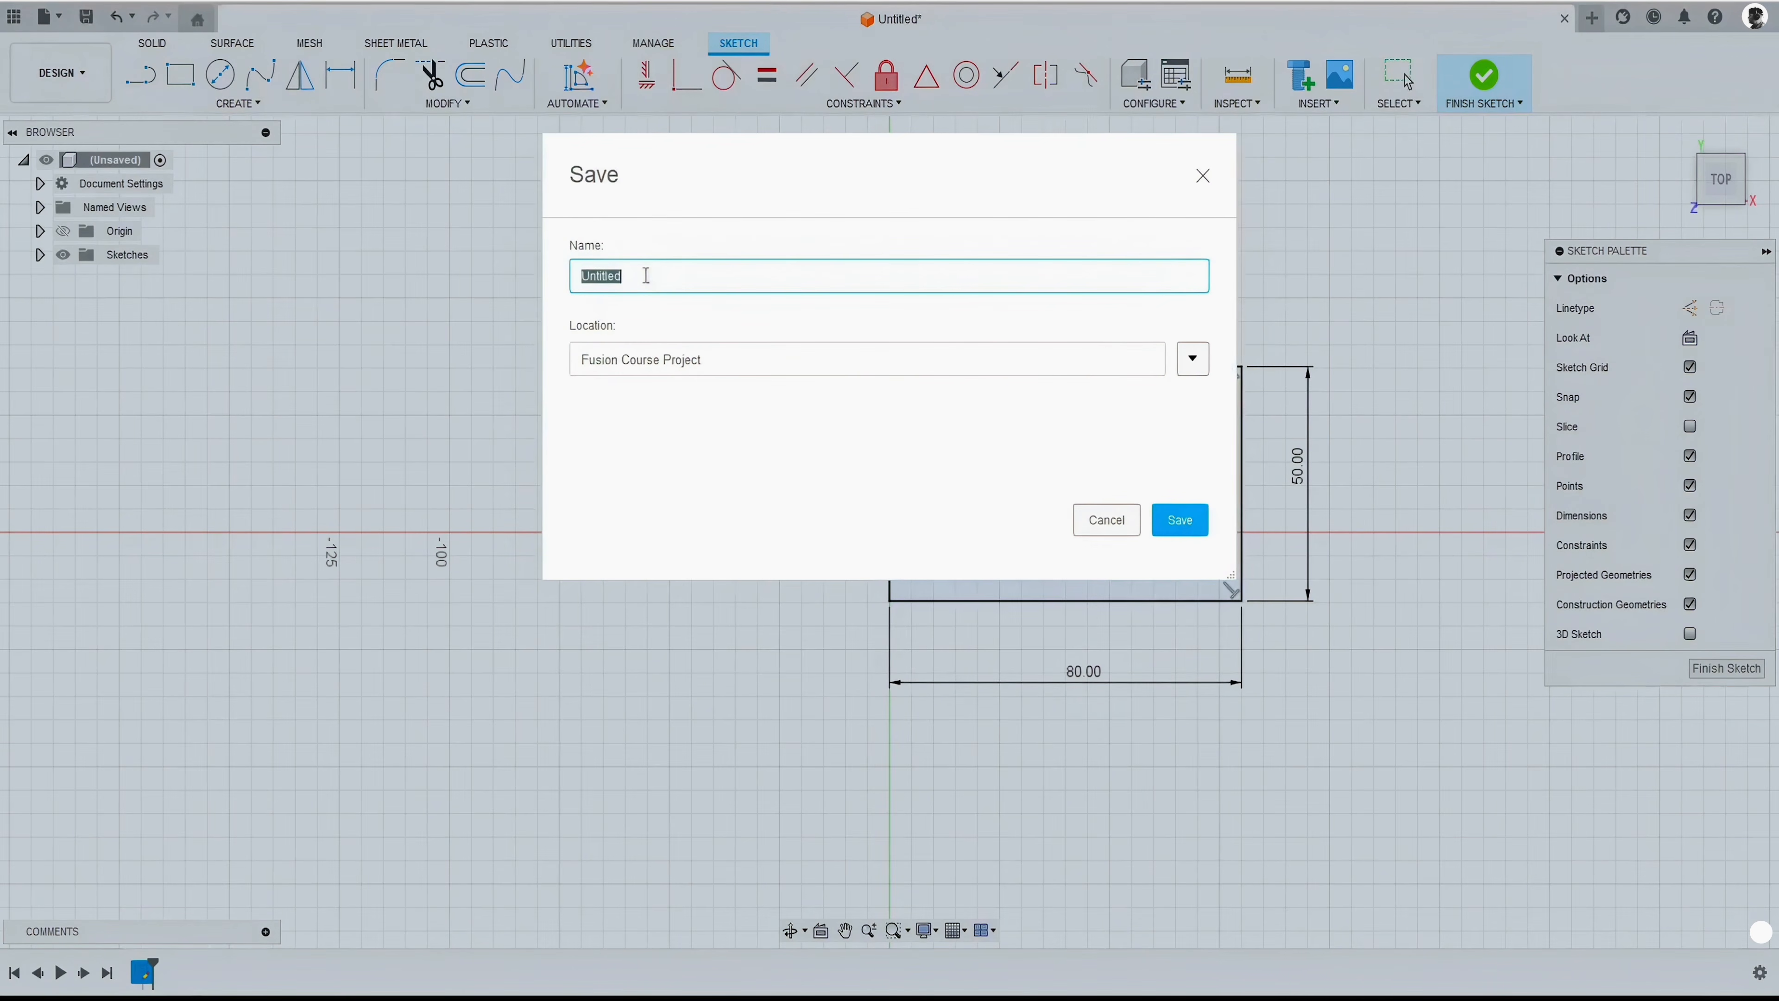
type("First Sketch")
left_click(1172, 536)
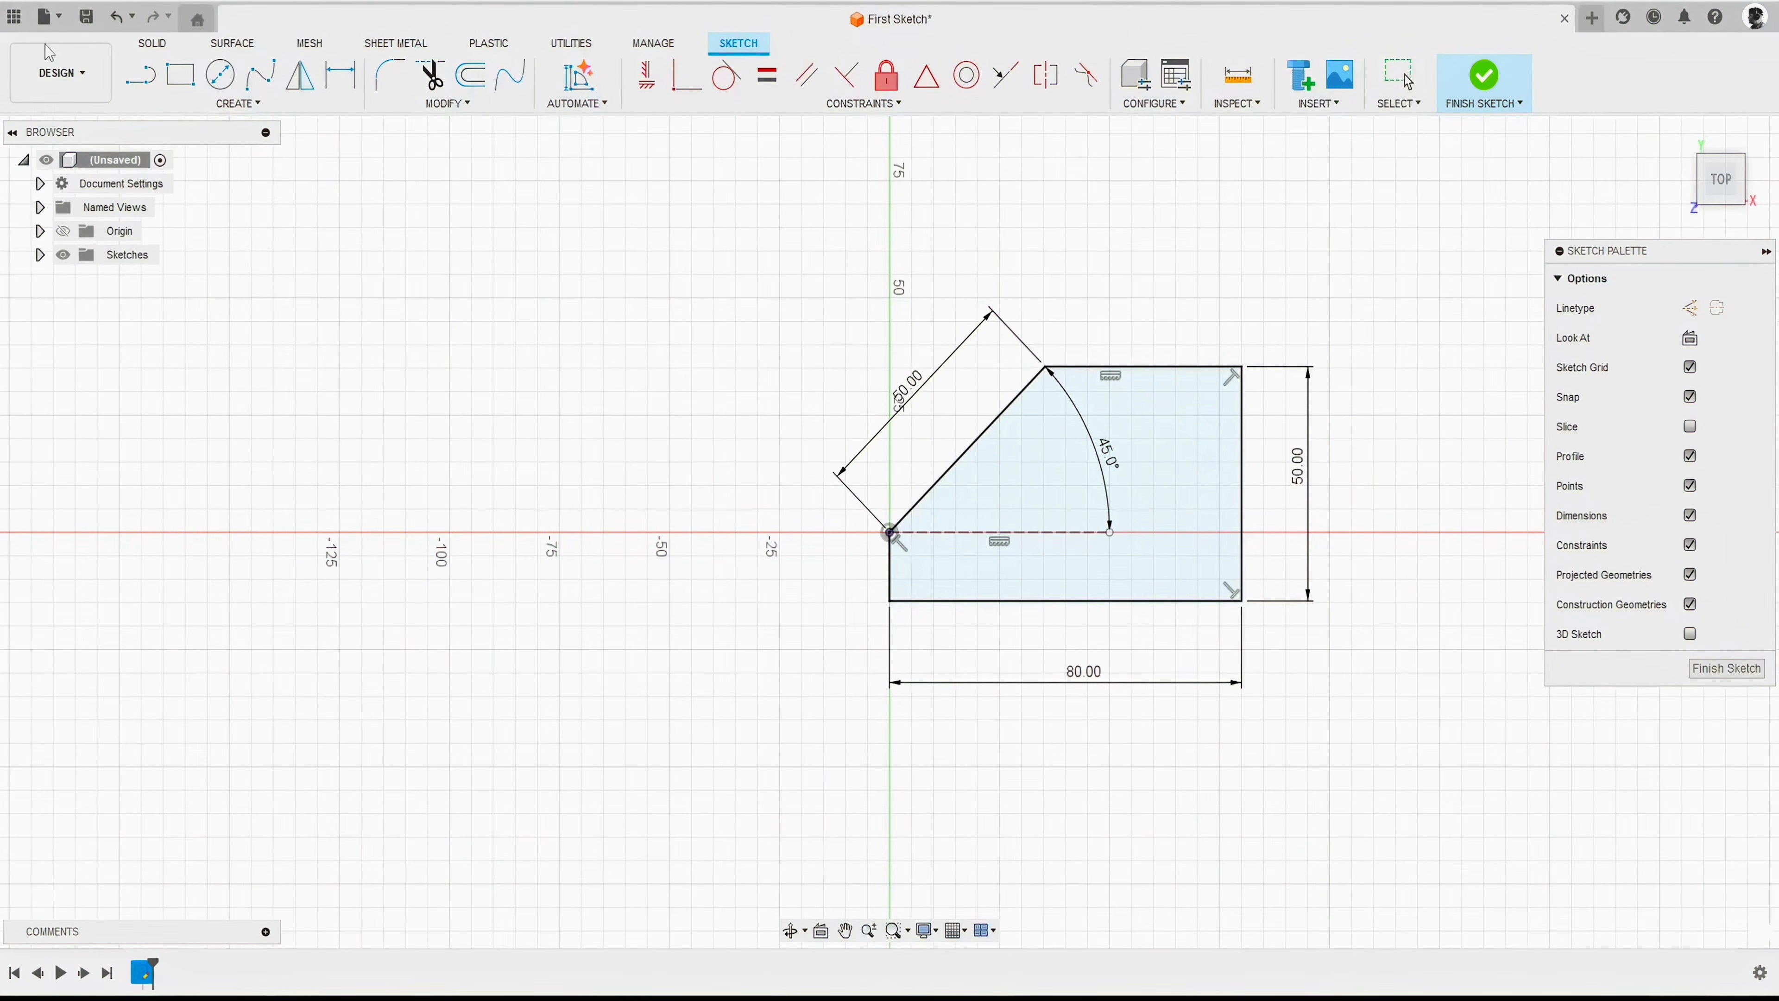
left_click(14, 18)
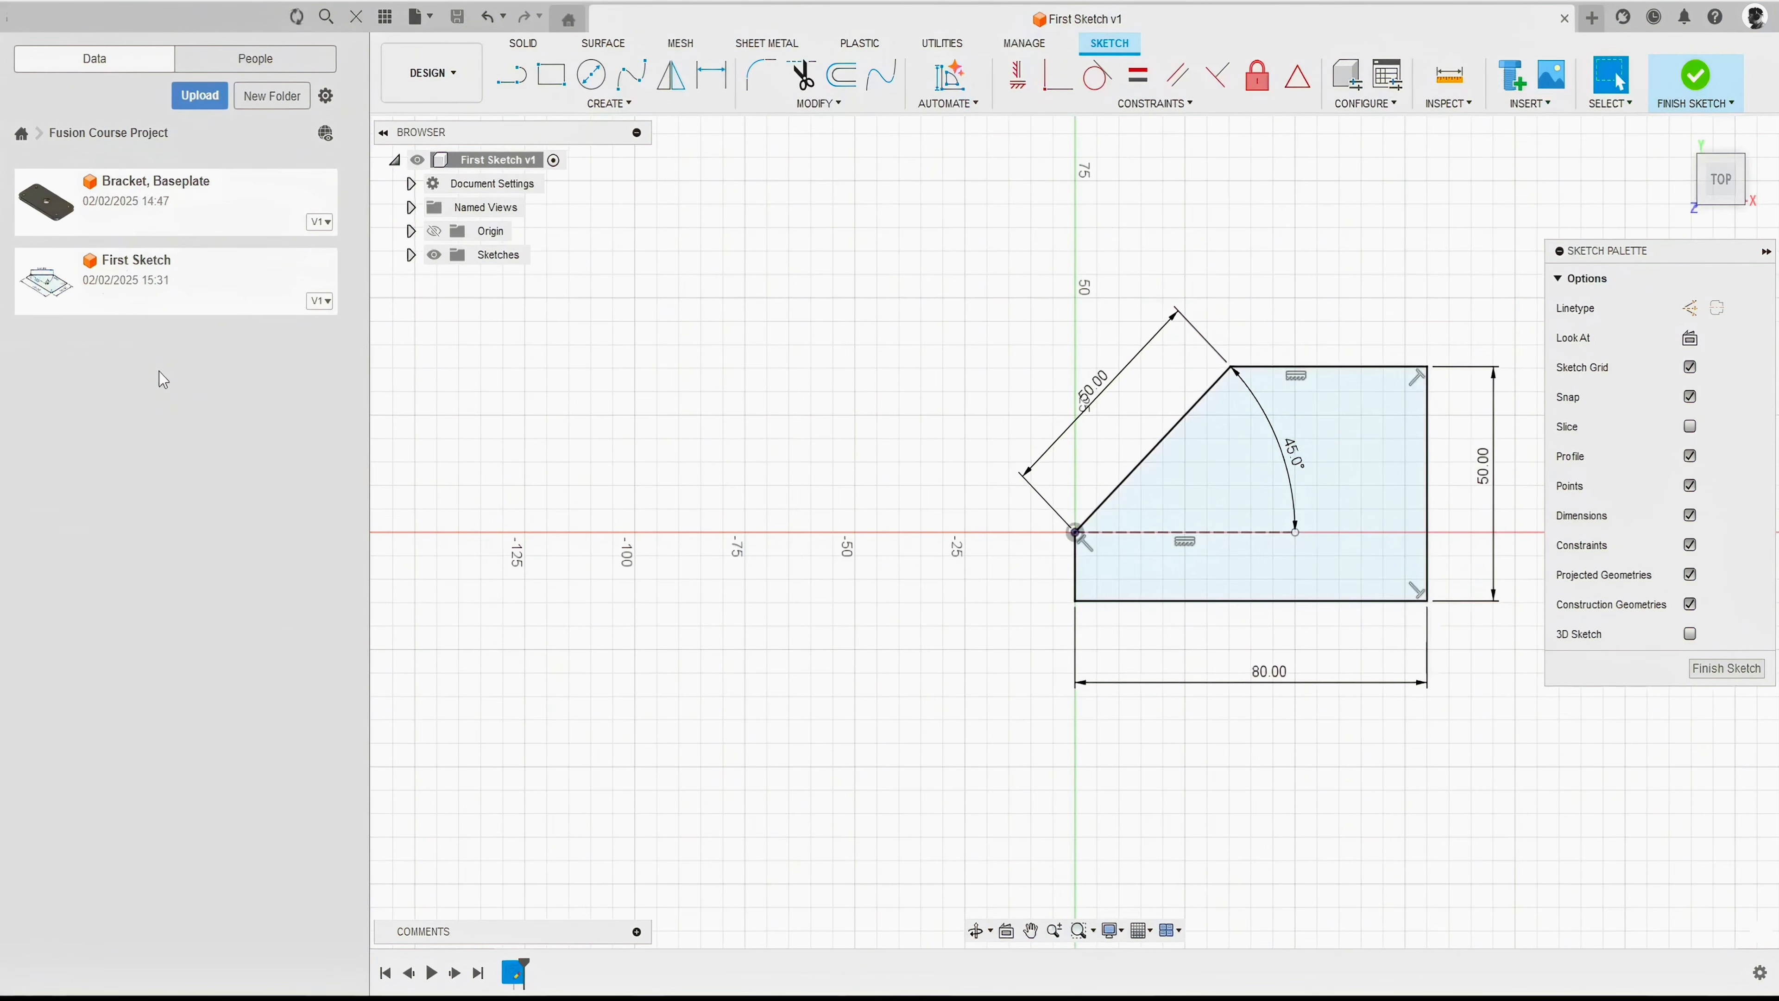
left_click(591, 298)
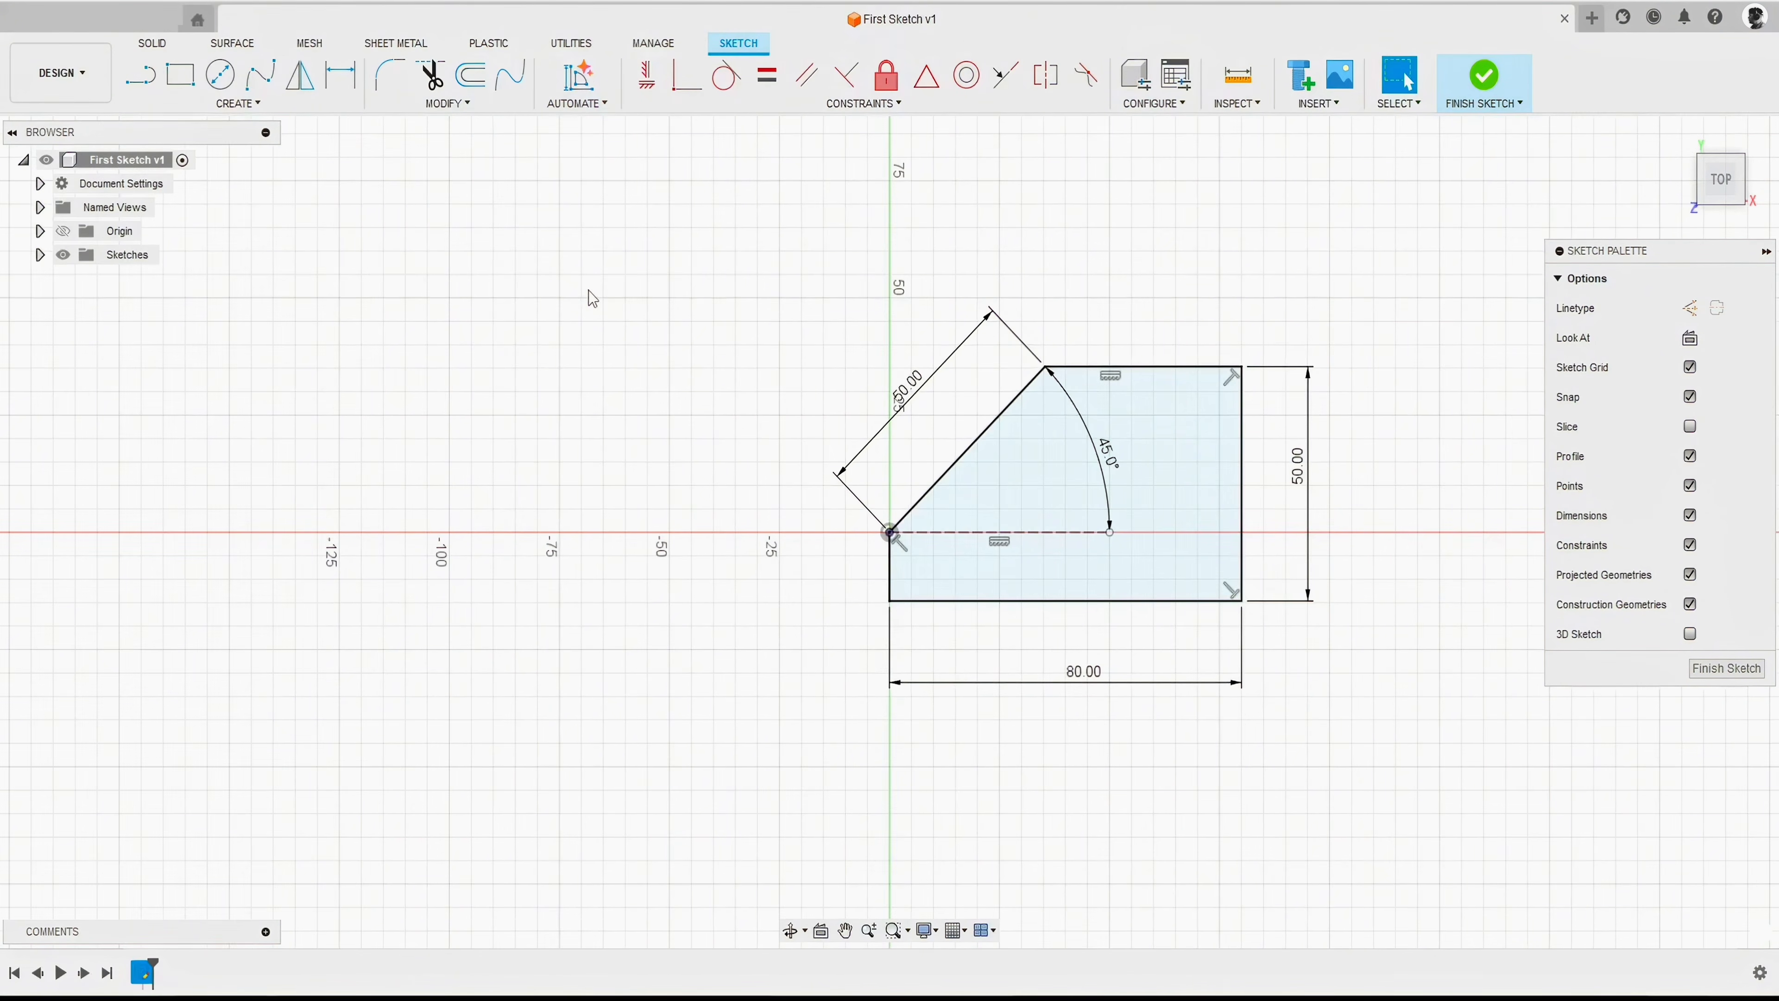